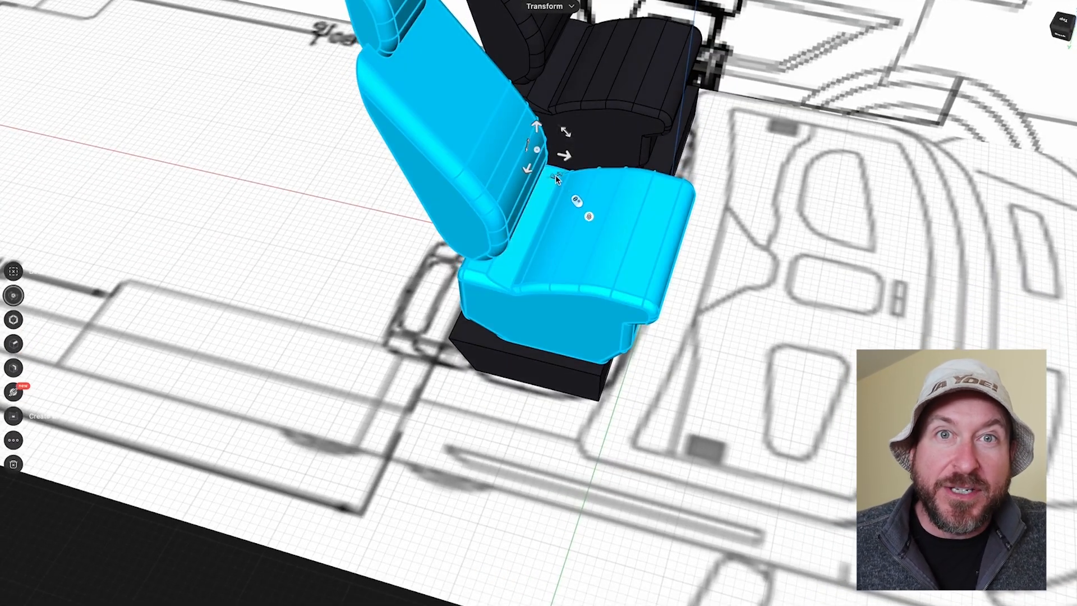
Swivel the passenger seat about -145° so it faces the rear cabinetry.
drag(555, 177, 531, 107)
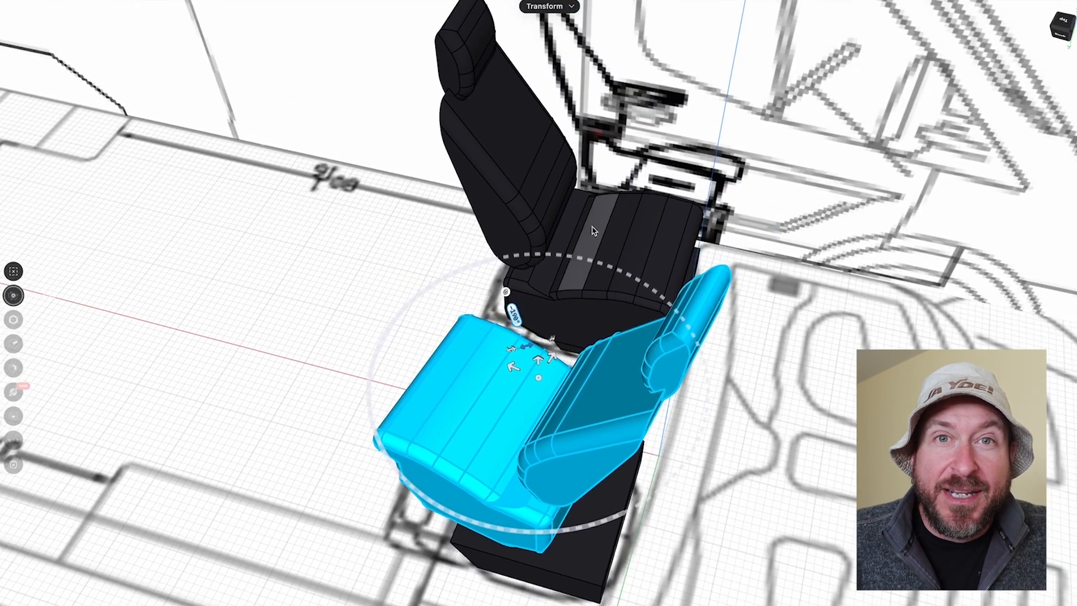
drag(604, 200, 457, 120)
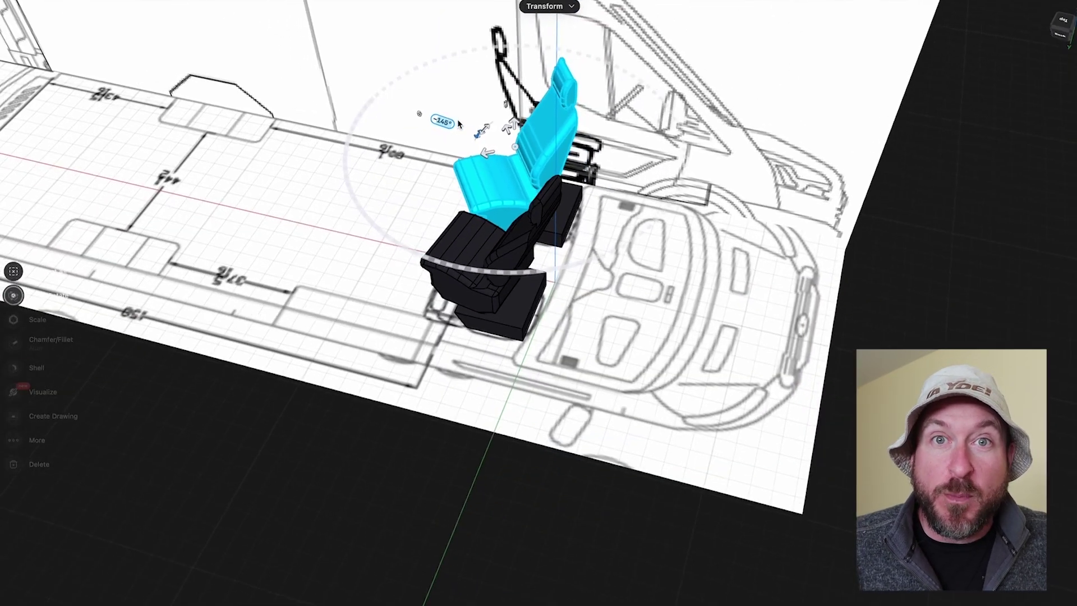
middle_drag(457, 119, 429, 118)
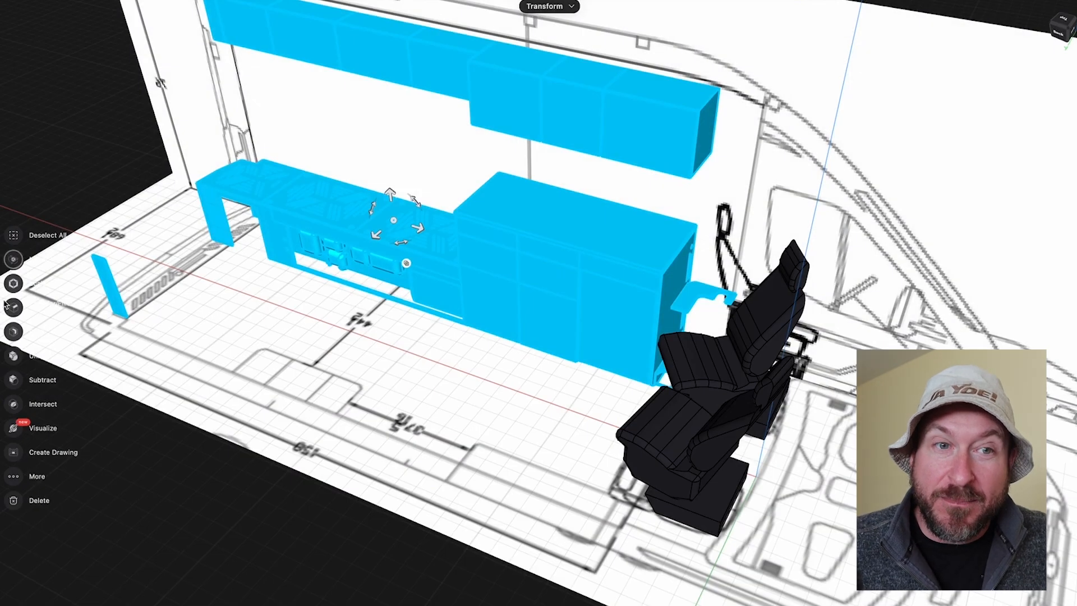
click(261, 302)
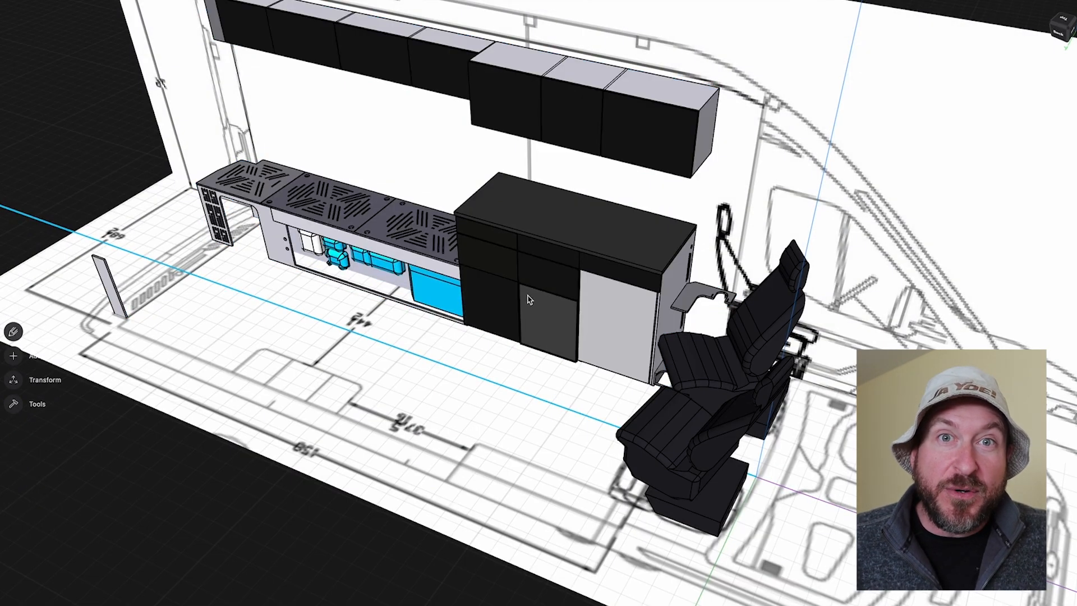
scroll(529, 300, up, 5)
scroll(529, 300, up, 3)
scroll(636, 307, up, 3)
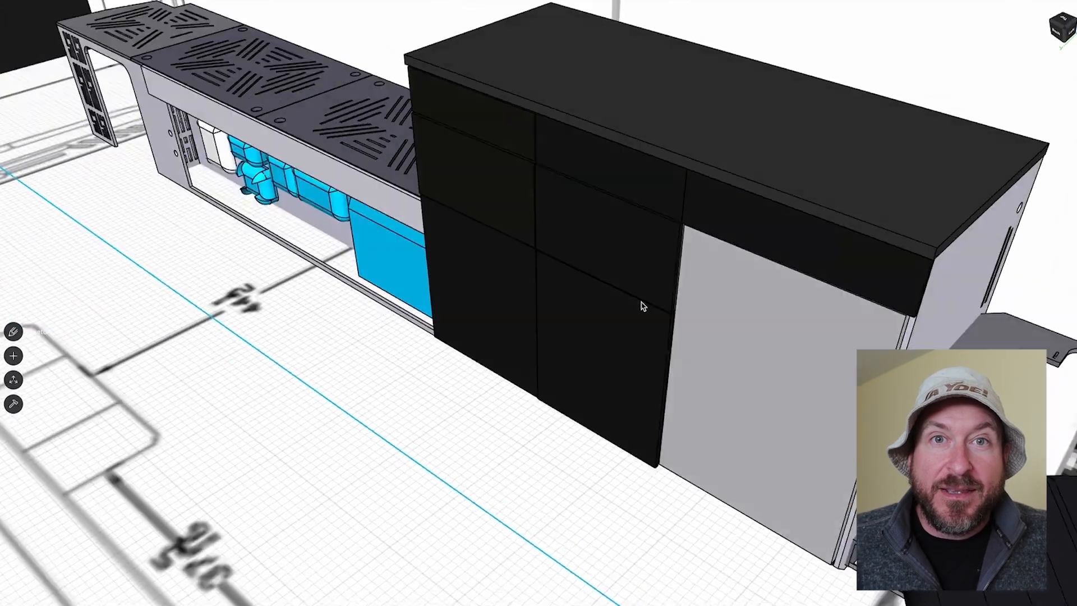
middle_drag(640, 308, 669, 293)
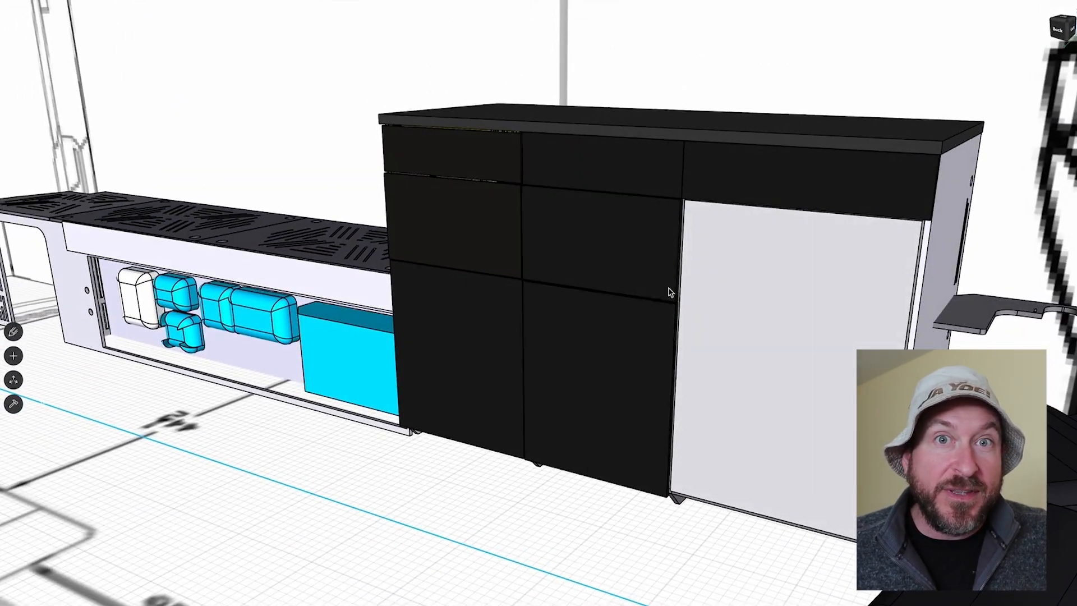
click(800, 269)
click(601, 374)
drag(601, 379, 555, 462)
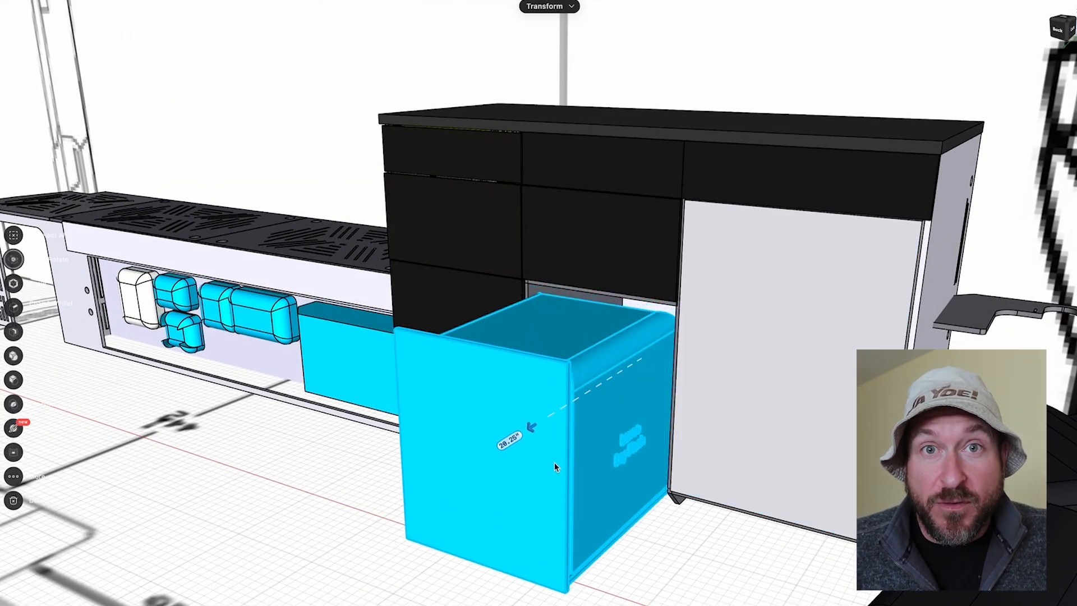
key(ctrl+z)
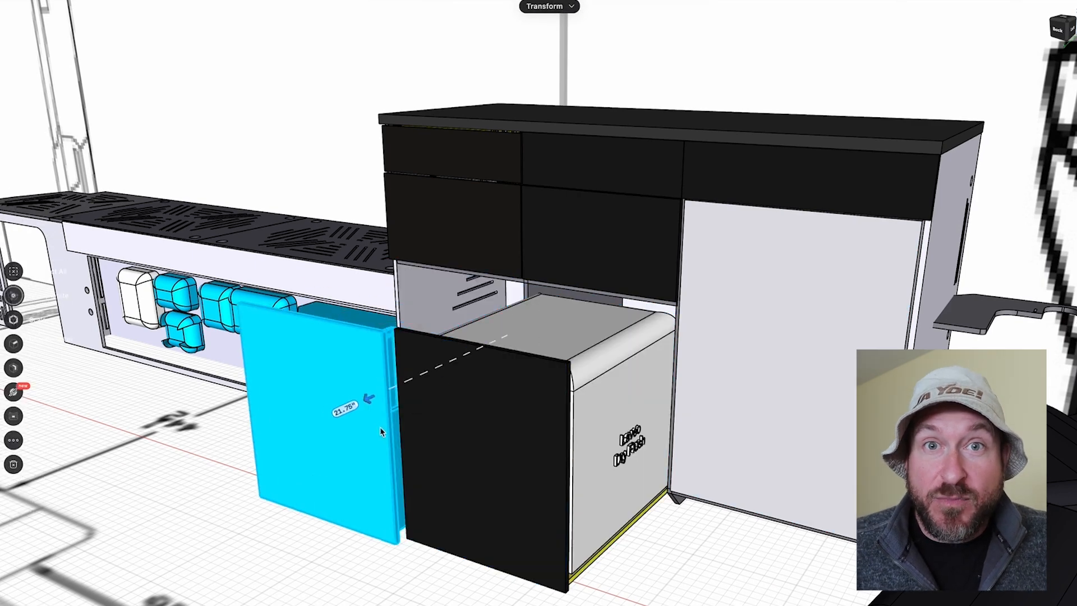
click(325, 266)
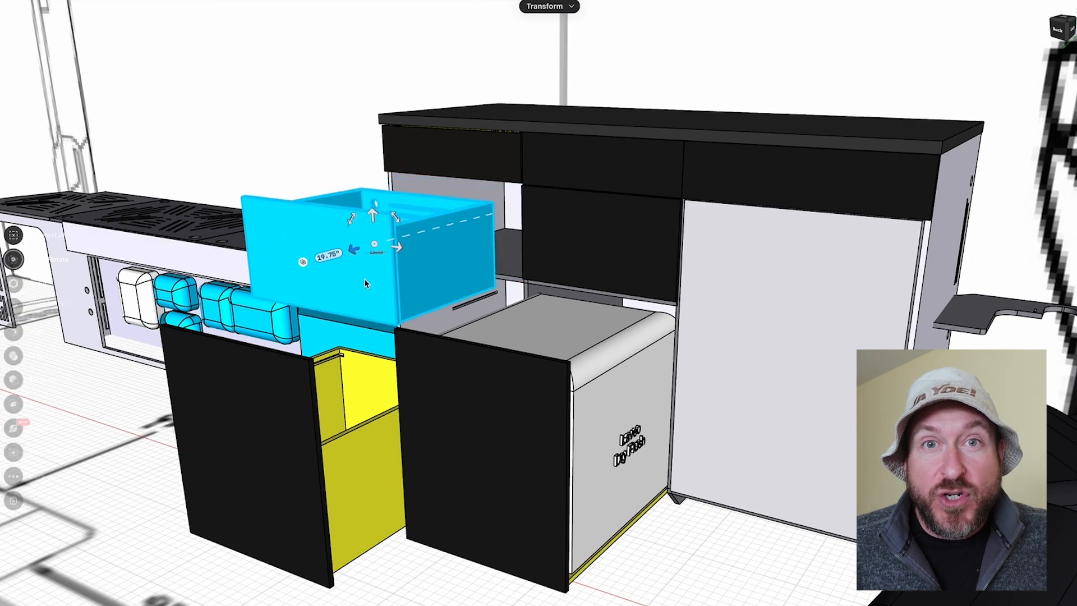
drag(395, 202, 410, 184)
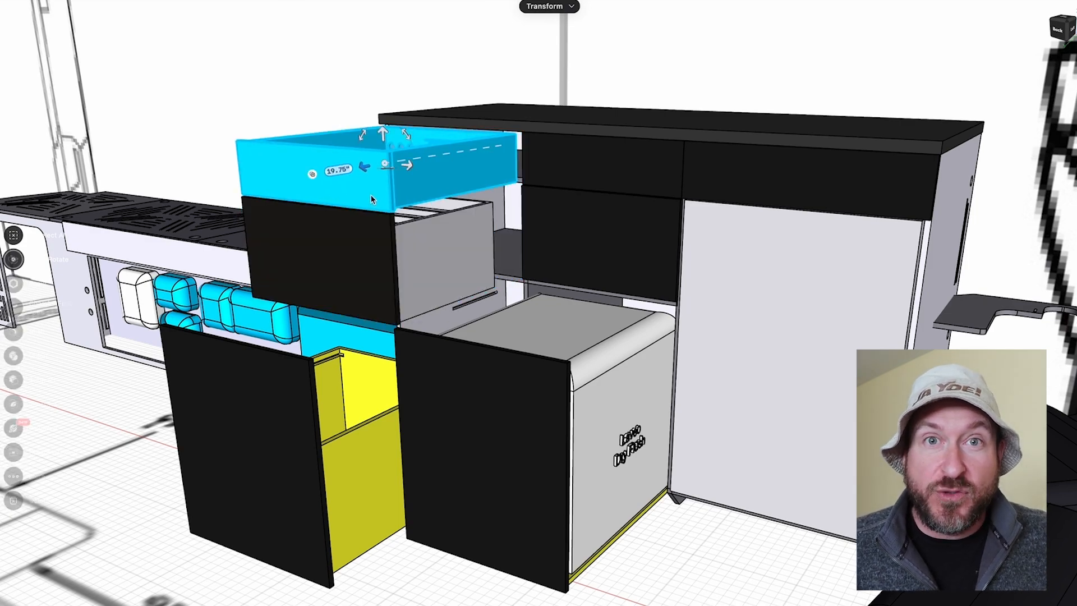
click(321, 274)
drag(320, 274, 295, 263)
right_drag(354, 278, 396, 145)
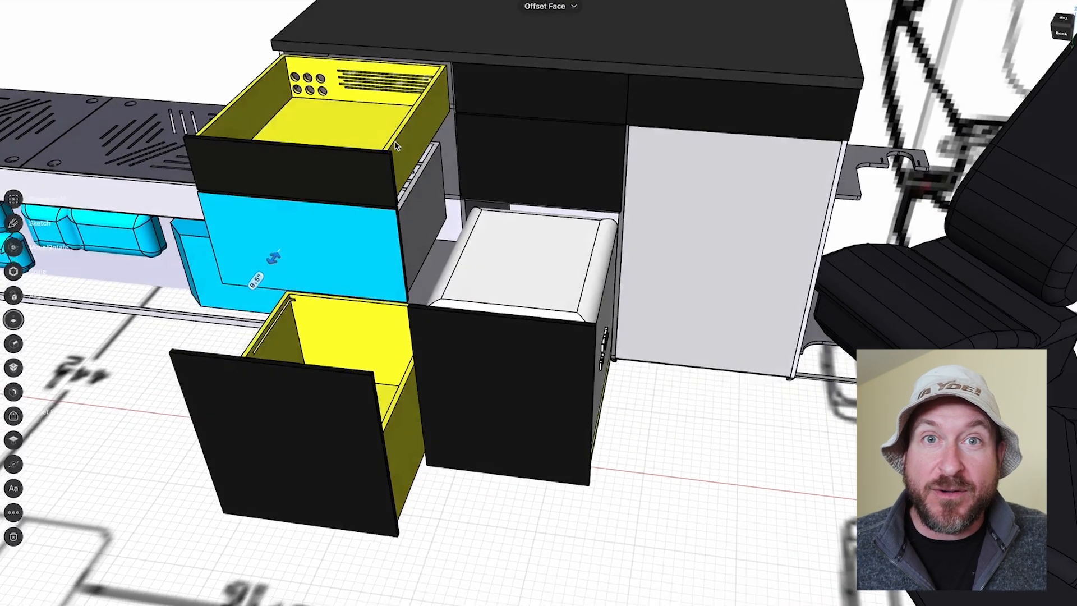
scroll(290, 69, up, 4)
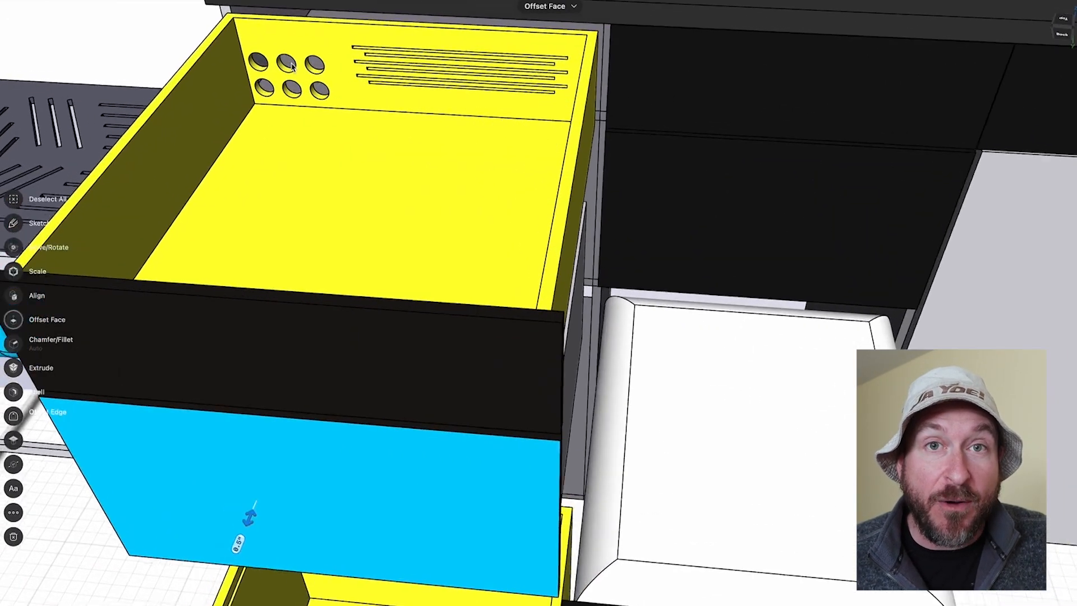
scroll(290, 69, up, 4)
scroll(290, 69, up, 3)
scroll(290, 69, up, 2)
scroll(292, 67, up, 2)
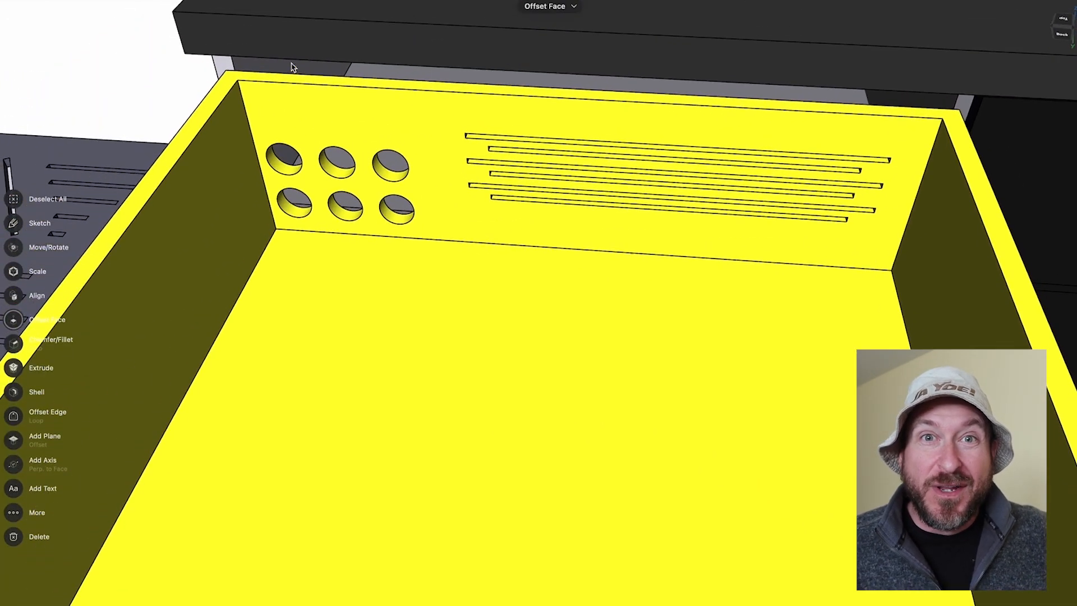
right_drag(291, 68, 292, 68)
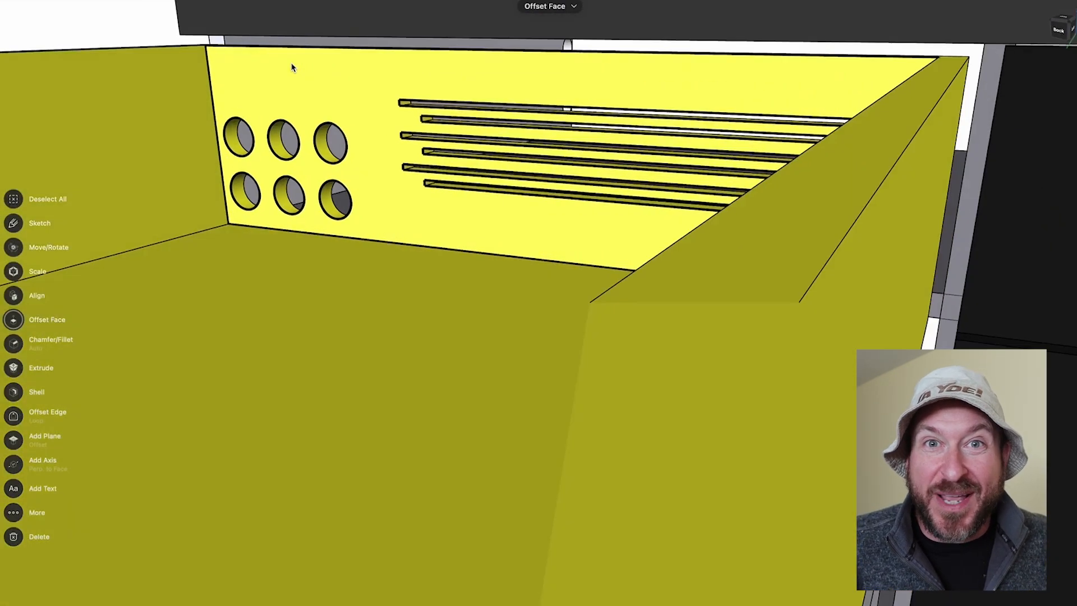
scroll(293, 68, down, 5)
scroll(292, 68, down, 4)
scroll(285, 83, down, 3)
right_drag(284, 87, 285, 93)
scroll(285, 90, down, 3)
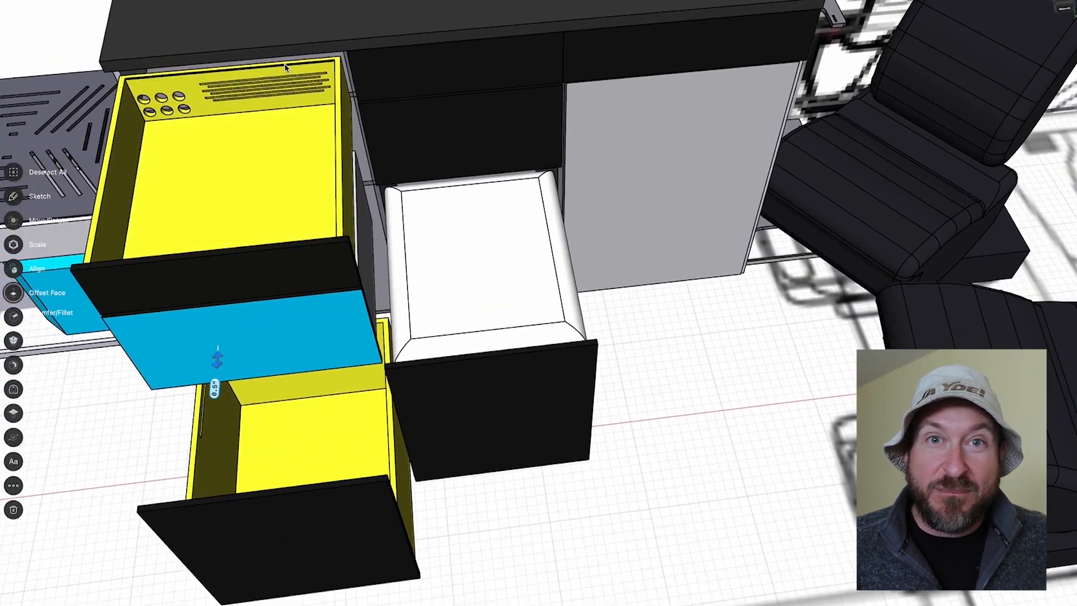
key(Escape)
key(ctrl+z)
key(ctrl+z)
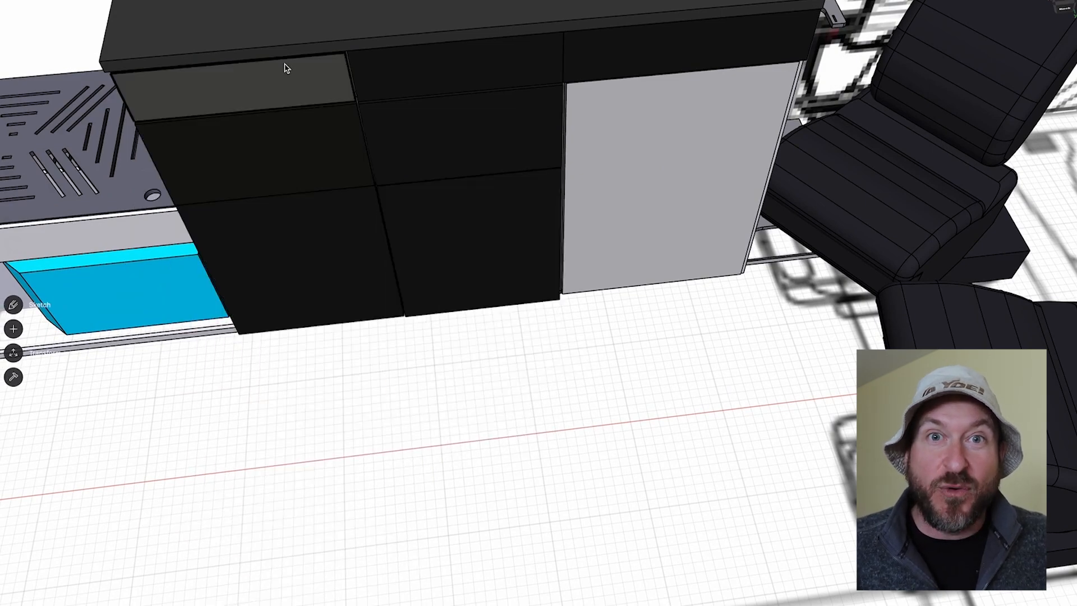
right_drag(285, 68, 284, 67)
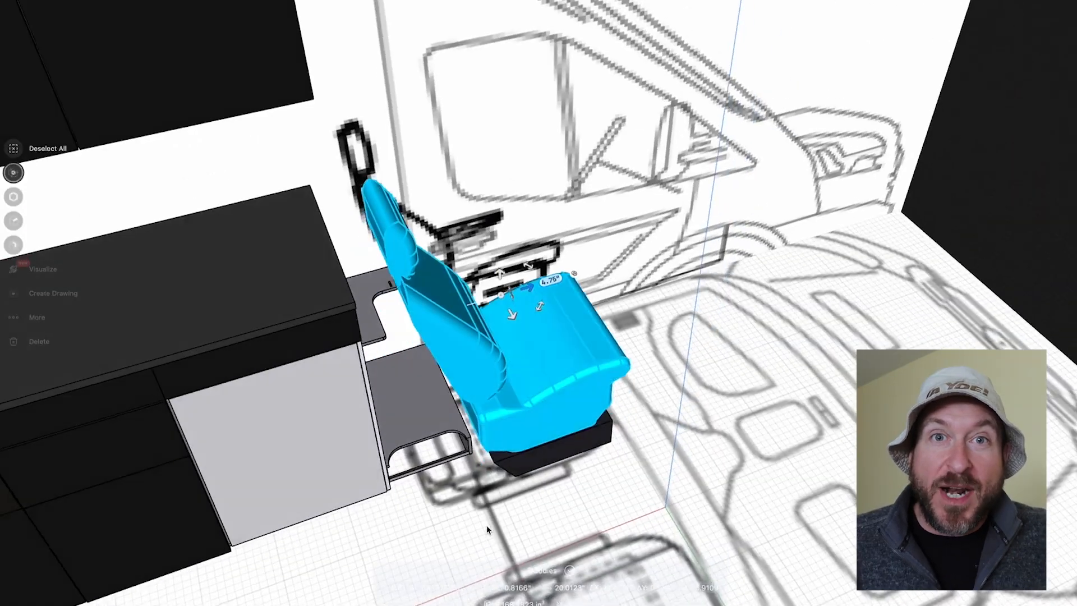
Raise the footrest box under the seat bracket and tilt the seat back.
right_drag(487, 526, 487, 526)
scroll(486, 421, up, 4)
scroll(438, 355, up, 2)
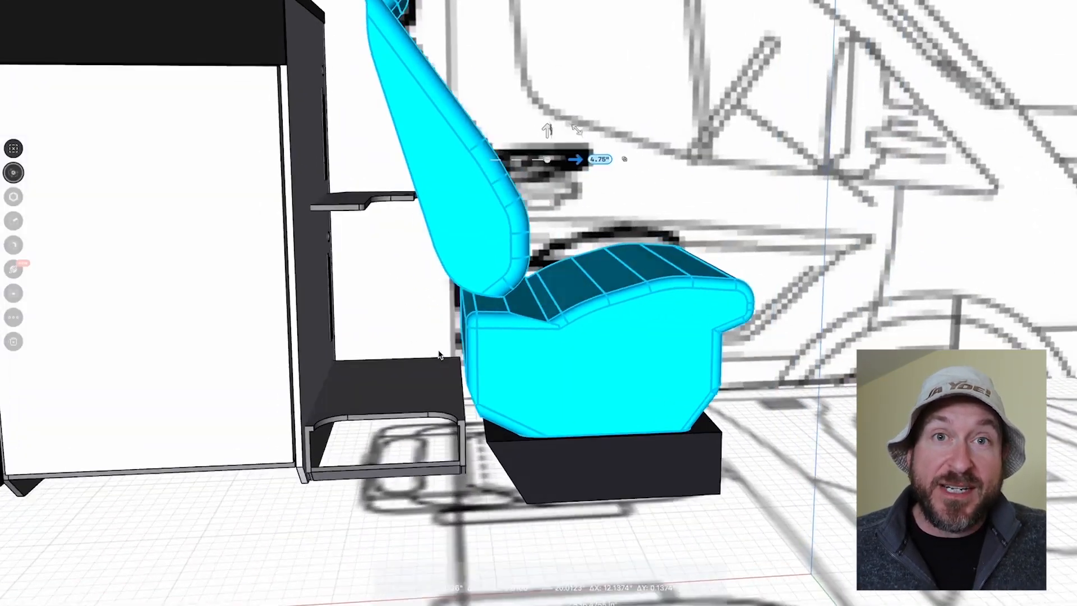
click(370, 202)
click(383, 472)
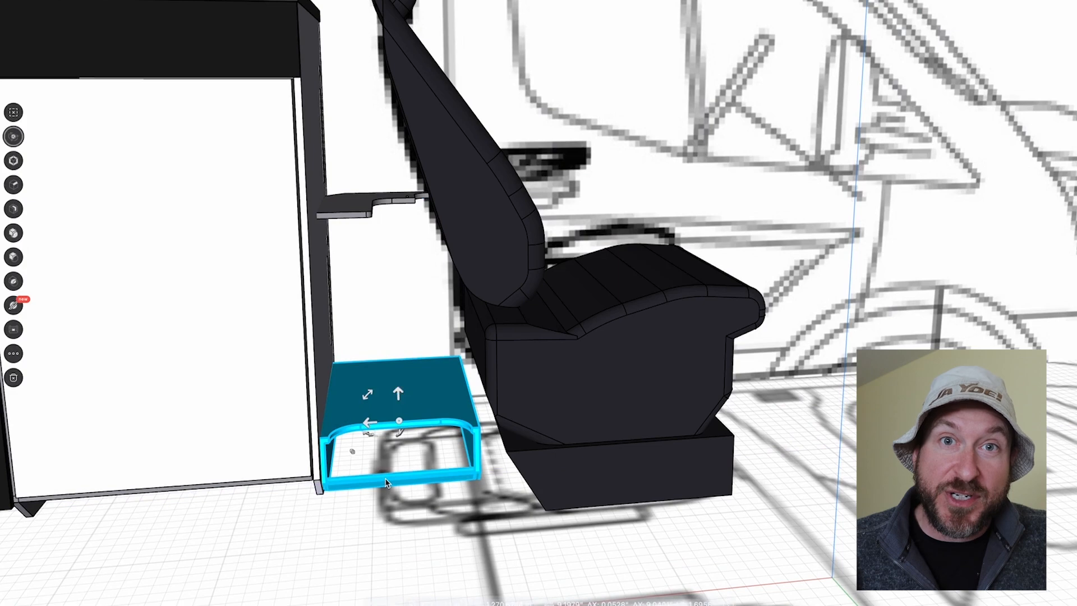
drag(398, 394, 382, 381)
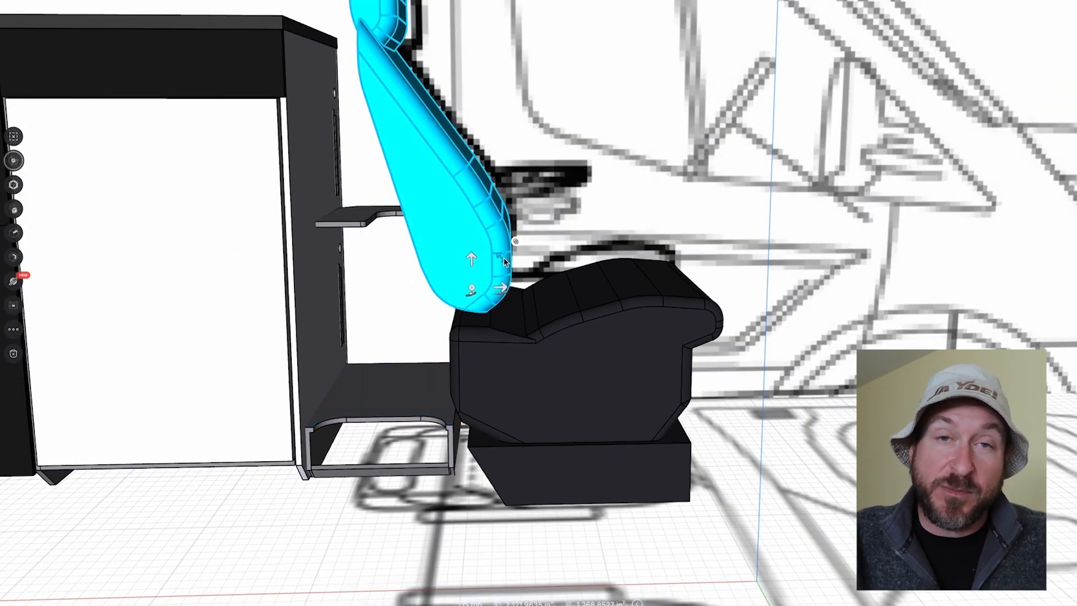
drag(501, 261, 490, 257)
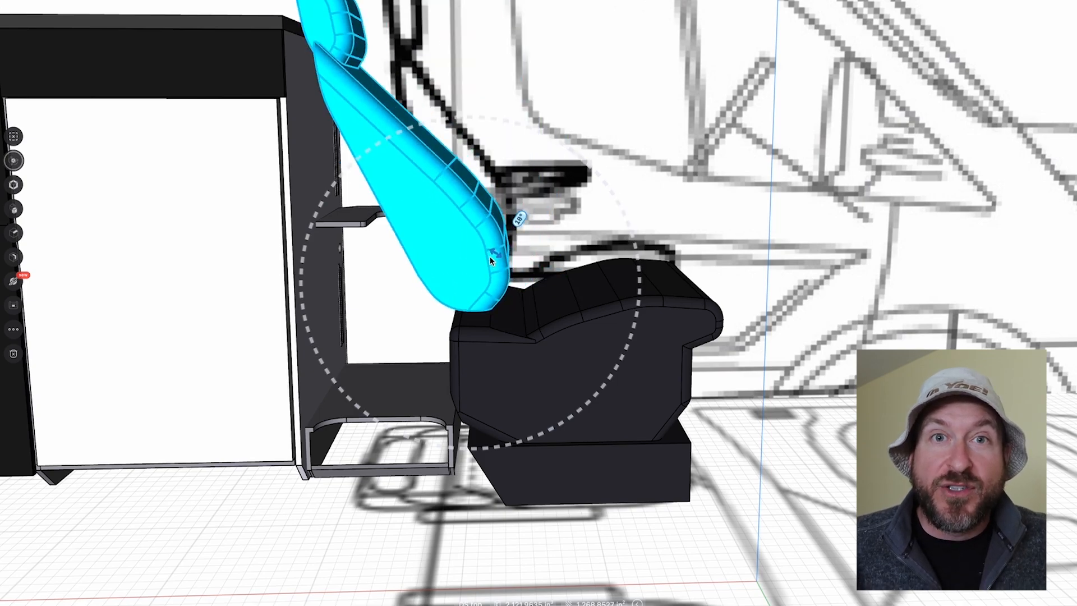
middle_drag(490, 257, 485, 187)
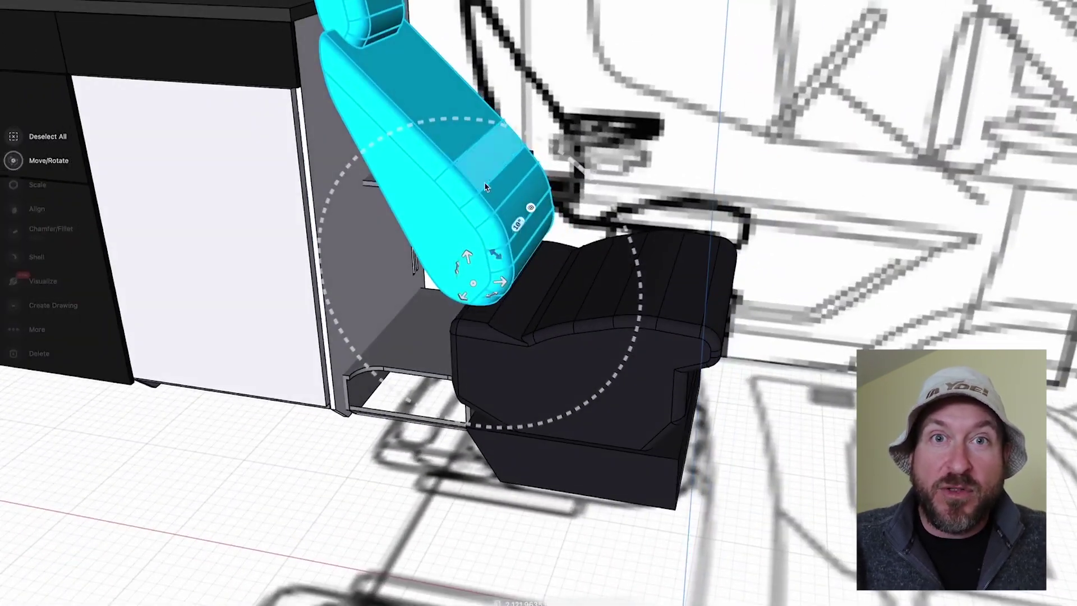
Swing the whole seat around about -158° toward the front.
click(598, 300)
middle_drag(589, 295, 547, 252)
drag(552, 227, 650, 214)
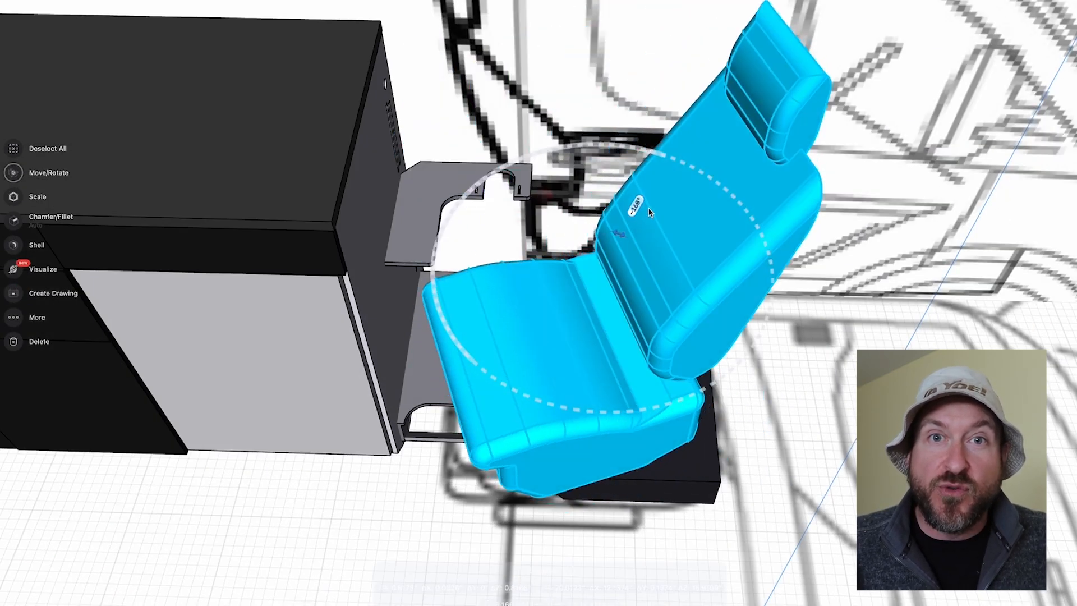
click(650, 214)
scroll(505, 253, up, 5)
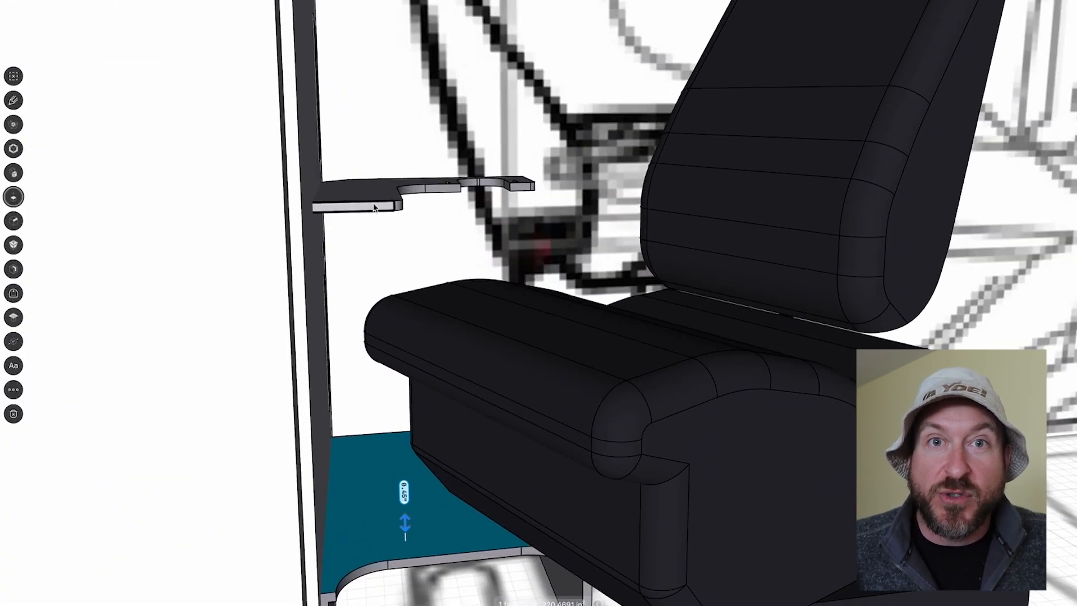
middle_drag(375, 209, 415, 318)
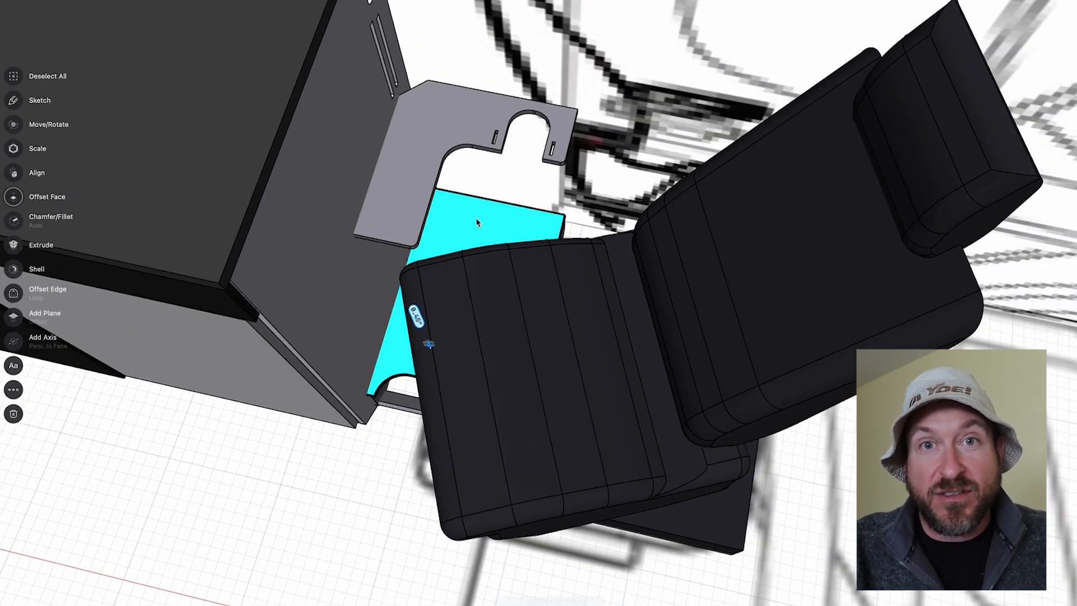
mouse_move(476, 222)
middle_down()
mouse_move(471, 253)
mouse_move(471, 208)
middle_up()
scroll(472, 253, up, 5)
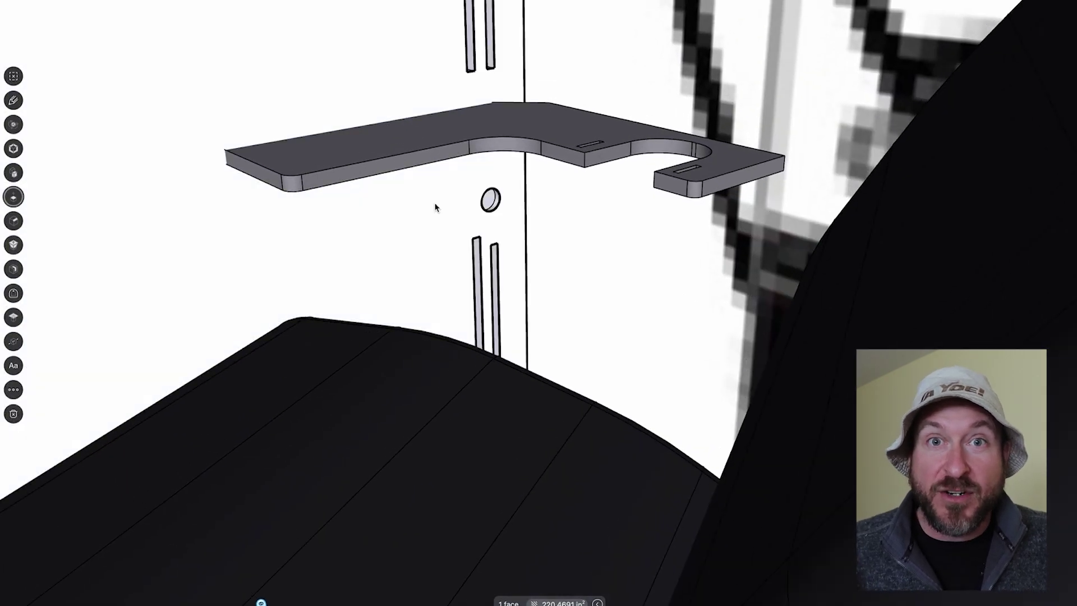
scroll(470, 208, down, 5)
Angle the seat cushion and back about 25° beside the cabinets.
middle_drag(471, 253, 589, 312)
click(599, 317)
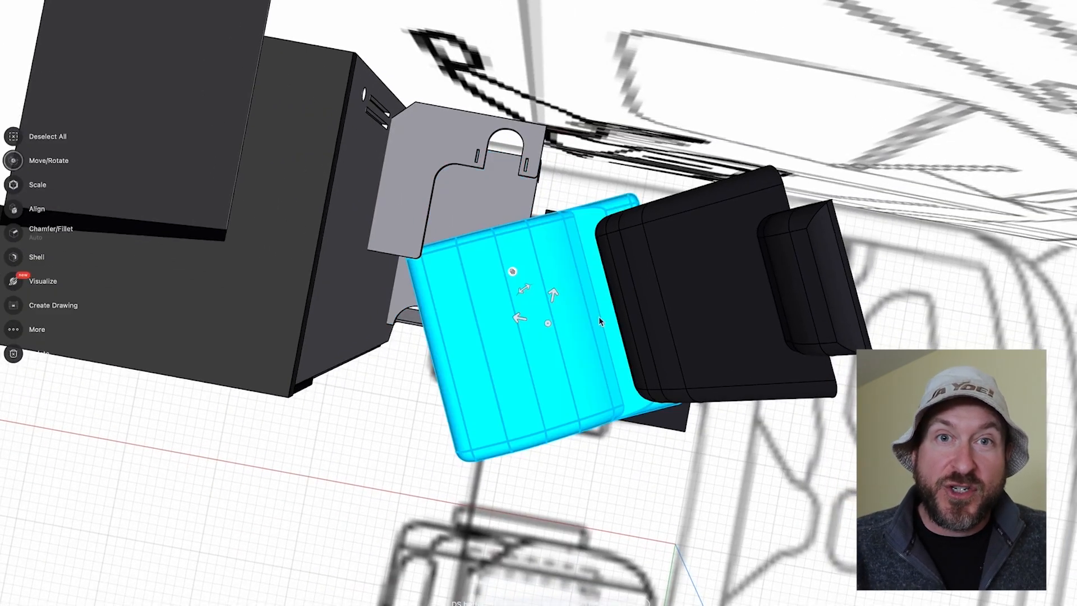
shift+click(656, 295)
mouse_move(552, 290)
mouse_down()
mouse_move(543, 304)
mouse_move(516, 303)
mouse_up()
mouse_move(516, 302)
middle_down()
mouse_move(539, 337)
mouse_move(528, 376)
mouse_move(383, 333)
middle_up()
scroll(538, 338, down, 5)
scroll(528, 376, down, 5)
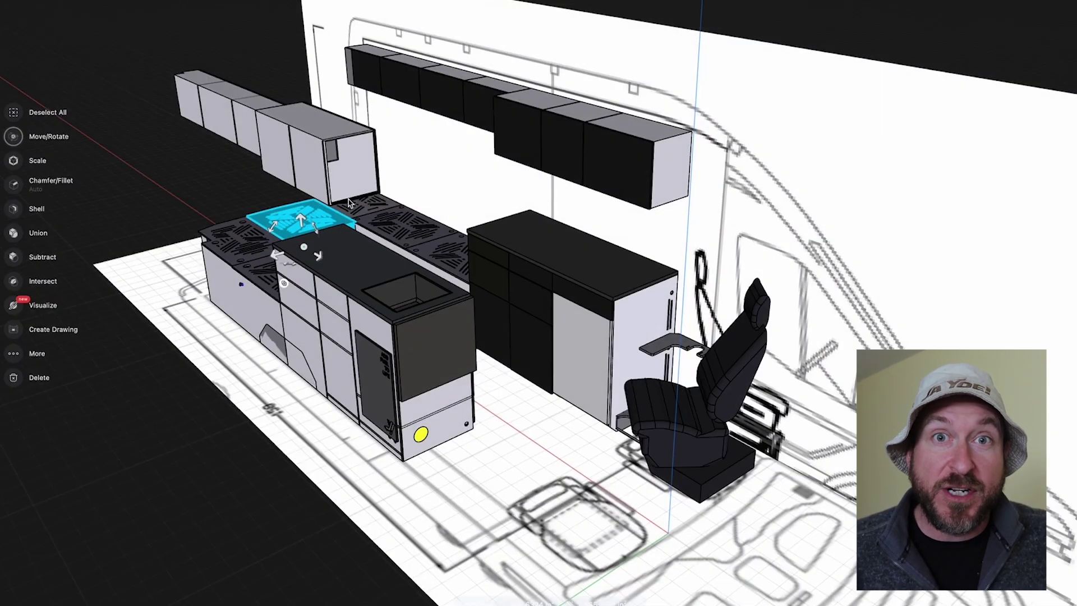
View the rear U-shaped lounge in plan and select a bench grille panel.
mouse_move(371, 205)
middle_down()
mouse_move(371, 253)
mouse_move(372, 205)
middle_up()
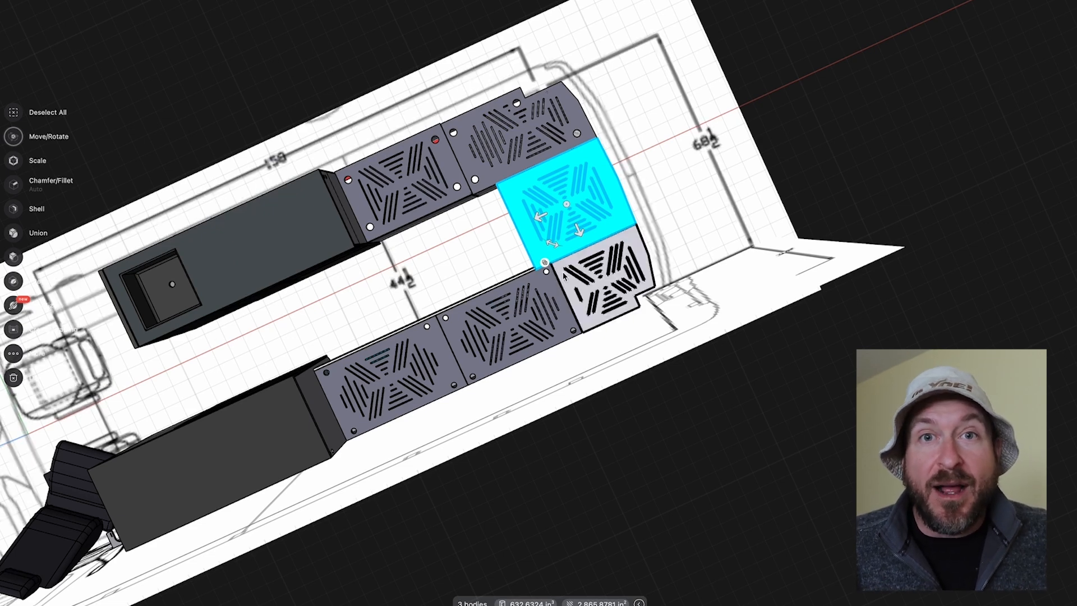
click(424, 354)
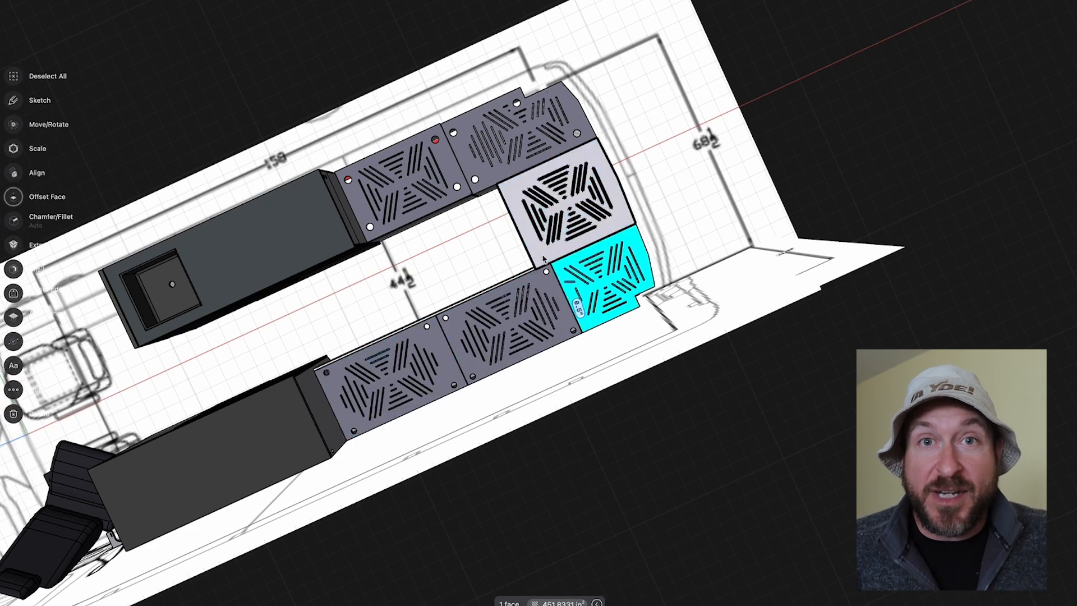
mouse_move(446, 196)
right_down()
mouse_move(499, 241)
mouse_move(446, 227)
right_up()
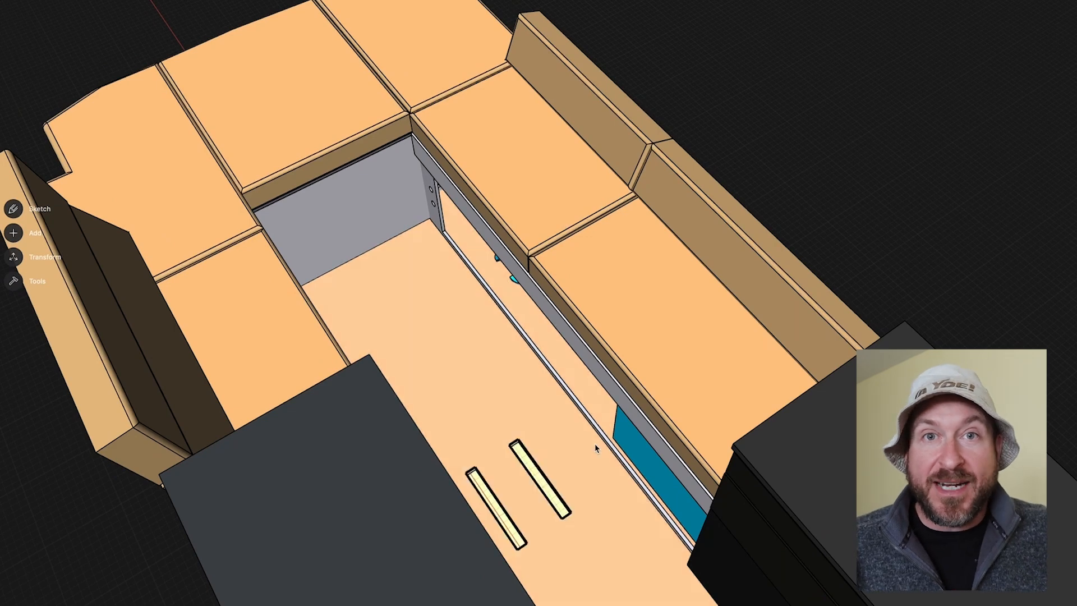
scroll(624, 404, up, 3)
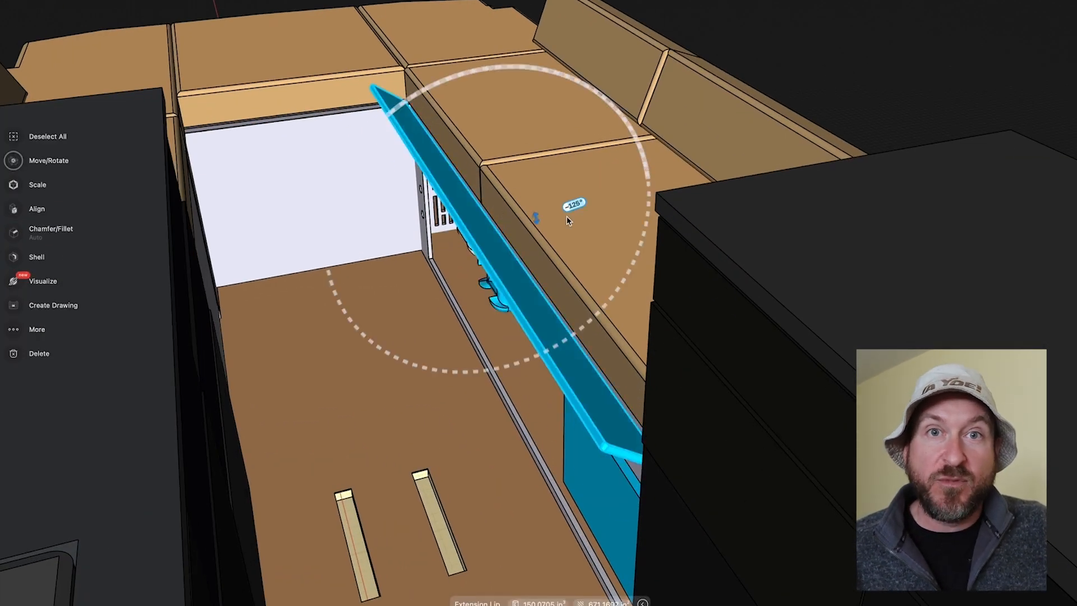
Rotate the bench cushion, base and rail open and pull a vented lid off the case.
click(529, 112)
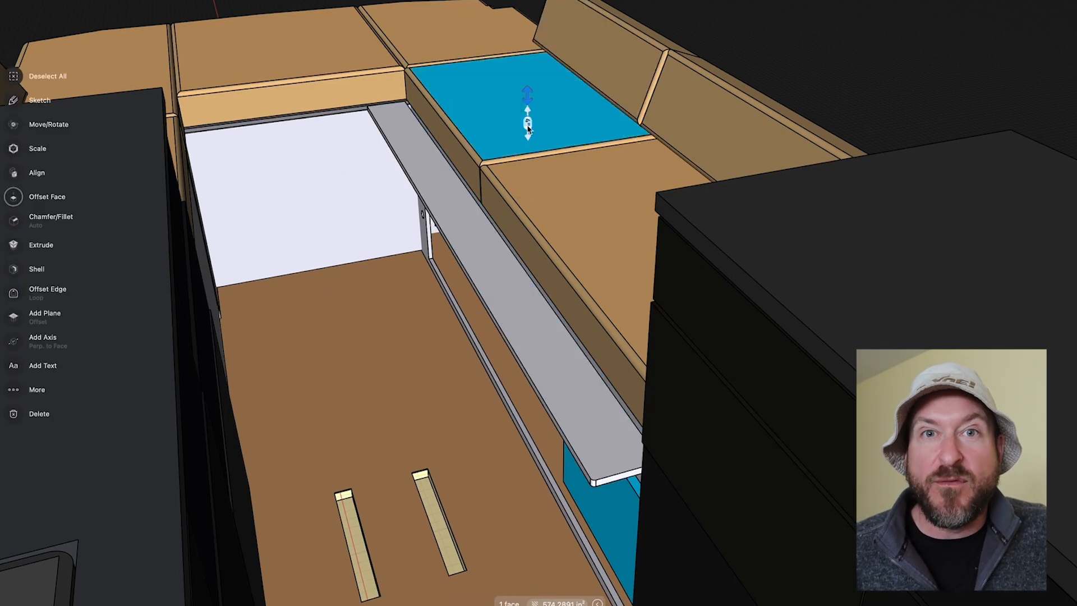
click(543, 192)
drag(558, 202, 695, 66)
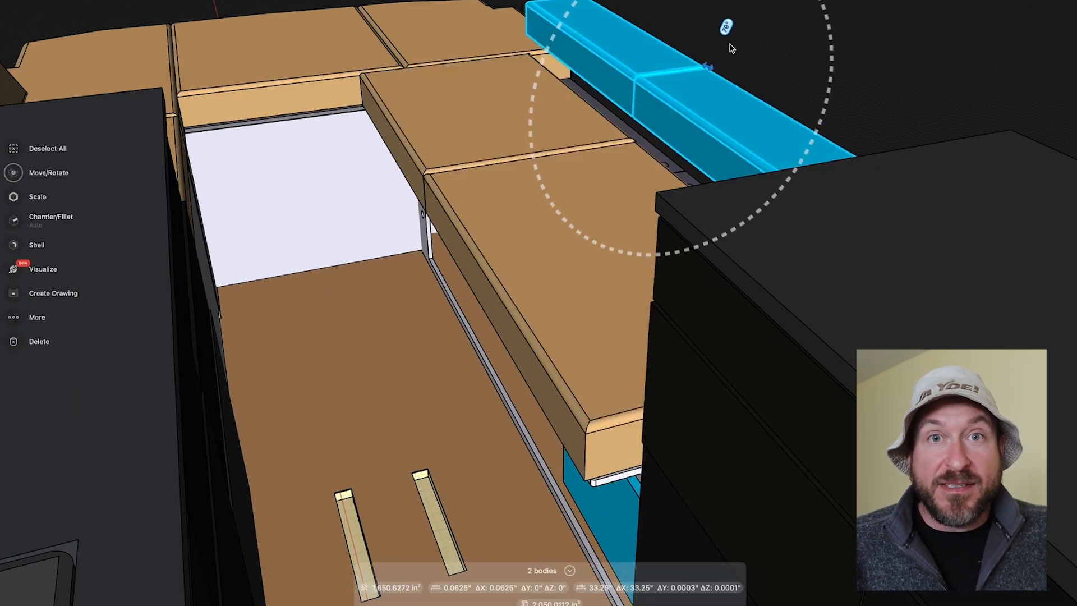
click(655, 40)
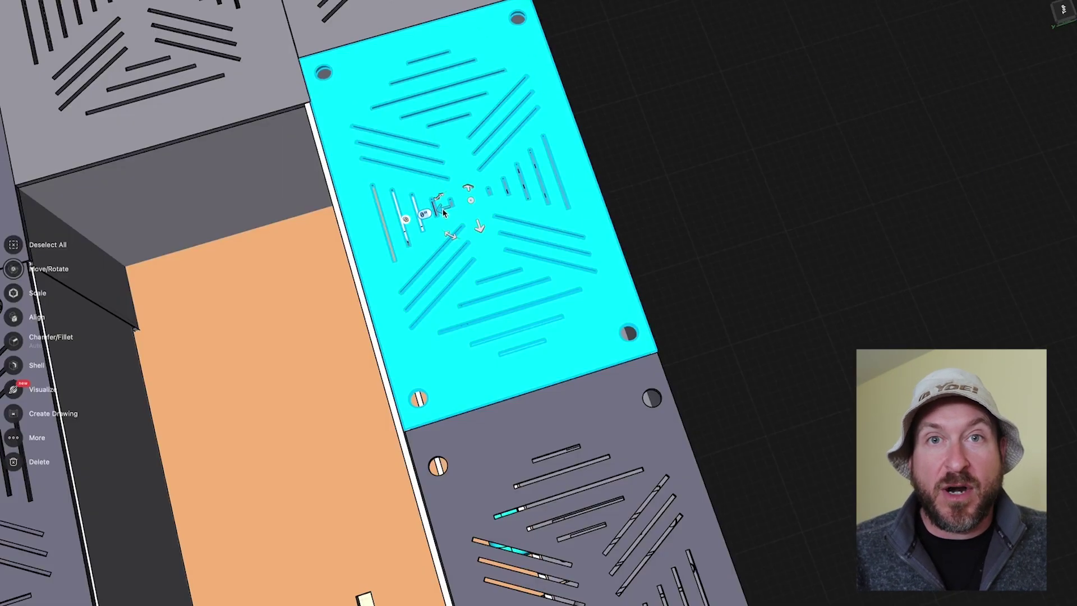
drag(444, 212, 710, 150)
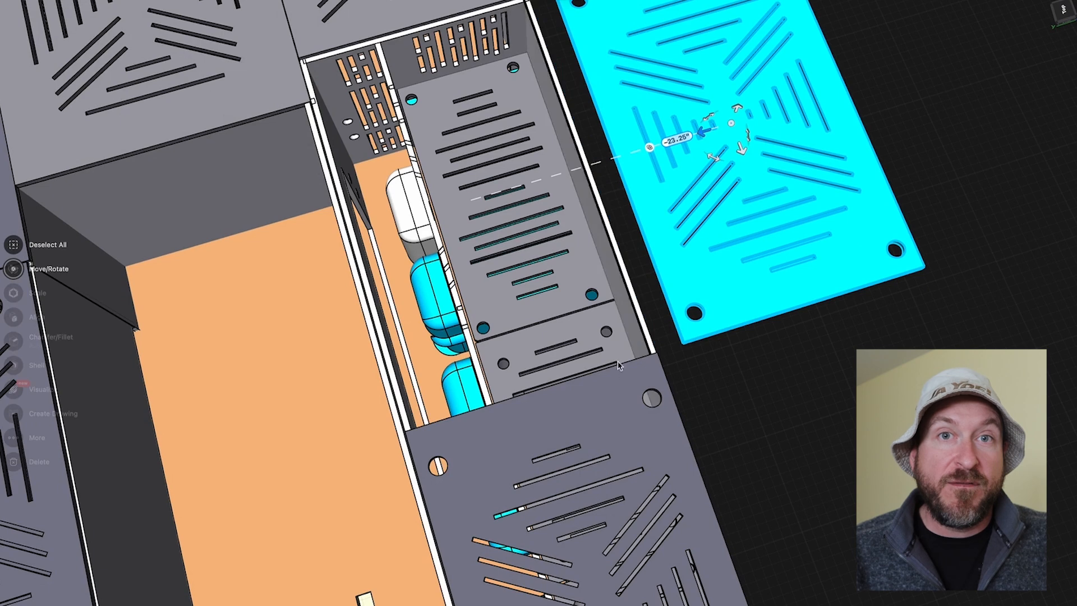
Move the bottom and inner vented lids off the case and inspect the stored blocks.
click(589, 398)
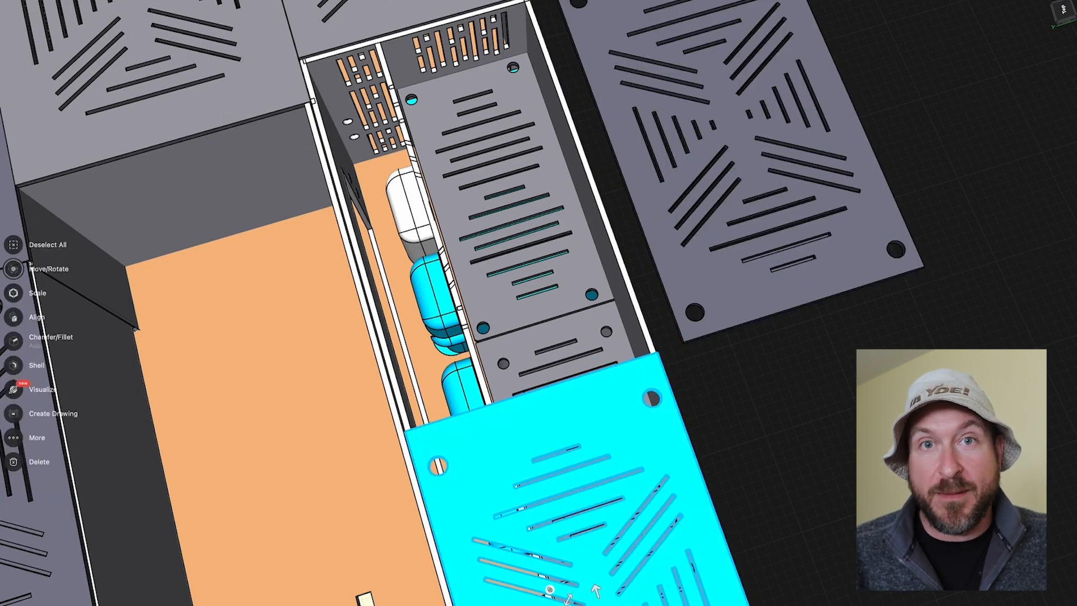
drag(787, 539, 927, 471)
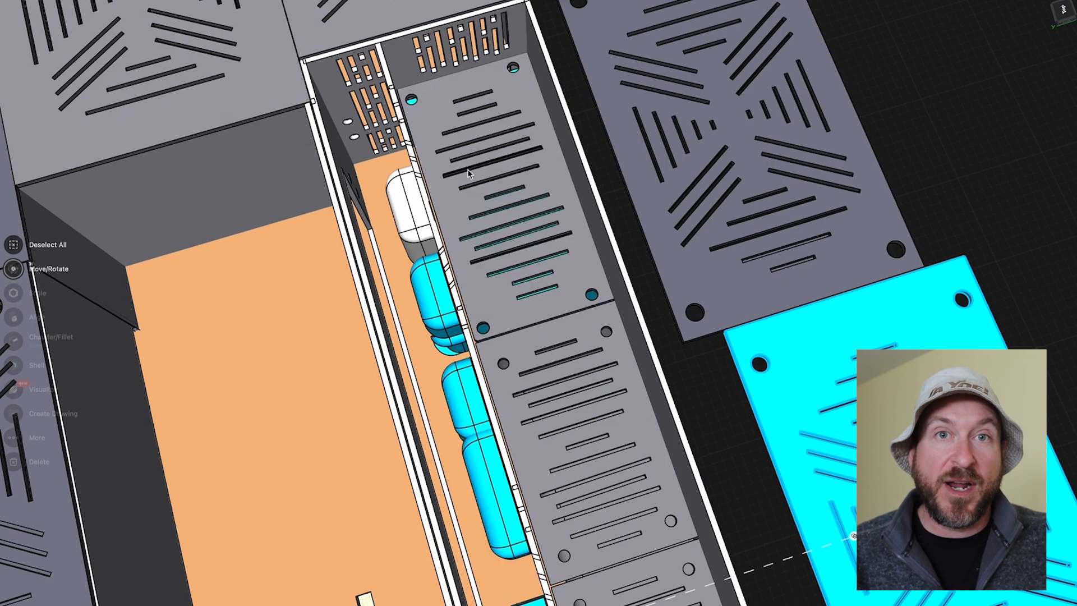
click(472, 202)
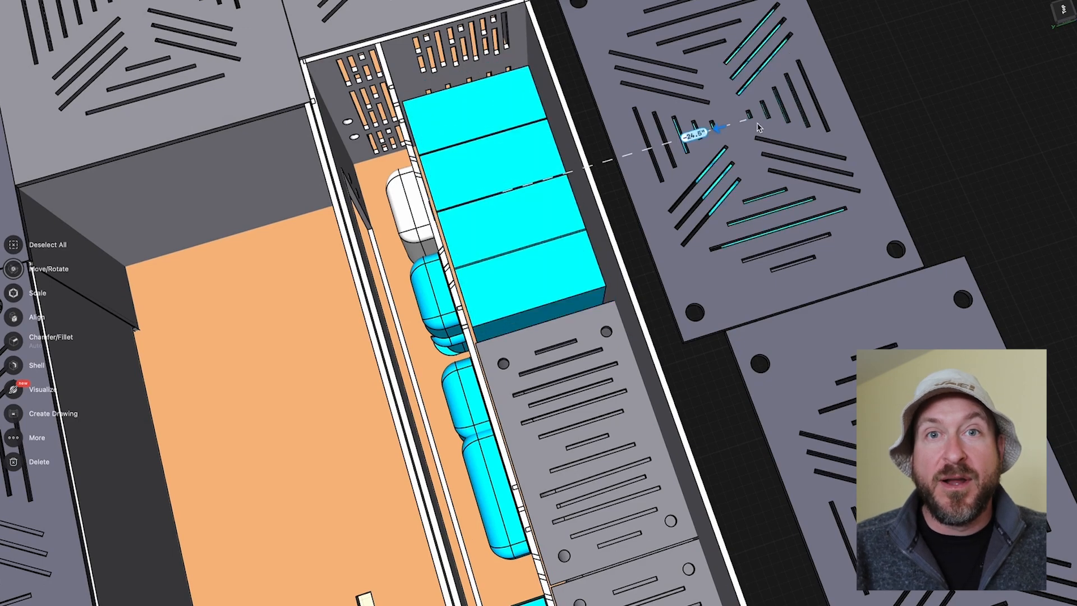
drag(758, 127, 913, 98)
click(530, 252)
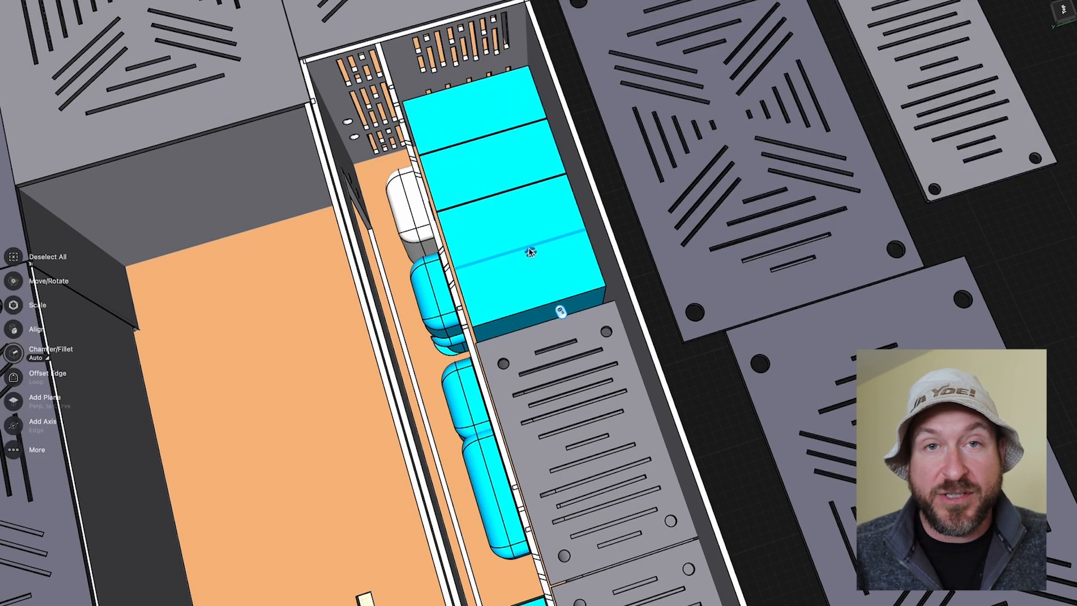
scroll(530, 251, up, 5)
right_drag(530, 251, 529, 248)
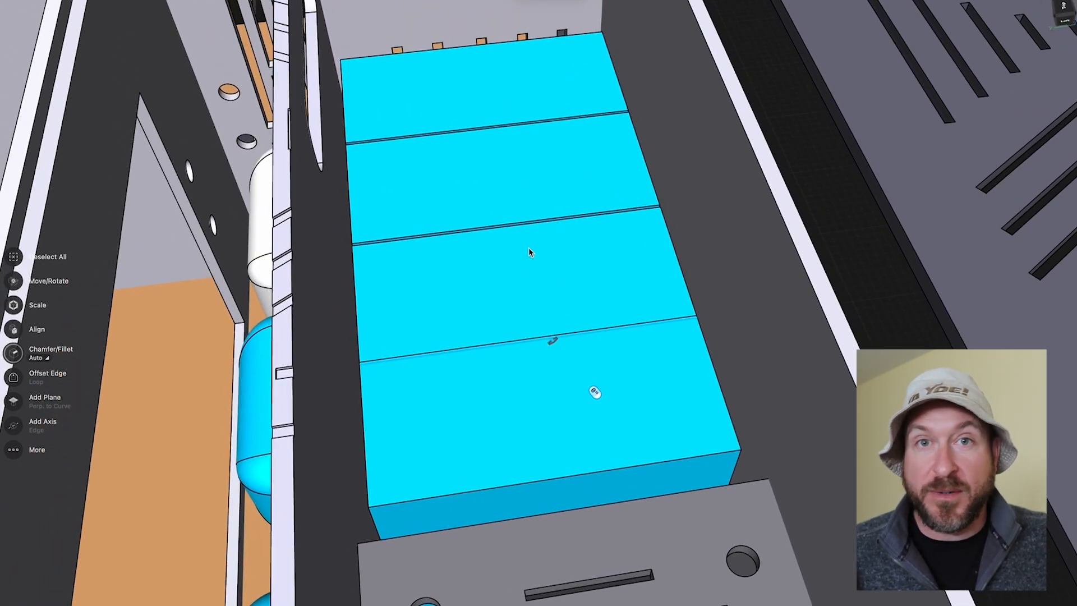
right_drag(529, 248, 526, 253)
scroll(526, 254, up, 5)
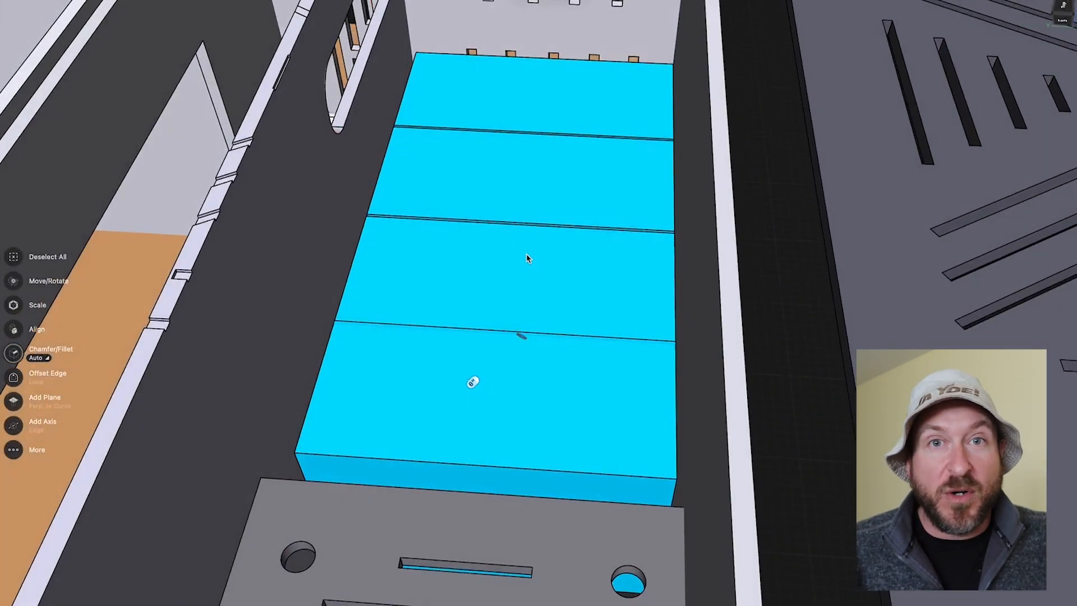
scroll(525, 253, down, 4)
right_drag(527, 254, 527, 253)
scroll(526, 254, down, 4)
scroll(526, 254, up, 4)
scroll(526, 253, up, 3)
scroll(527, 254, down, 2)
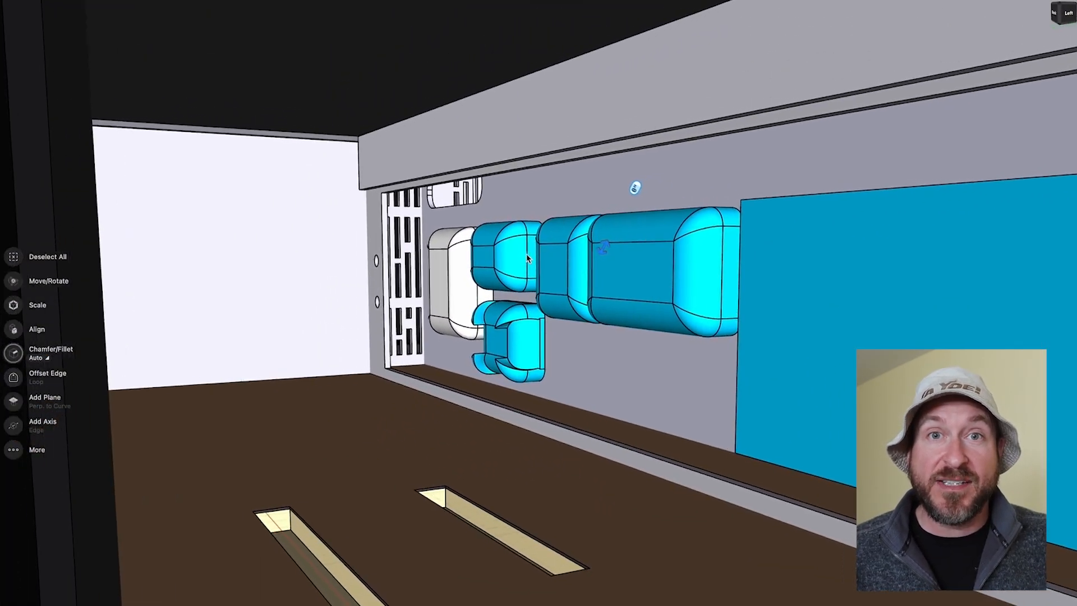
scroll(415, 361, up, 6)
right_drag(414, 361, 413, 373)
scroll(415, 364, down, 3)
scroll(415, 367, down, 3)
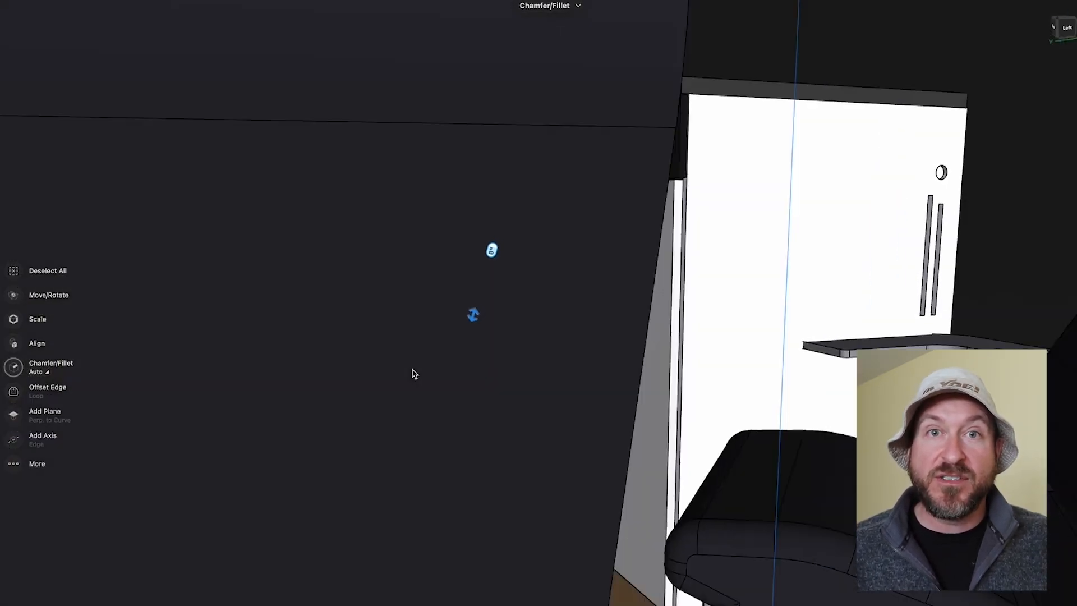
scroll(413, 373, down, 5)
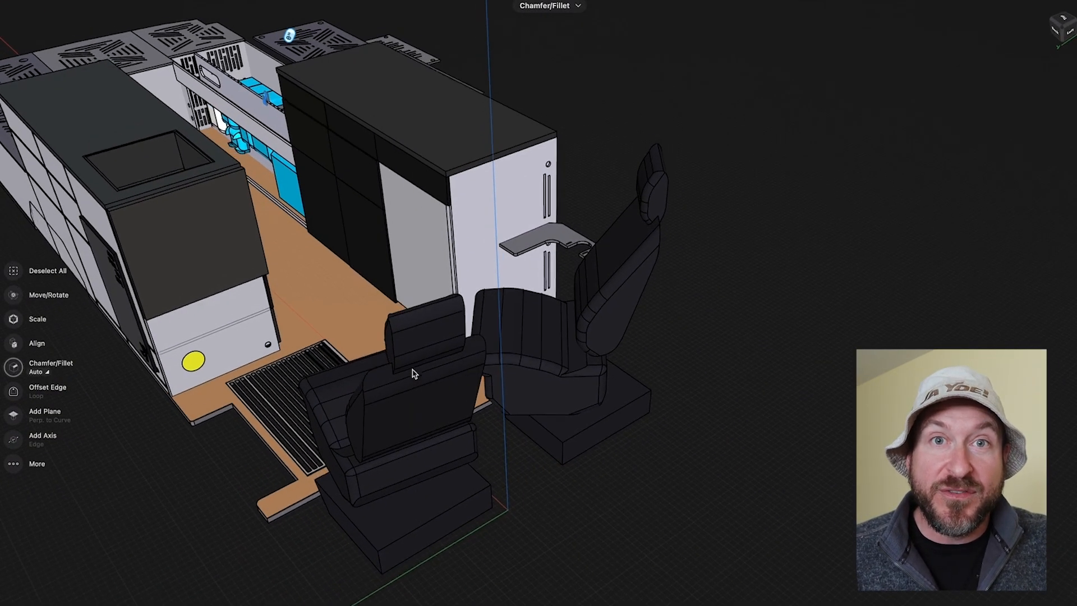
scroll(413, 373, up, 1)
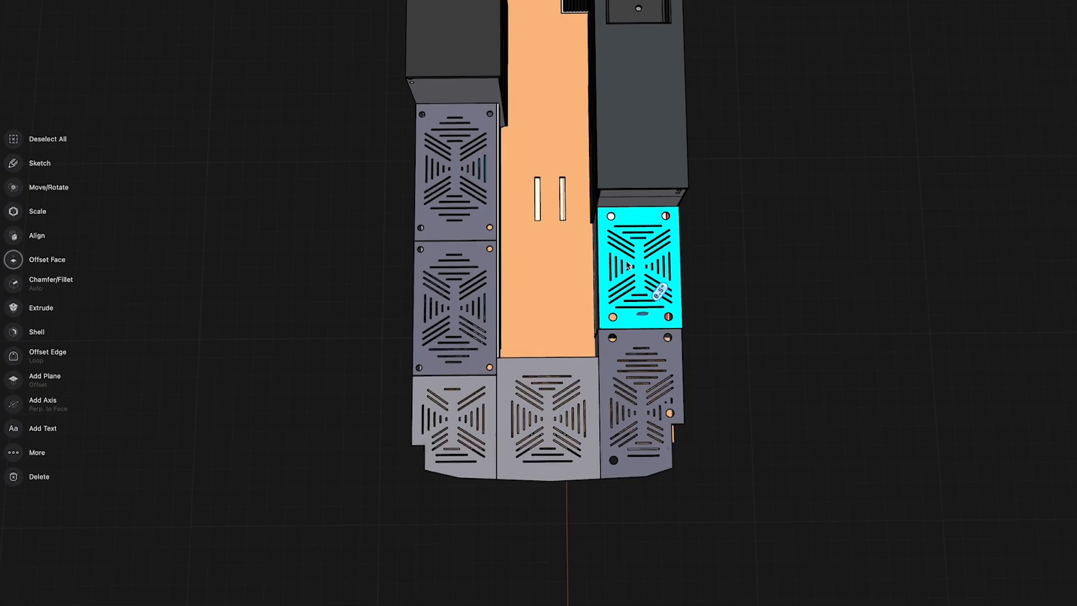
Slide the two left lids off to the left and the two right lids off to the right.
click(444, 225)
drag(440, 175, 350, 175)
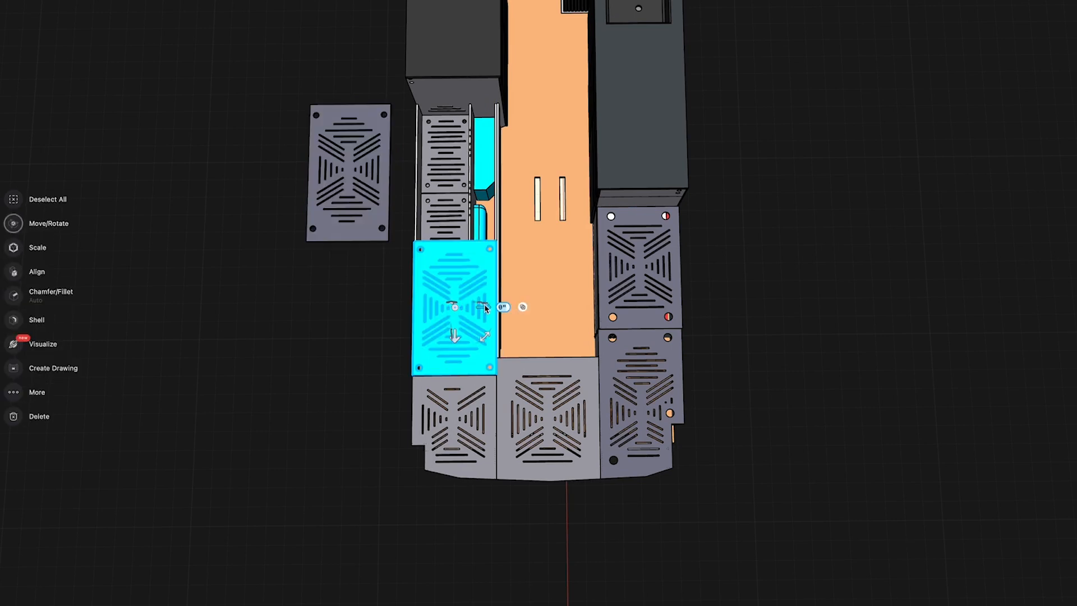
drag(454, 308, 361, 307)
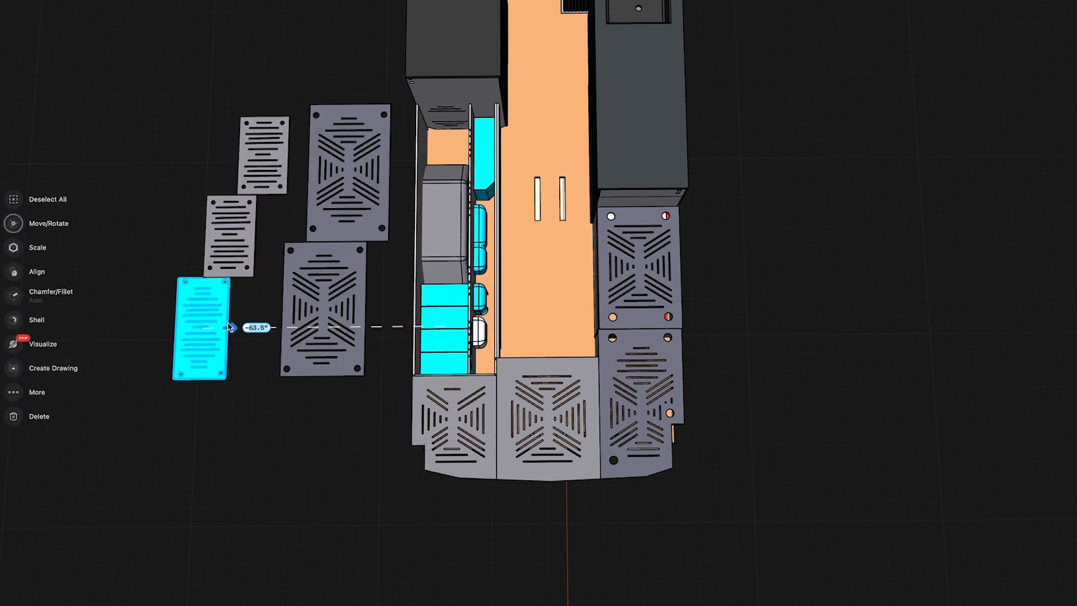
click(638, 351)
drag(657, 407, 782, 407)
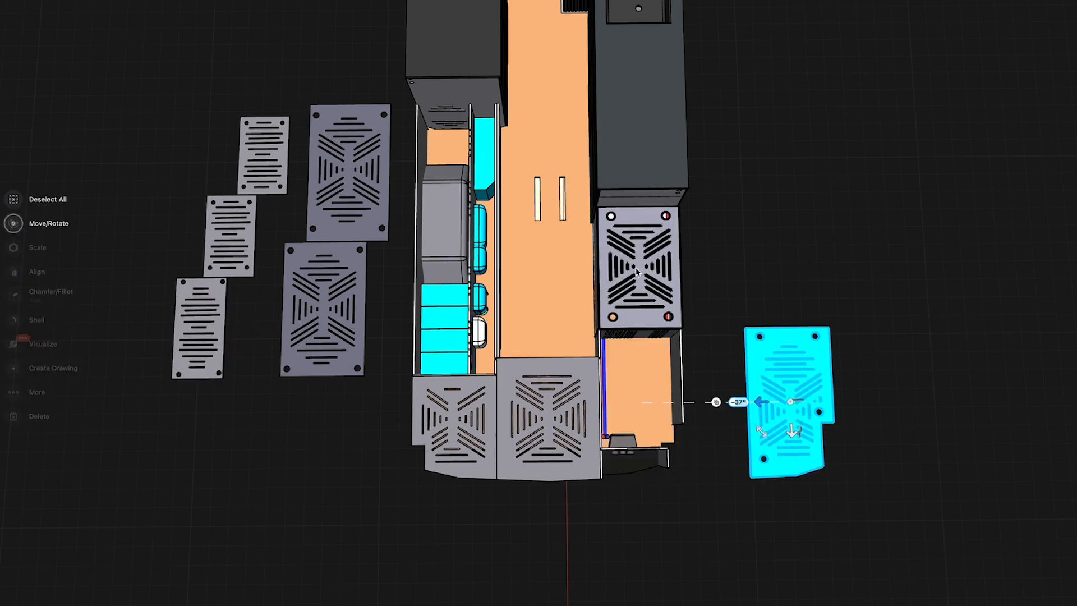
click(637, 265)
drag(637, 268, 770, 267)
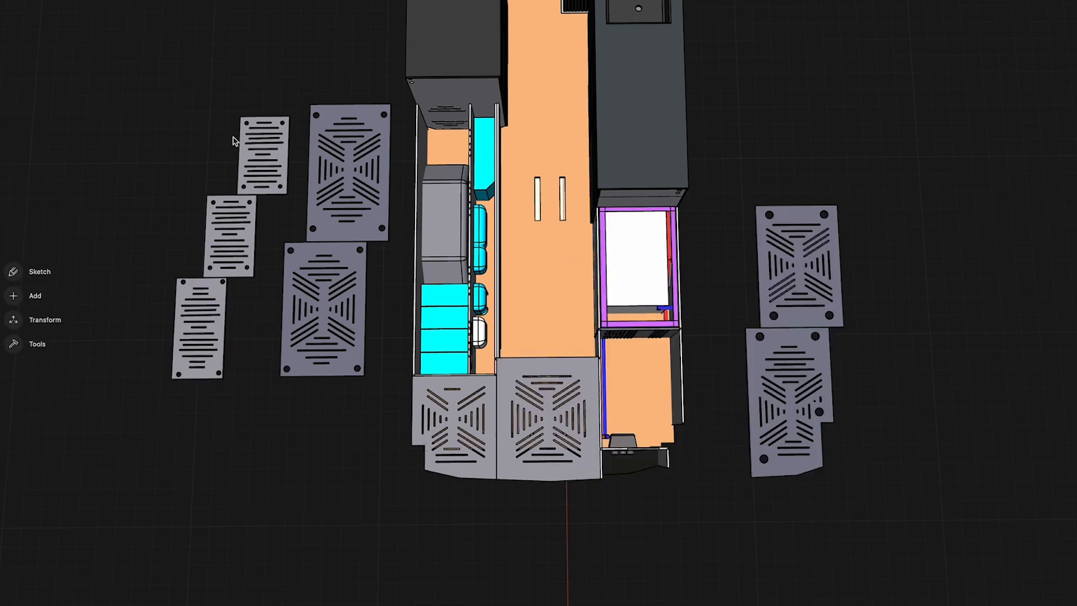
scroll(441, 193, up, 5)
Undo to return the removed vented lids to their places.
middle_drag(441, 194, 538, 337)
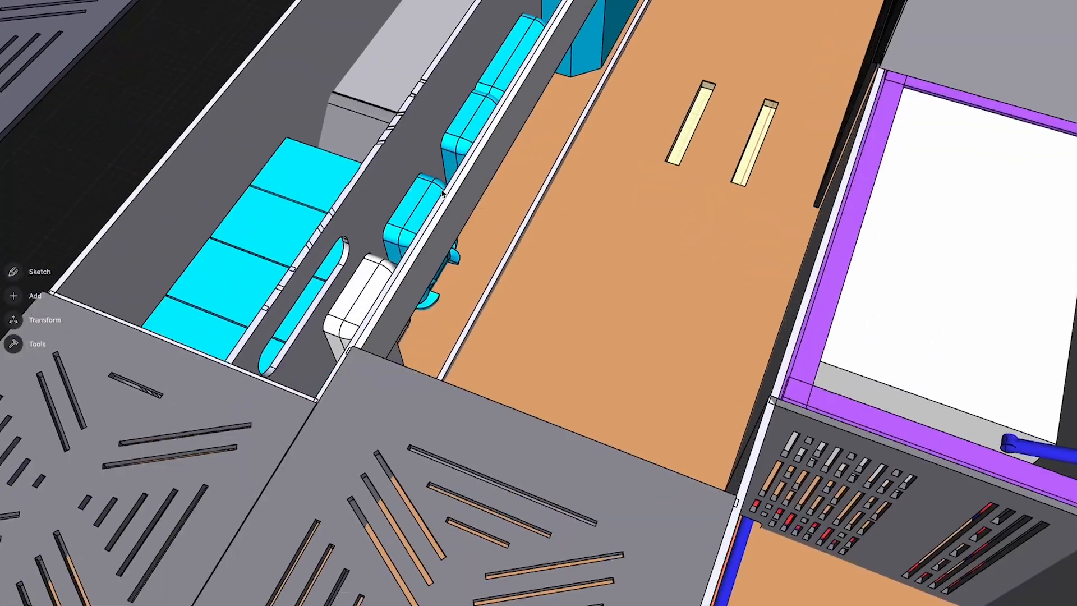
middle_drag(444, 193, 442, 193)
key(ctrl+z)
key(ctrl+z)
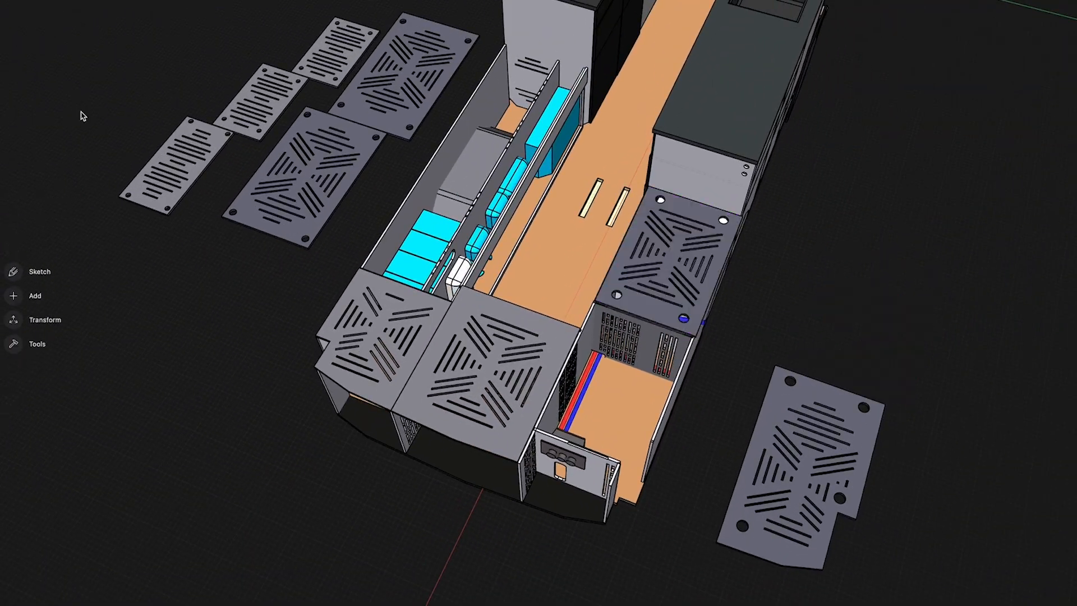
key(ctrl+z)
key(ctrl+z)
key(ctrl+z)
key(ctrl+z)
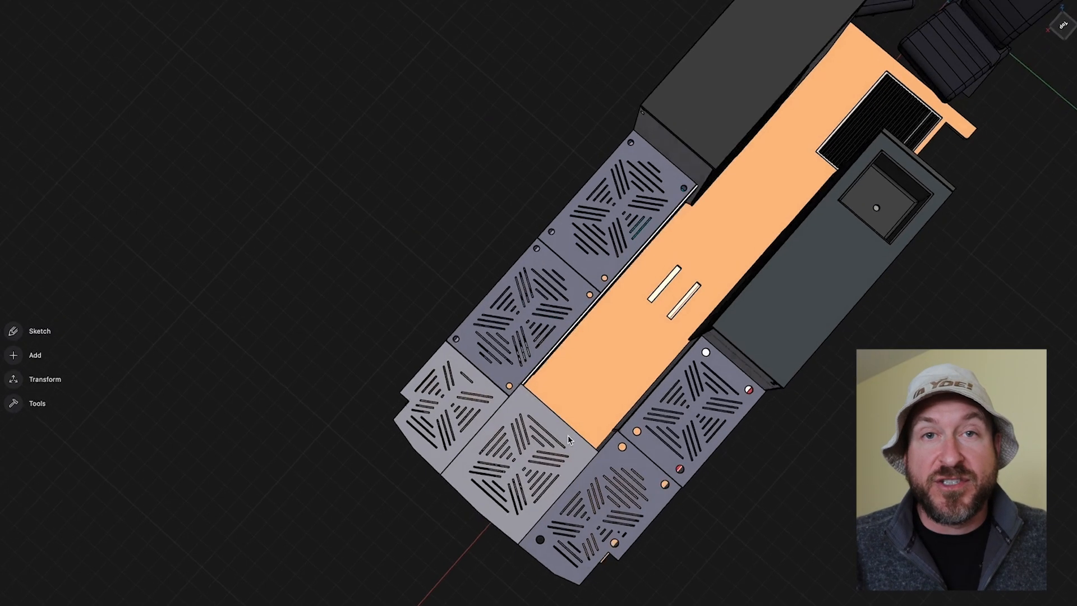
middle_drag(569, 434, 570, 439)
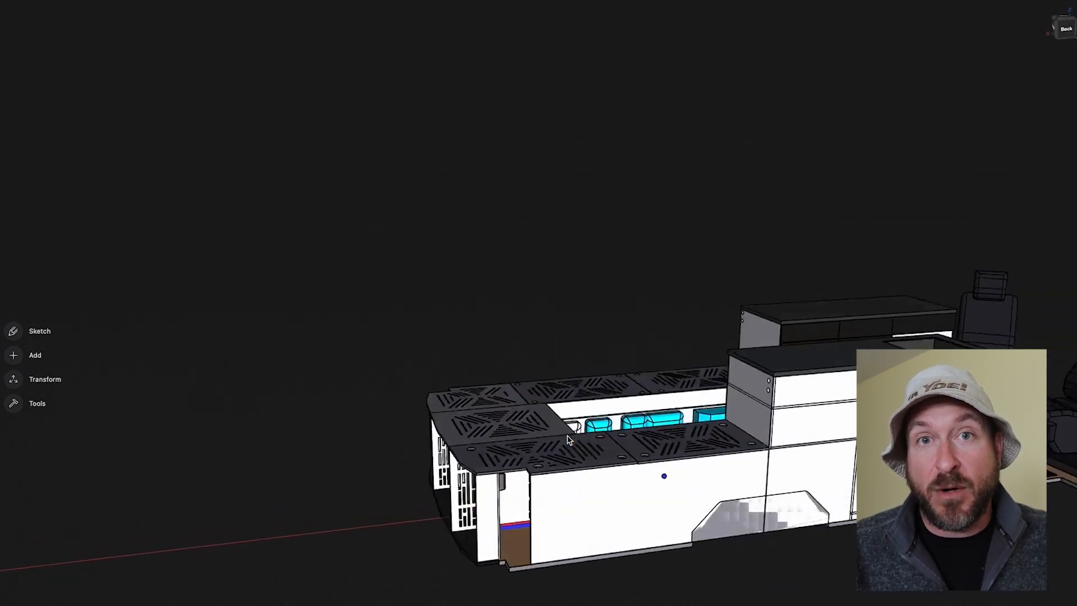
middle_drag(568, 439, 569, 440)
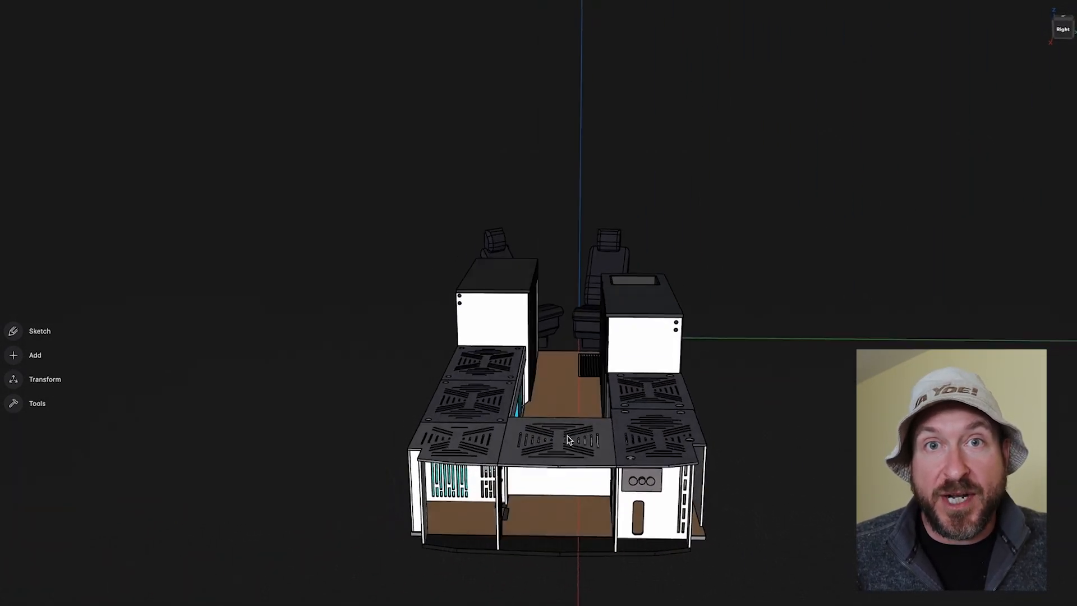
scroll(579, 514, up, 5)
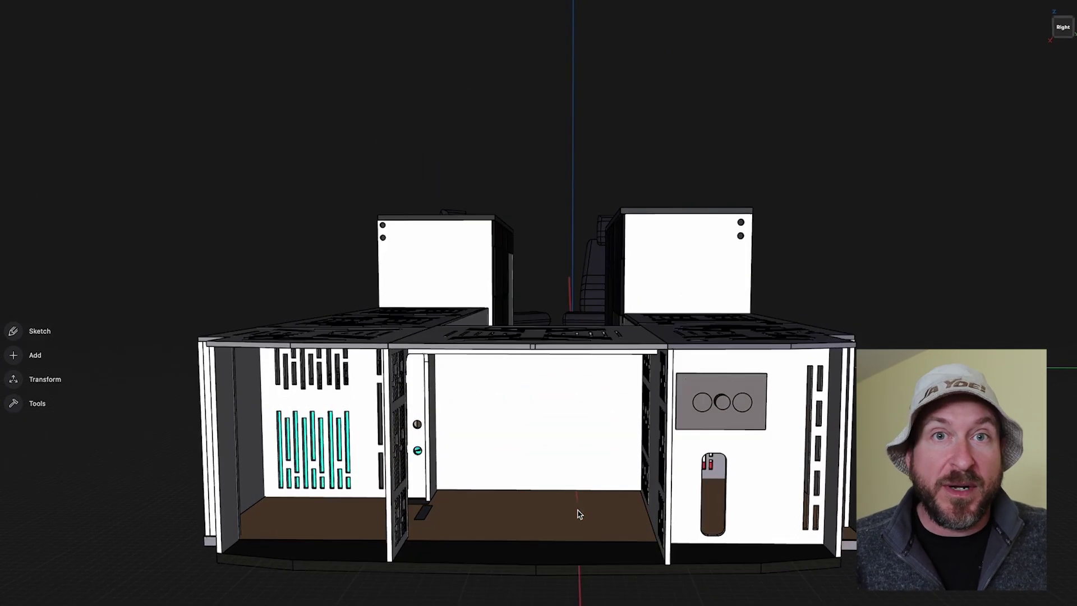
middle_drag(578, 514, 582, 505)
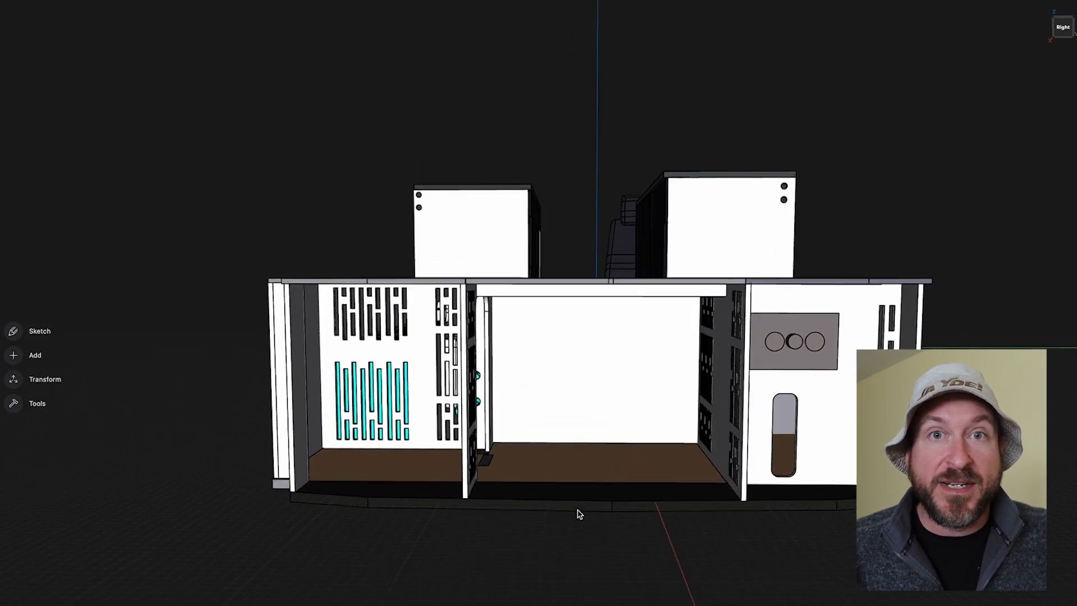
scroll(357, 392, up, 5)
middle_drag(357, 391, 320, 271)
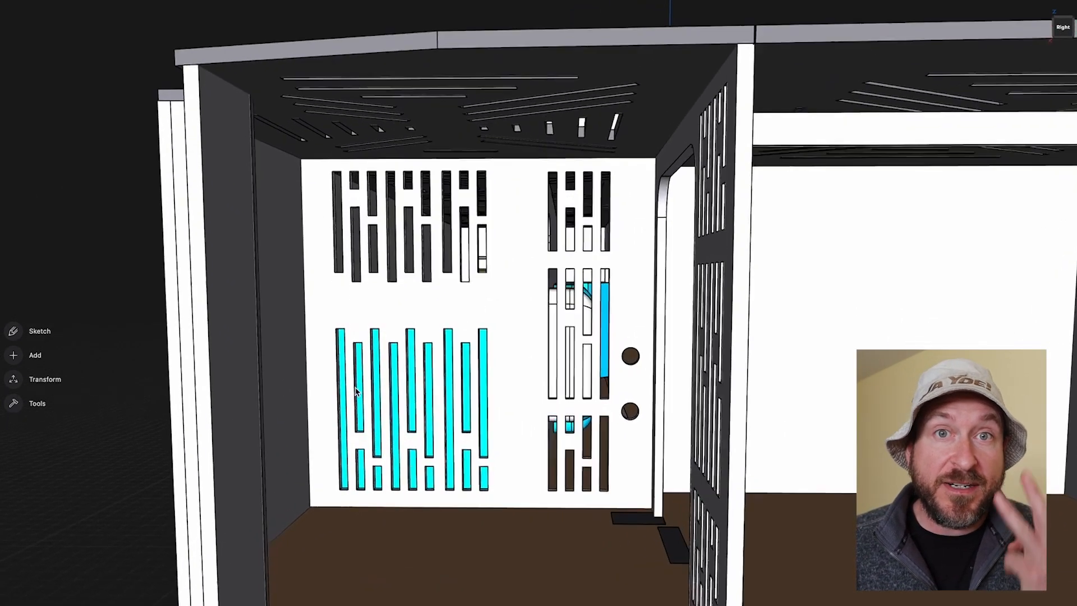
scroll(337, 337, up, 3)
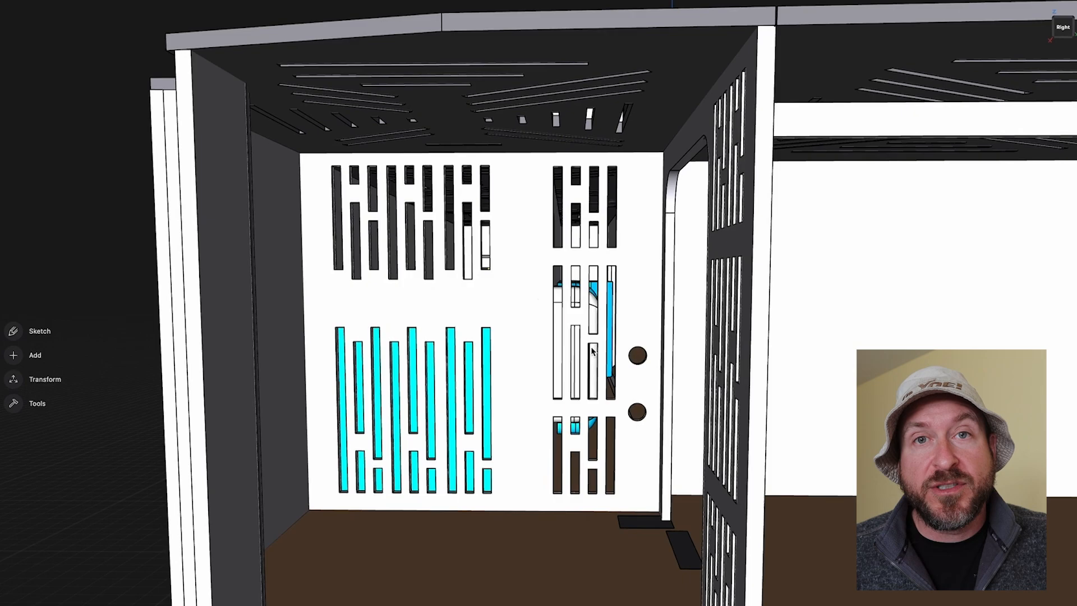
scroll(611, 339, right, 8)
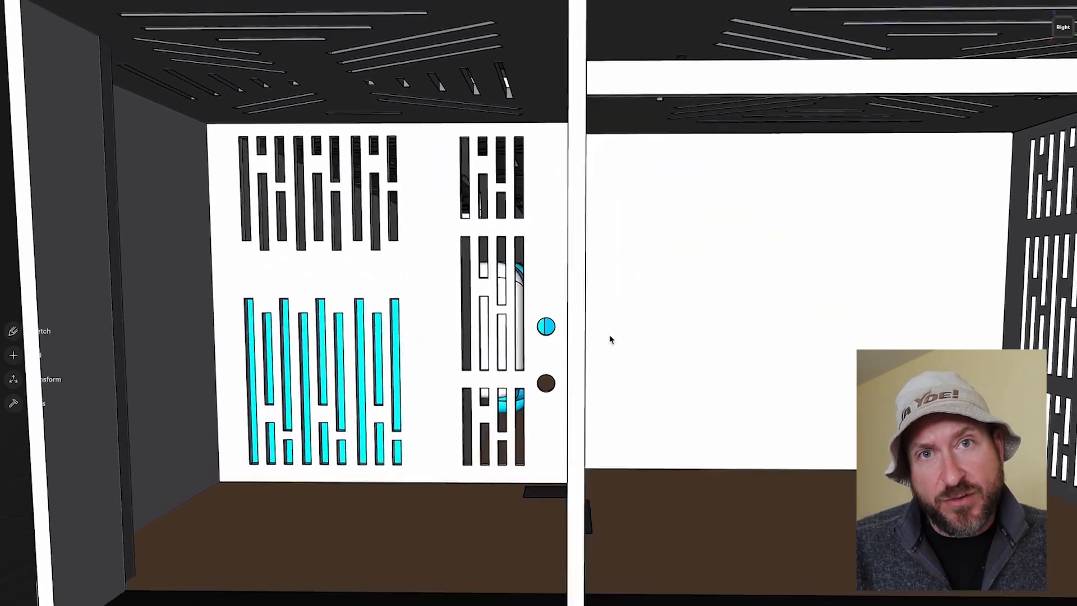
scroll(611, 340, right, 8)
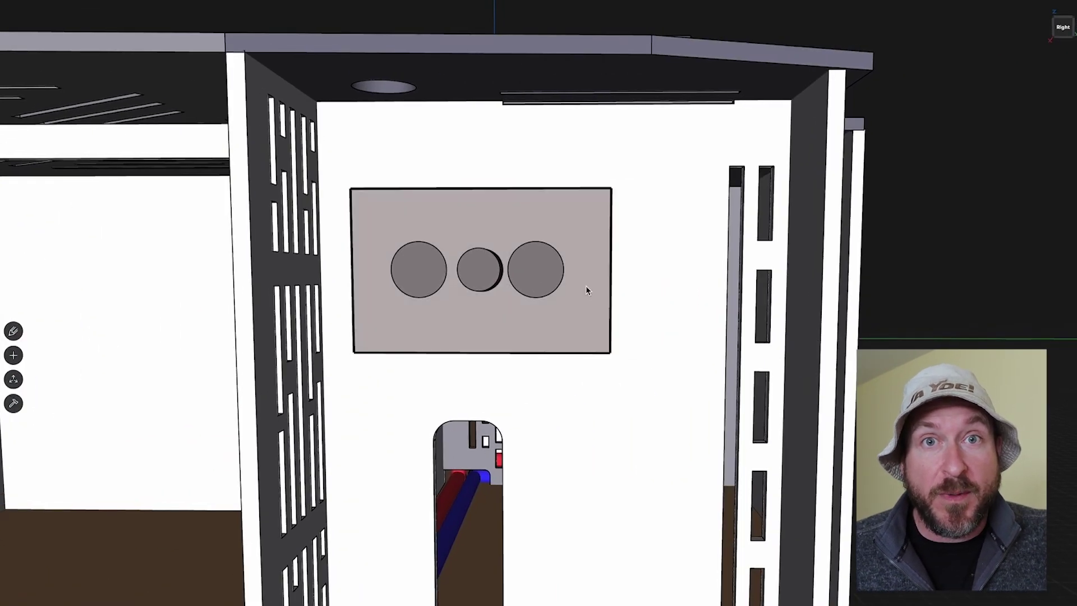
Slide the vented top panel out of the box and inspect the overhead rail.
double_click(587, 285)
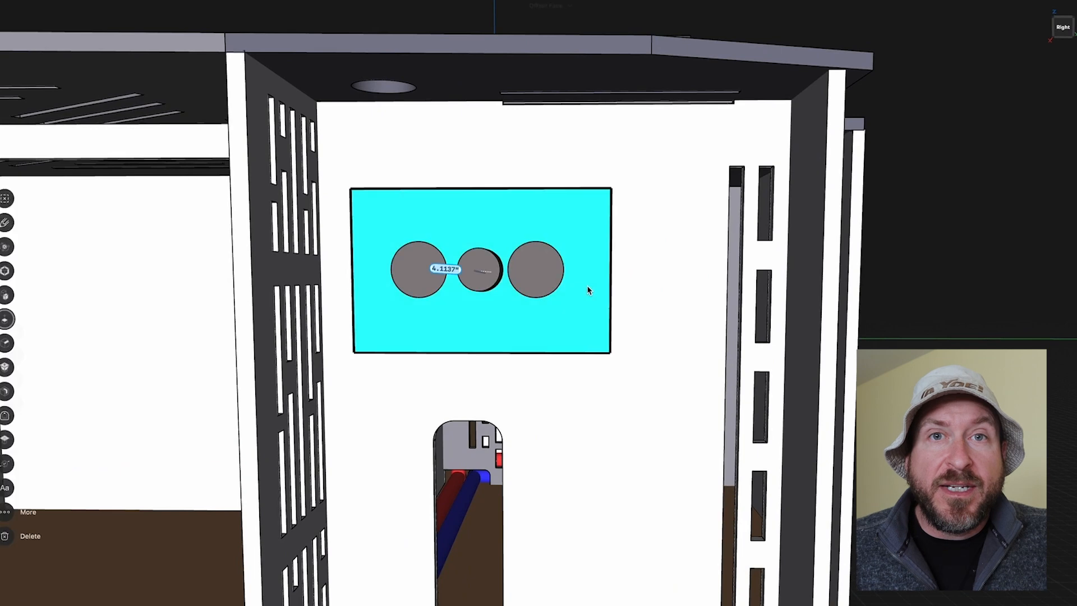
click(541, 388)
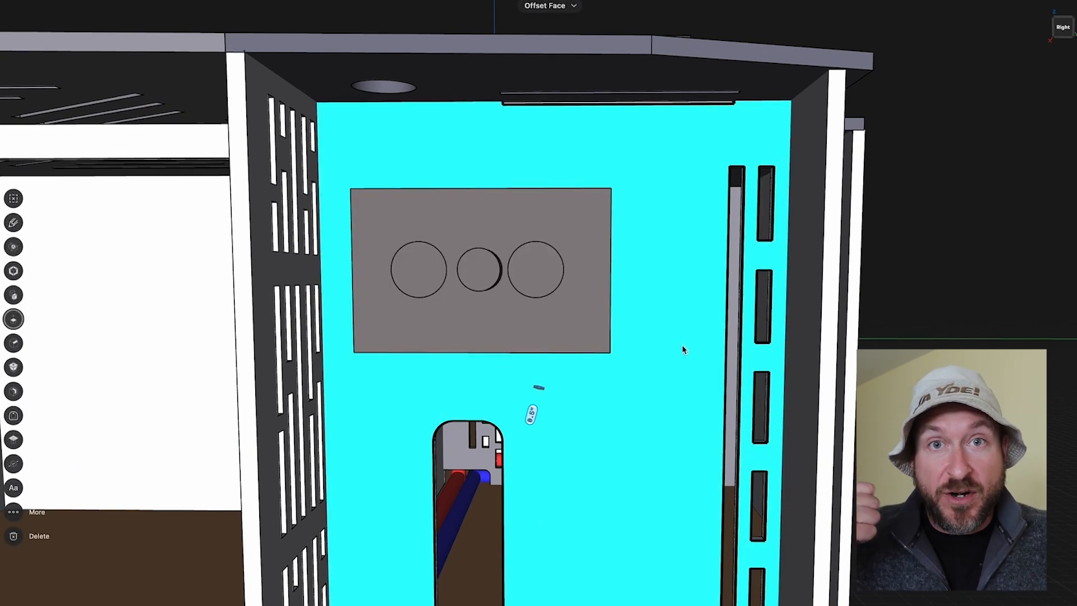
middle_drag(682, 326, 686, 370)
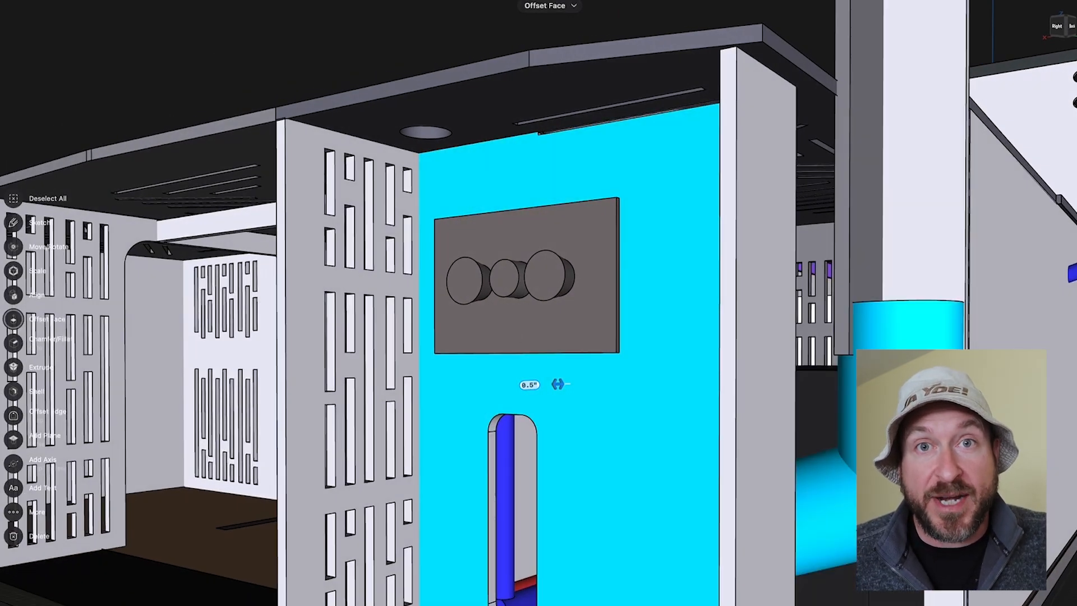
mouse_move(539, 337)
middle_down()
mouse_move(581, 287)
mouse_move(589, 257)
middle_up()
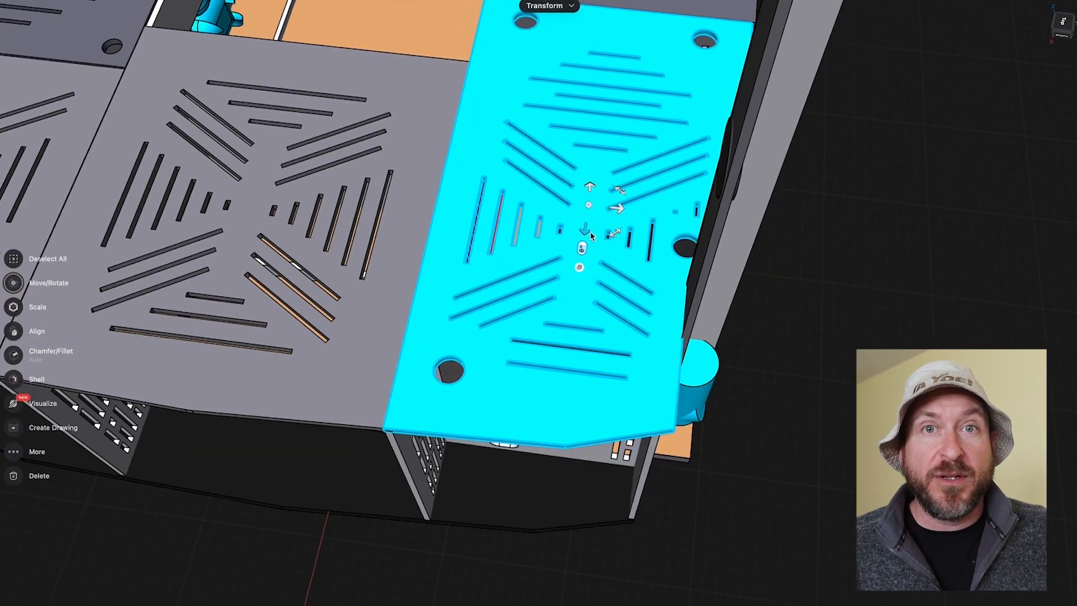
drag(588, 244, 968, 268)
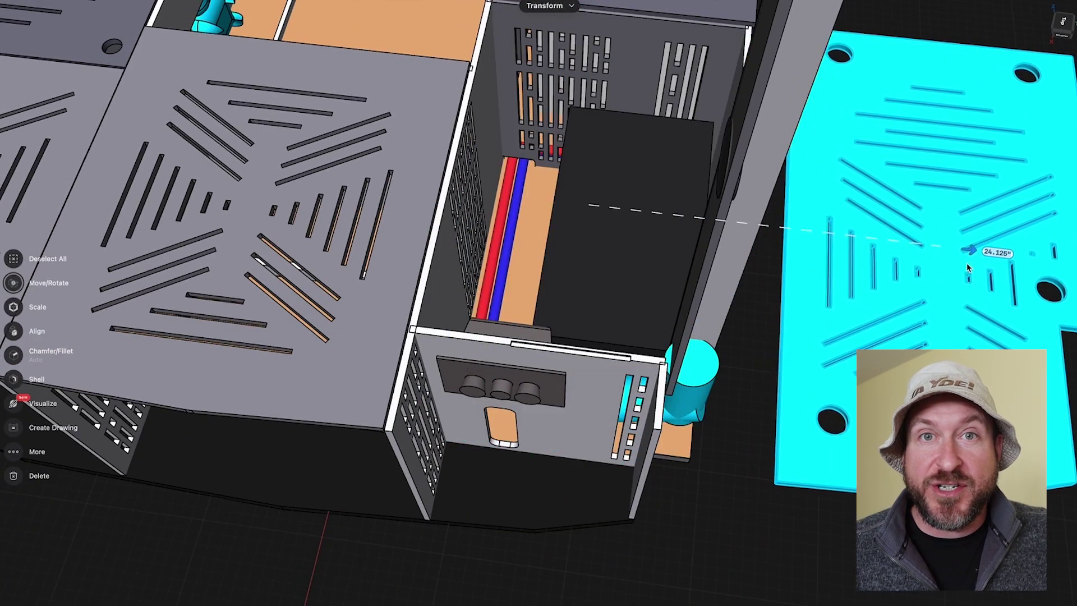
click(733, 268)
middle_drag(733, 278, 523, 244)
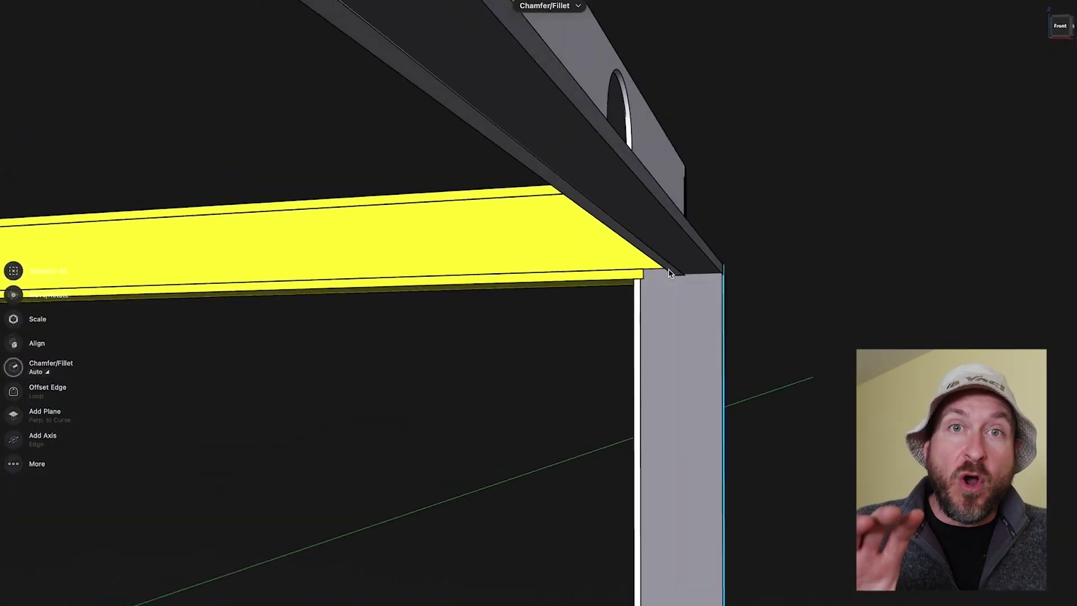
mouse_move(671, 273)
middle_down()
mouse_move(590, 160)
mouse_move(670, 271)
mouse_move(415, 330)
middle_up()
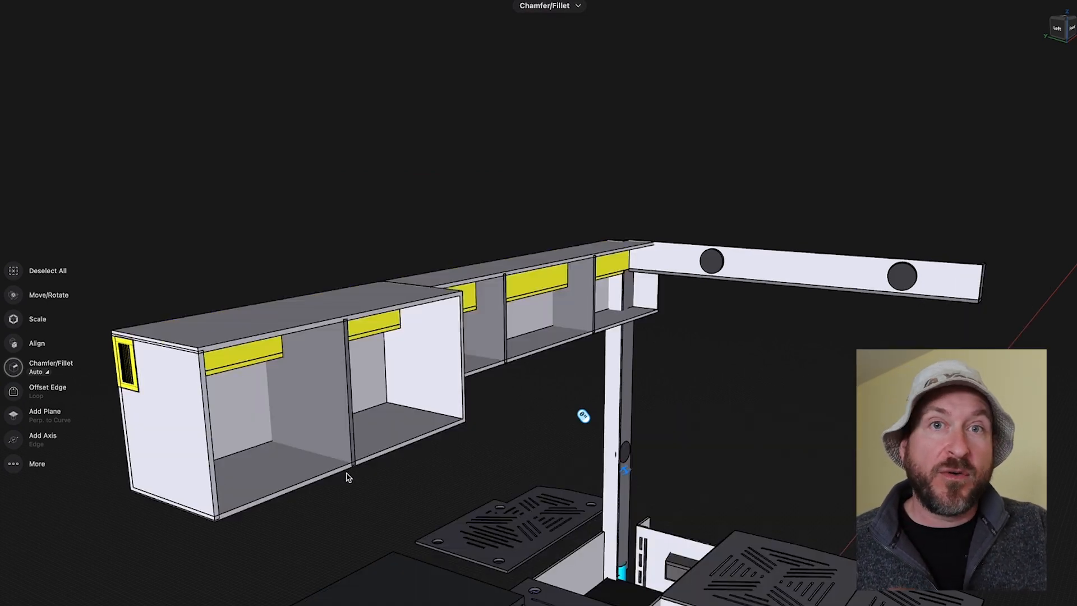
mouse_move(347, 476)
middle_down()
mouse_move(606, 370)
mouse_move(713, 354)
middle_up()
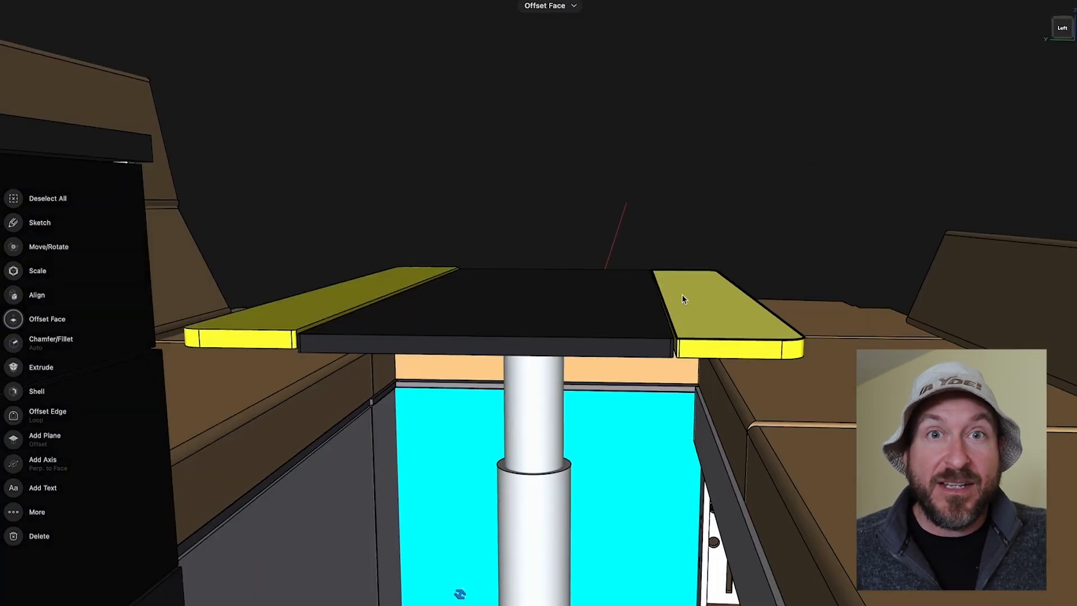
click(683, 298)
click(379, 303)
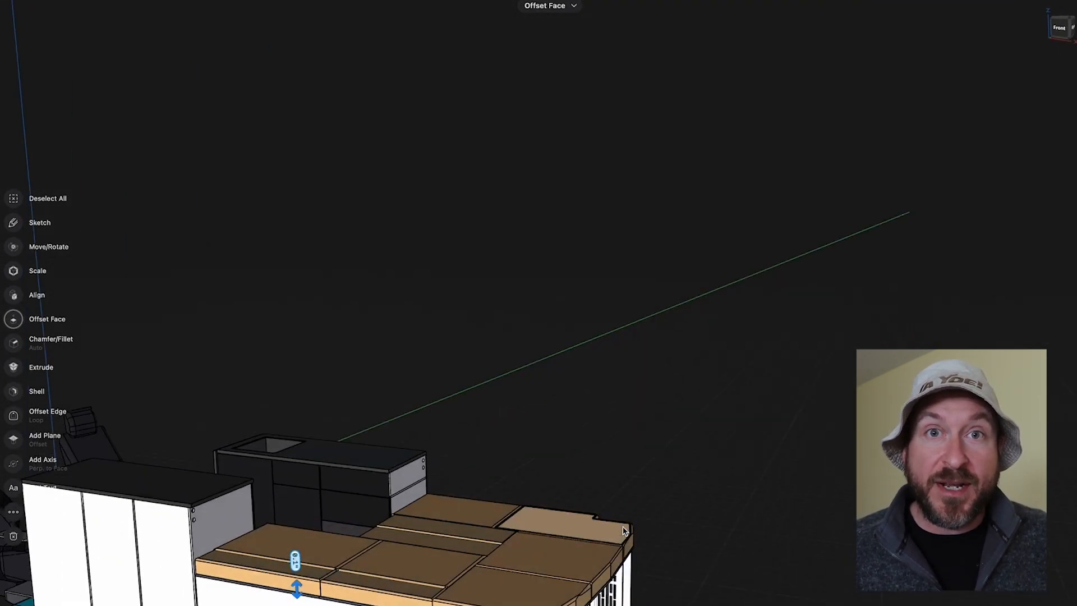
Select the centre seat-back panel's front face and start a sketch on it.
right_drag(625, 531, 624, 531)
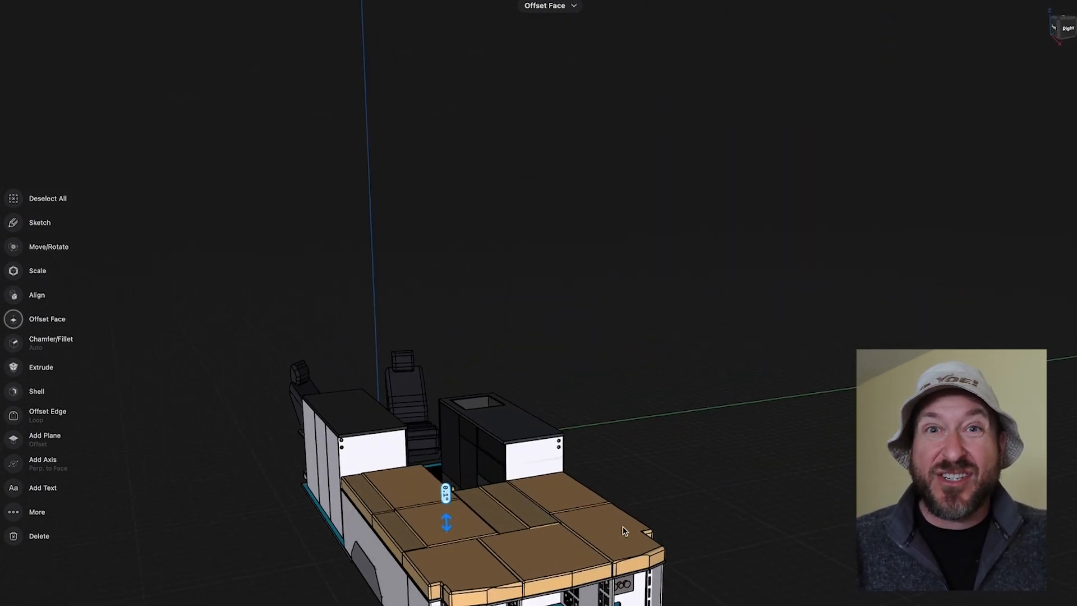
scroll(624, 530, up, 6)
scroll(625, 531, up, 1)
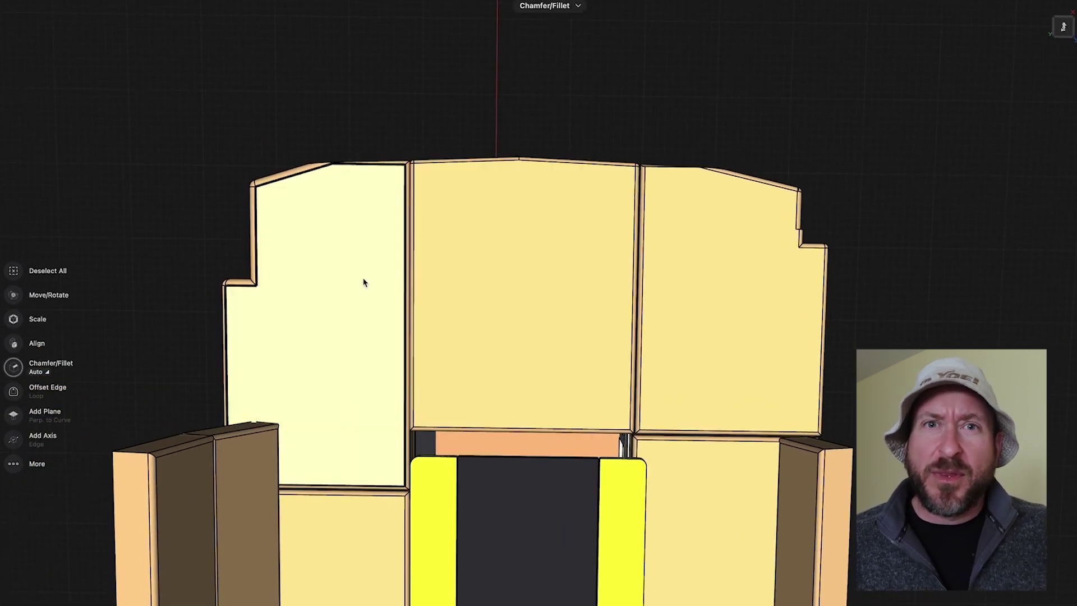
click(363, 282)
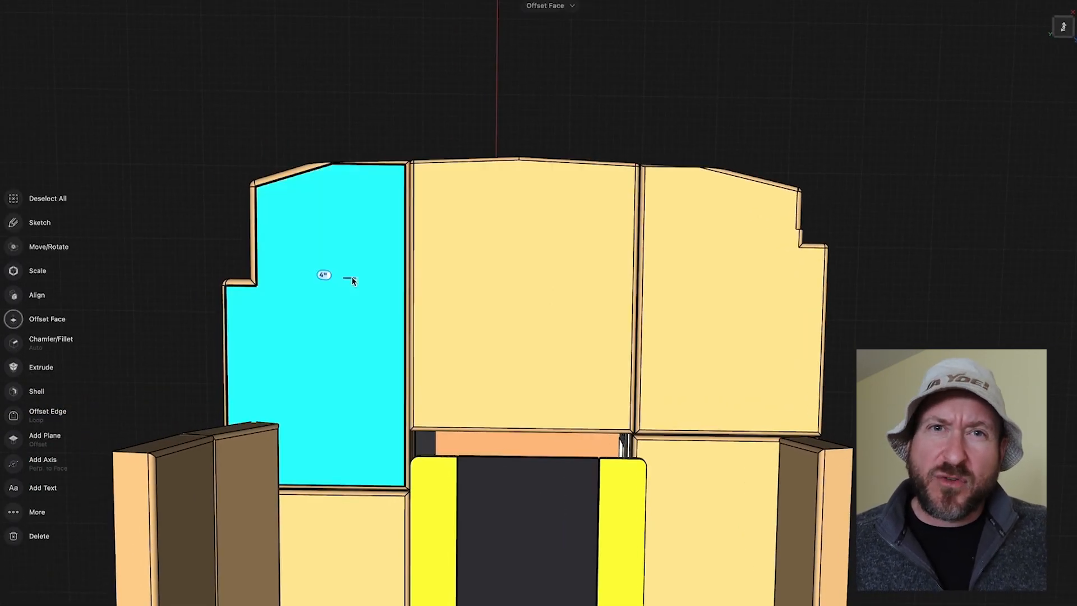
click(529, 285)
click(701, 287)
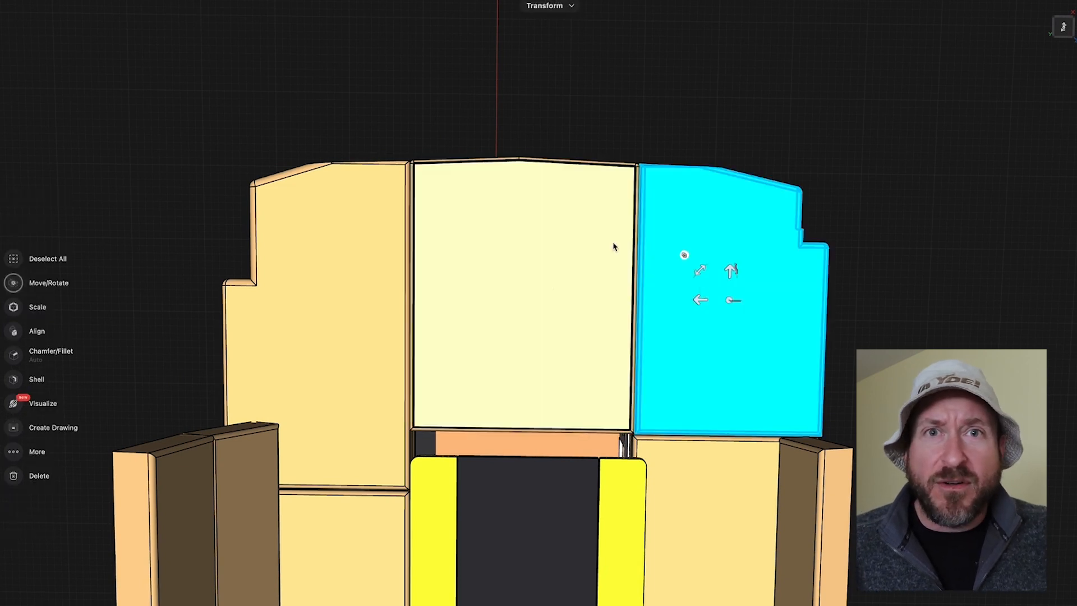
click(130, 201)
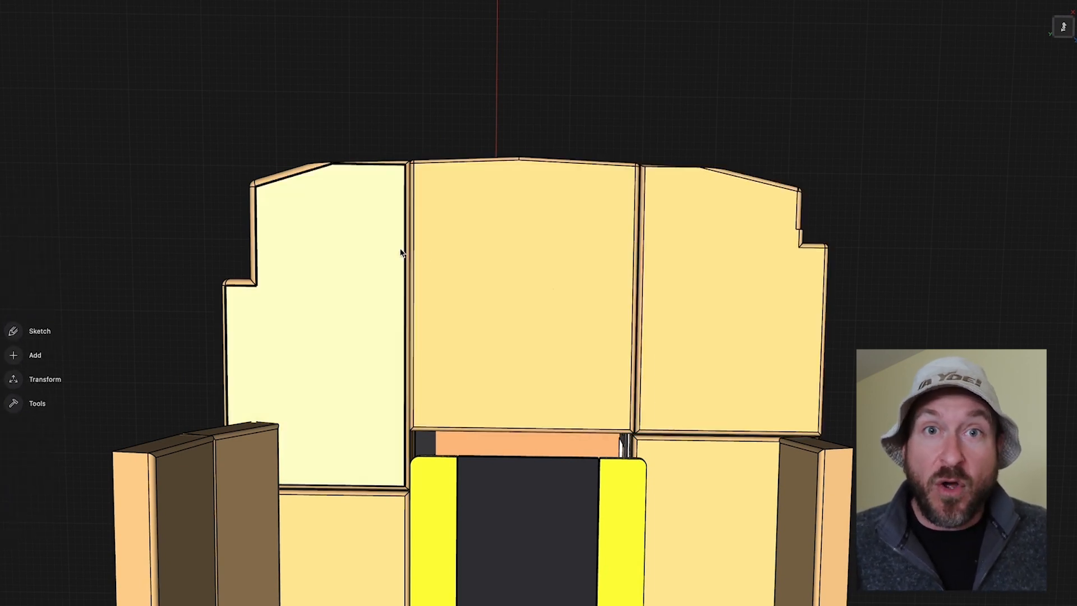
click(481, 241)
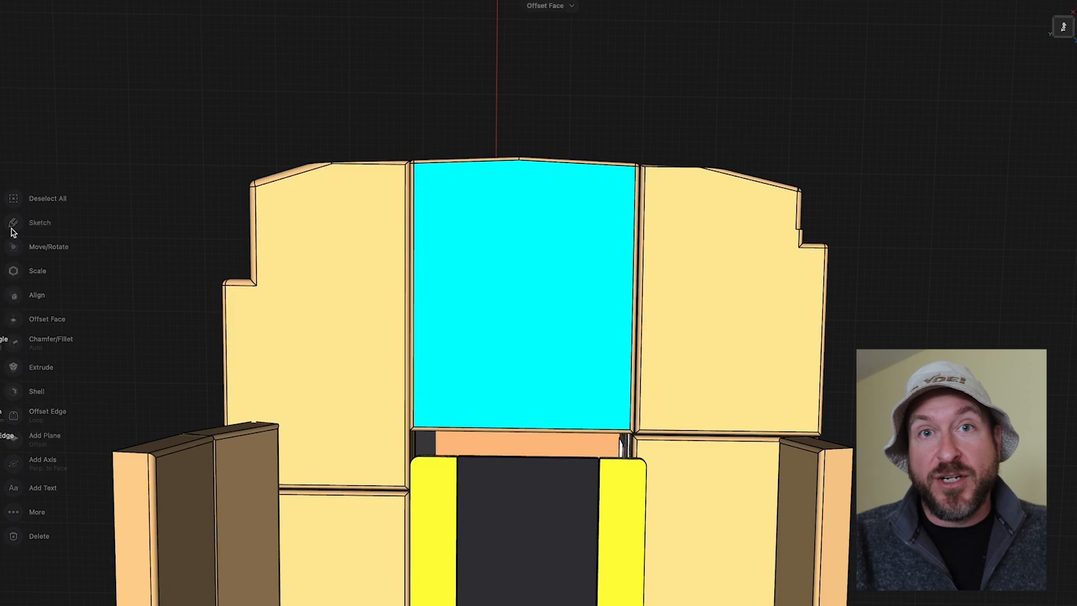
click(34, 222)
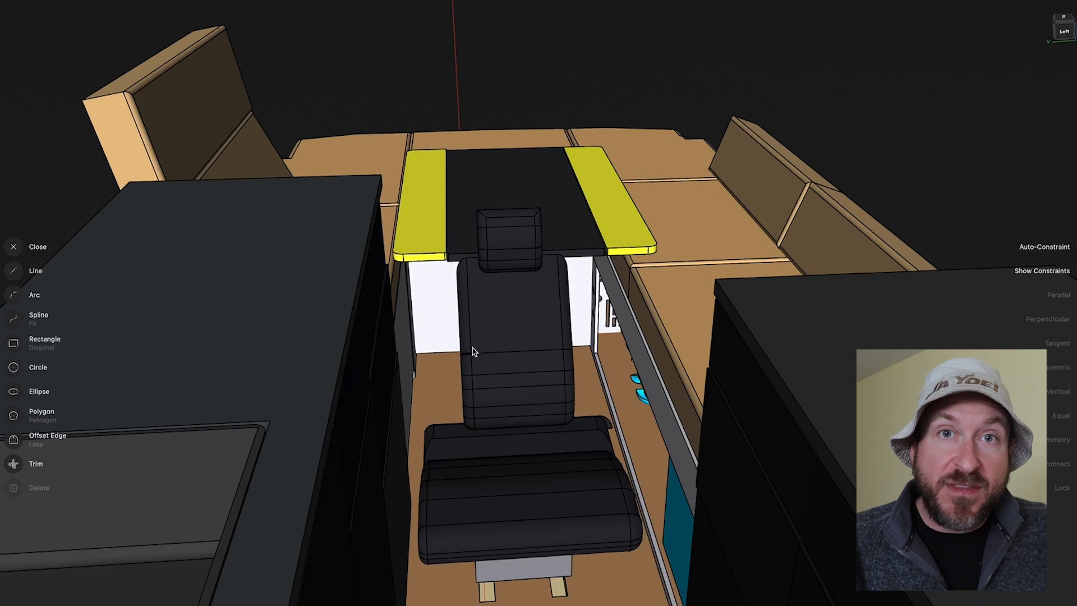
Rotate the car seat back and cushion -180° to face forward.
click(472, 352)
click(517, 481)
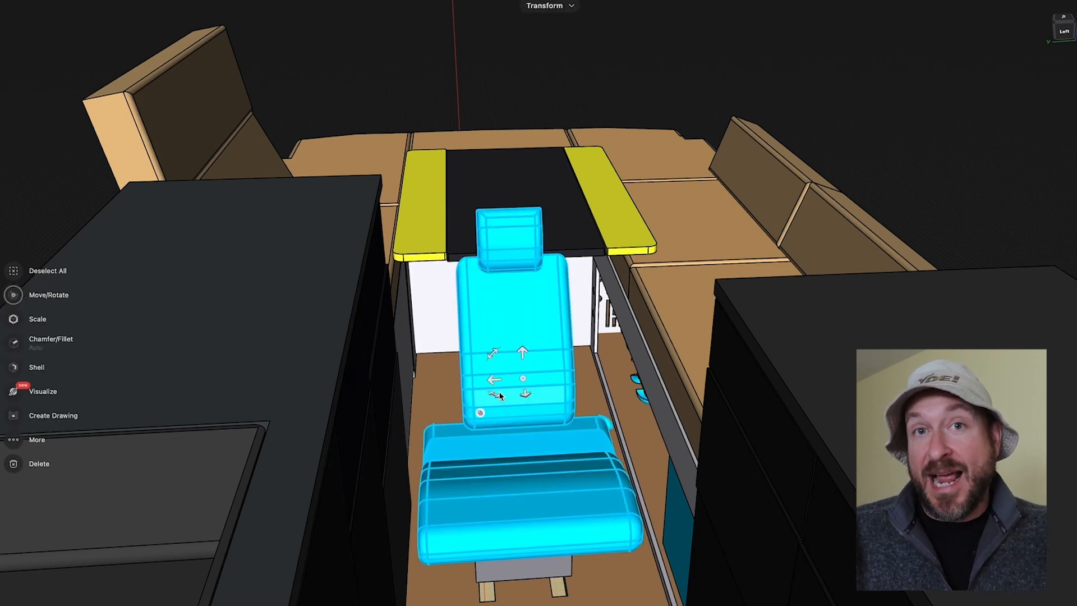
mouse_move(499, 394)
mouse_down()
mouse_move(590, 358)
mouse_move(484, 406)
mouse_up()
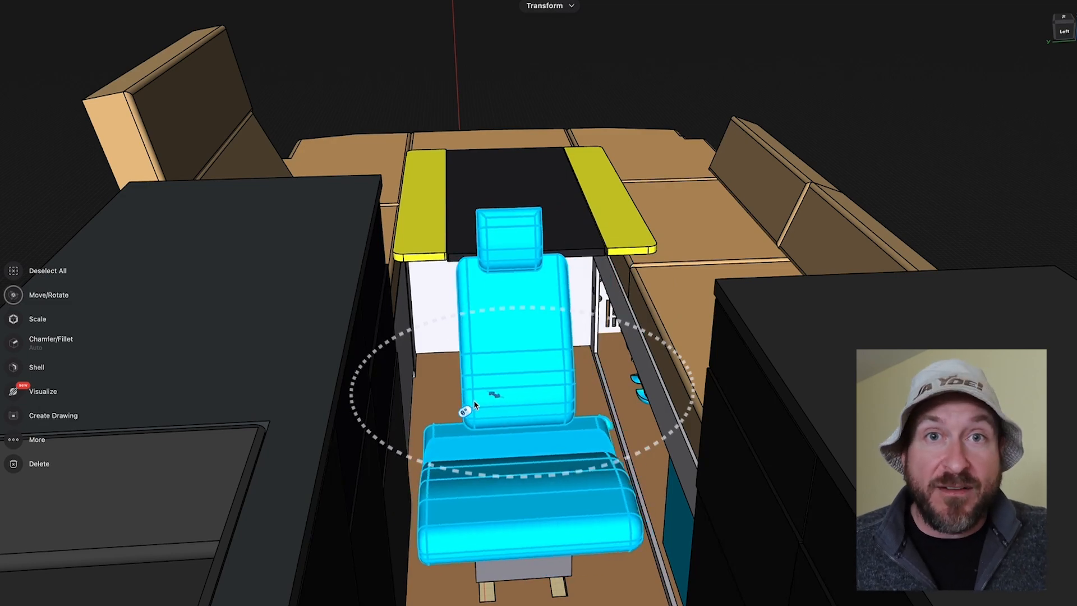
right_drag(522, 378, 732, 291)
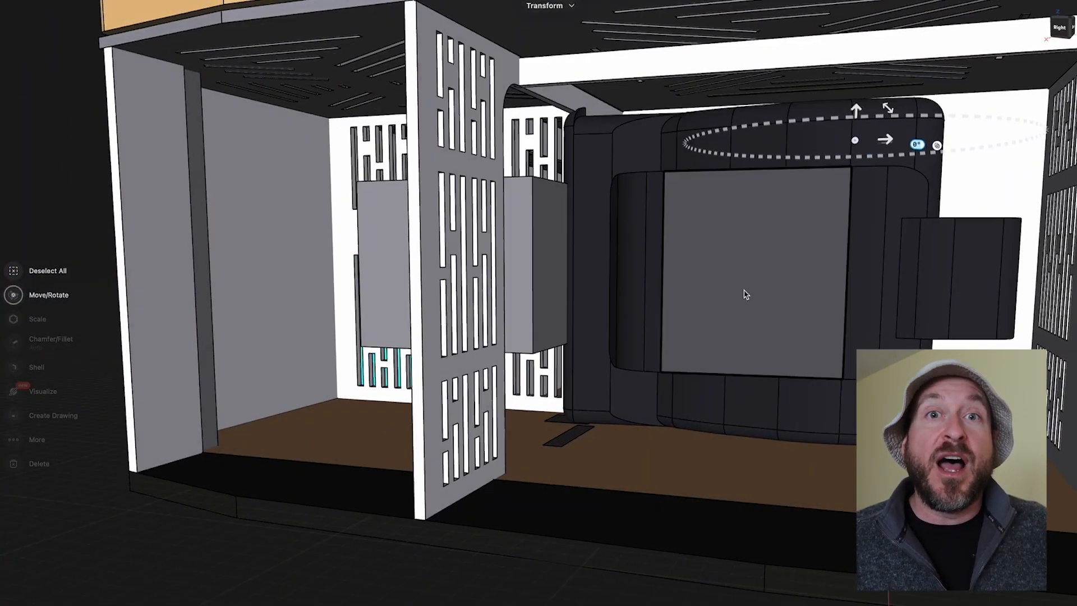
Pull the seat bodies and grey box 33.625" out of the cabinet.
click(741, 291)
click(647, 142)
click(541, 225)
scroll(541, 225, down, 3)
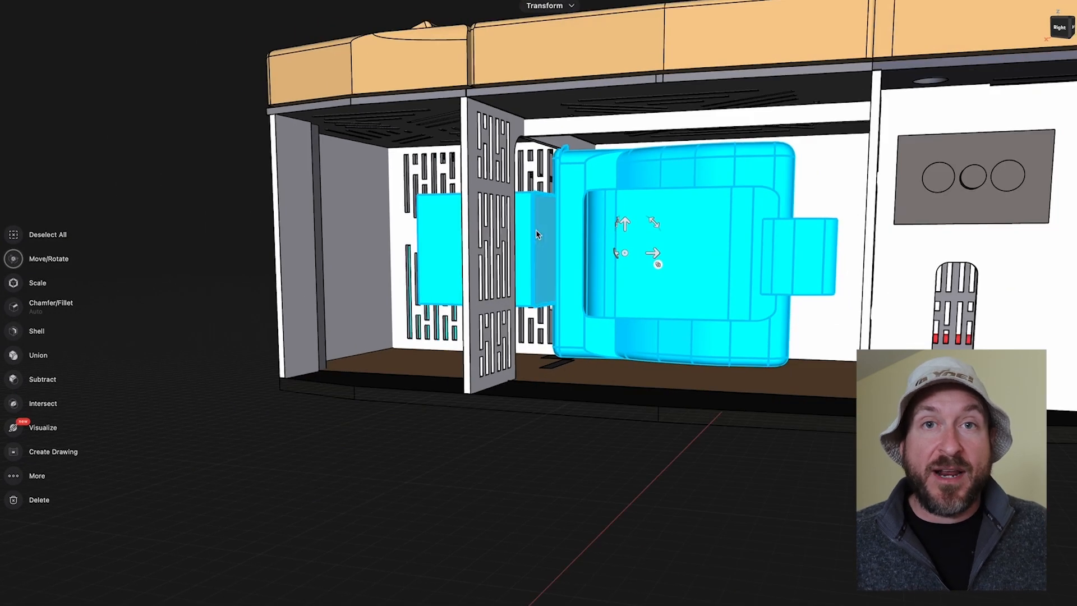
drag(615, 254, 471, 253)
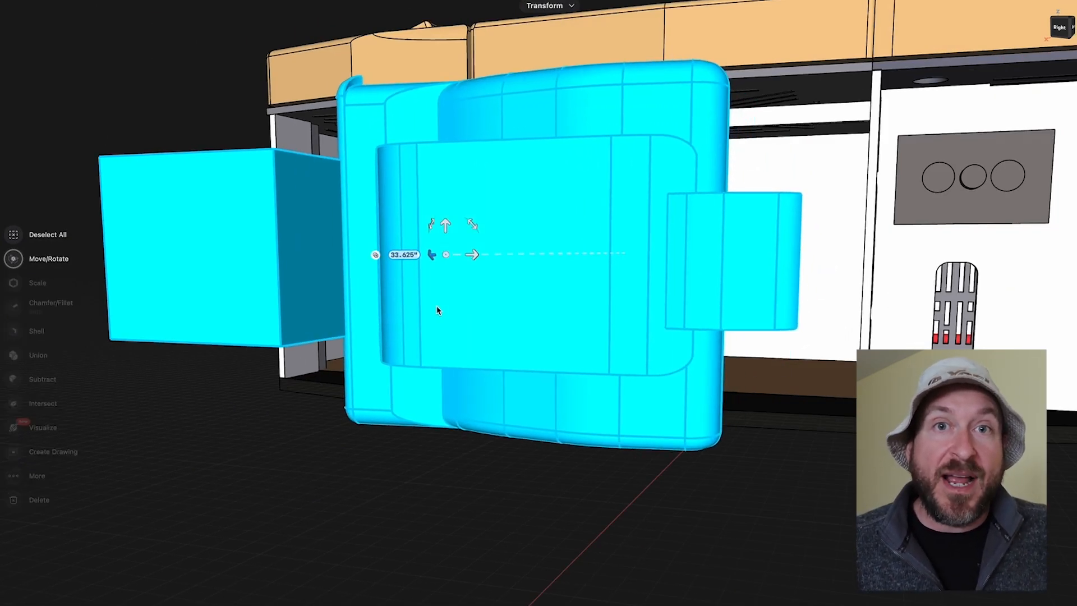
right_drag(472, 278, 436, 308)
scroll(436, 309, down, 4)
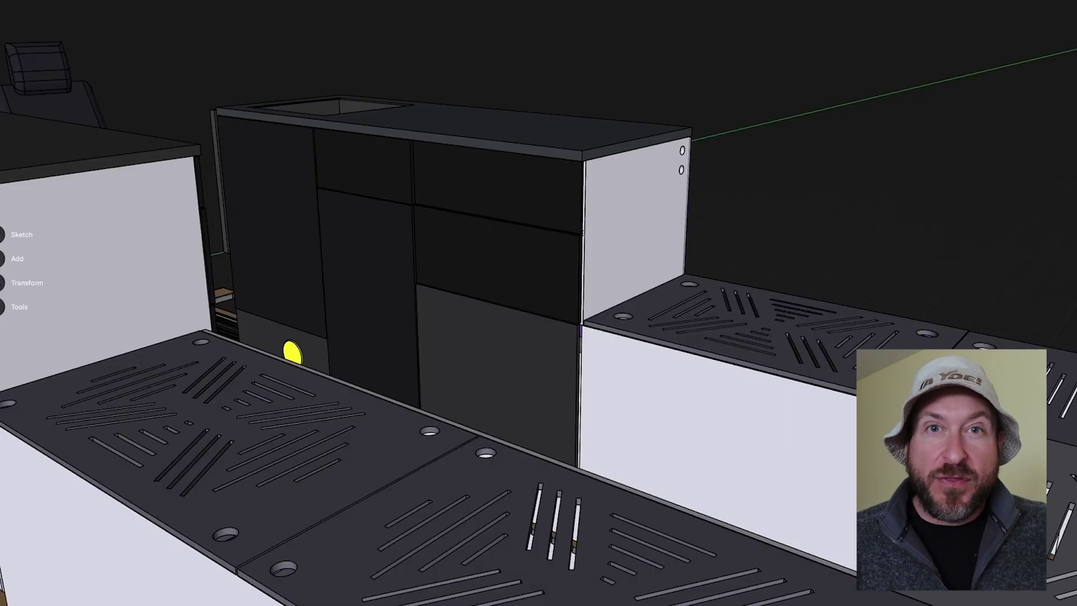
key(Delete)
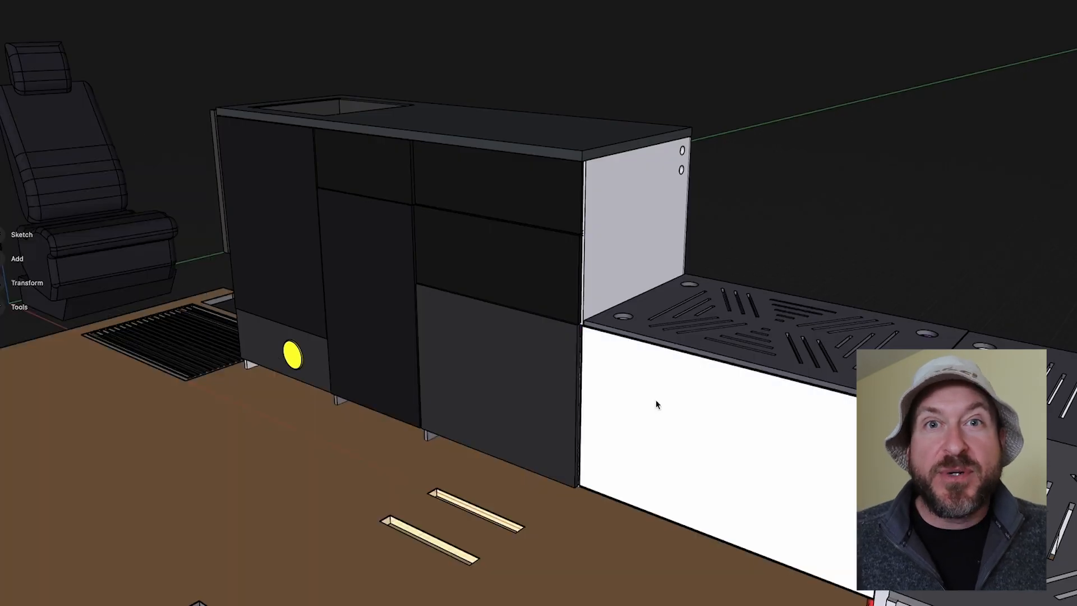
click(701, 336)
drag(766, 332, 935, 223)
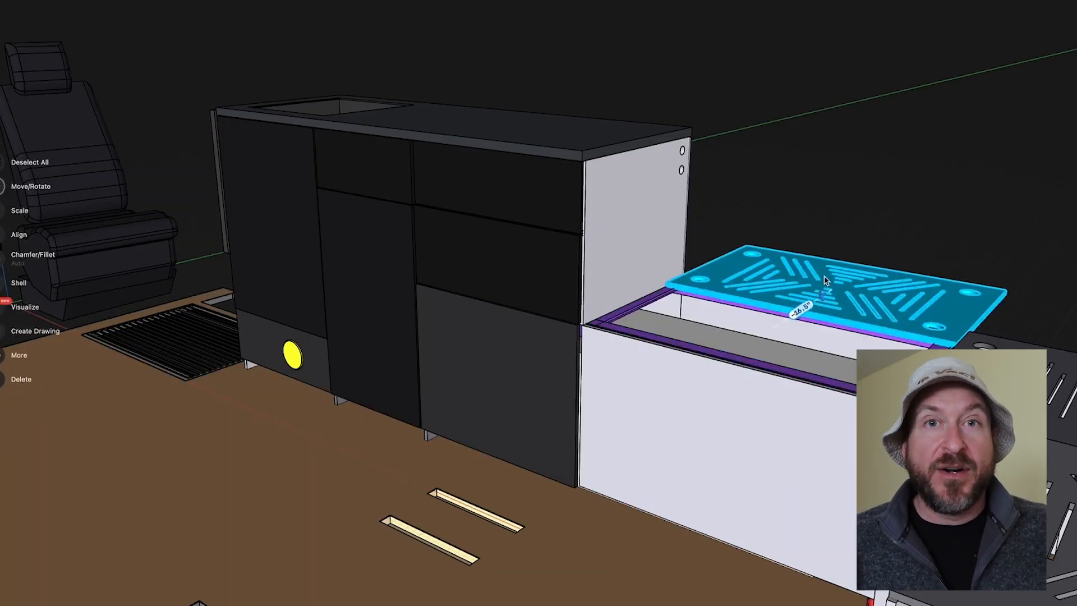
click(723, 449)
drag(720, 406, 731, 83)
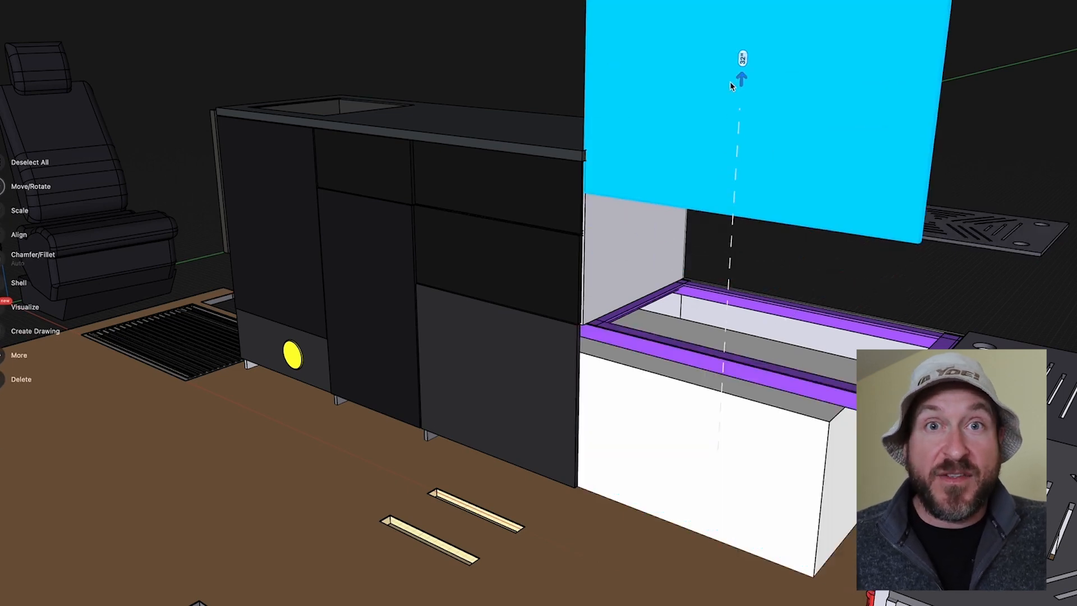
click(494, 374)
drag(493, 337, 494, 51)
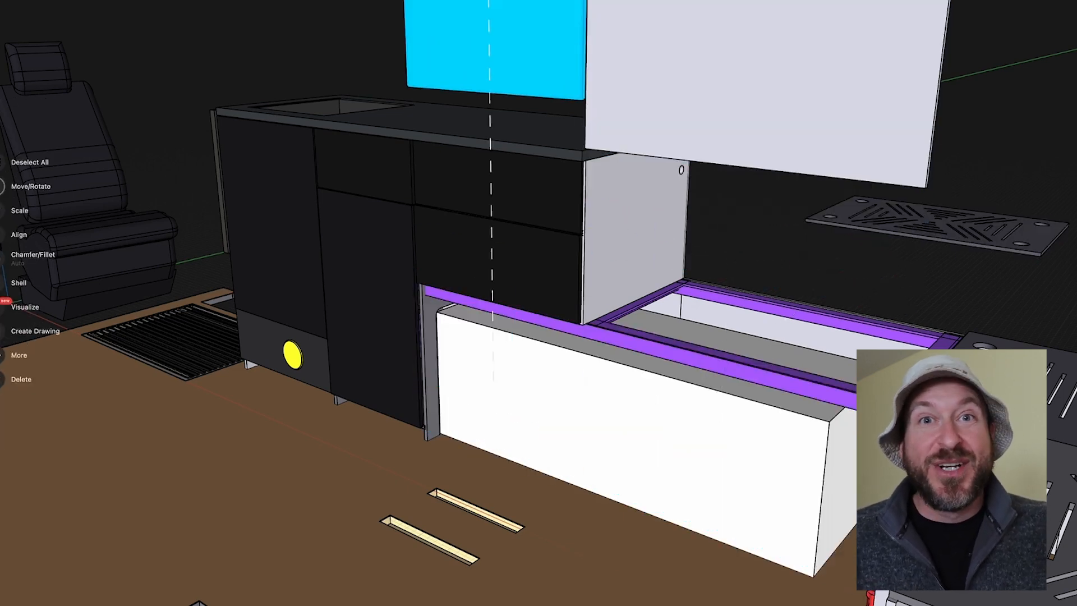
click(584, 333)
mouse_move(584, 333)
middle_down()
mouse_move(618, 336)
mouse_move(671, 305)
middle_up()
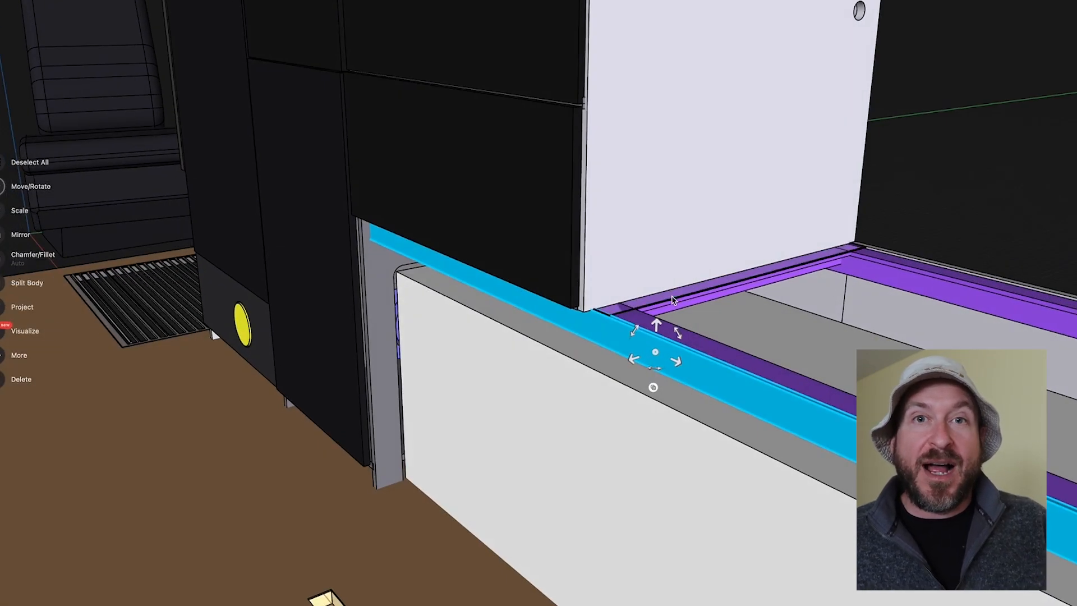
click(722, 303)
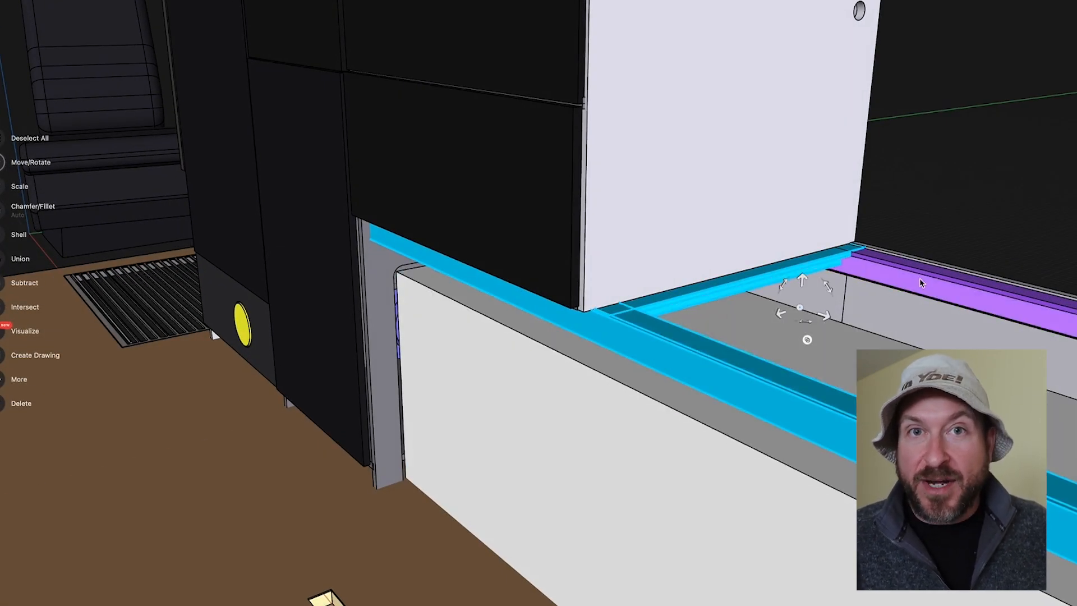
middle_drag(923, 270, 923, 286)
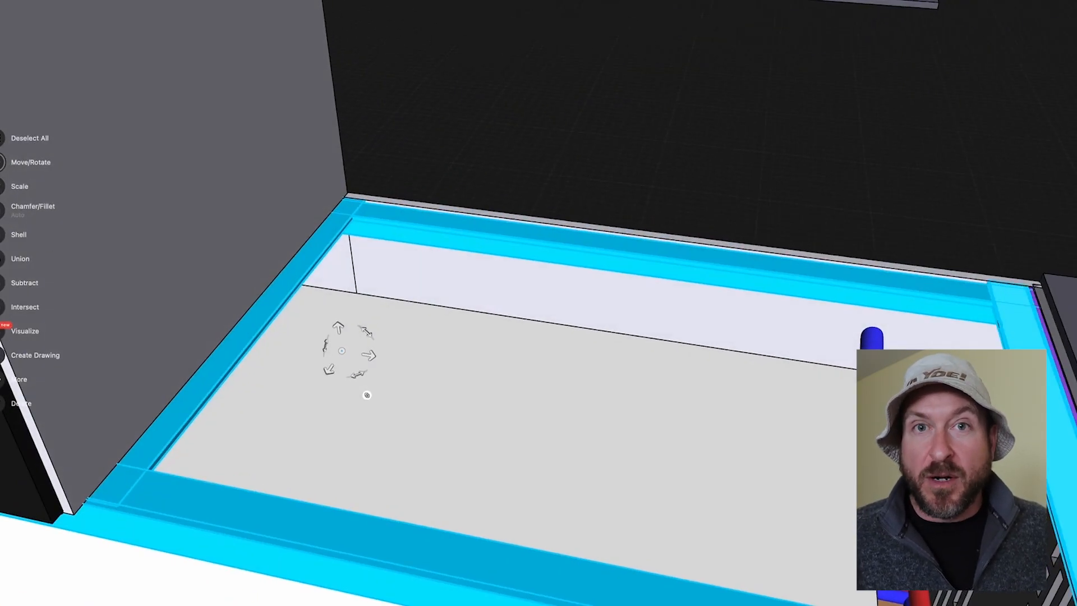
mouse_move(367, 395)
middle_down()
mouse_move(367, 438)
mouse_move(590, 437)
middle_up()
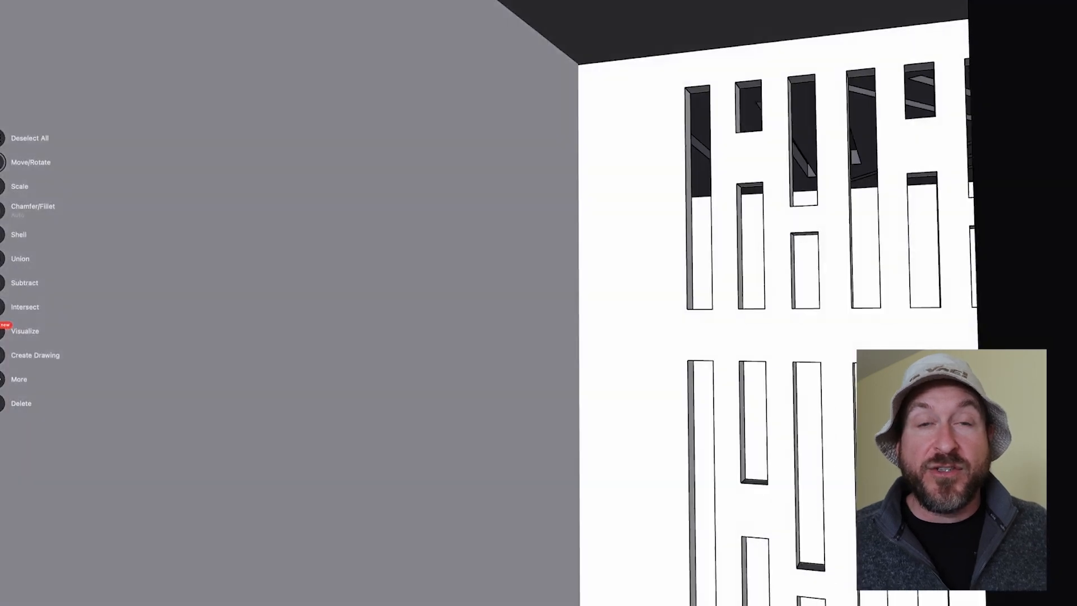
middle_drag(538, 303, 665, 361)
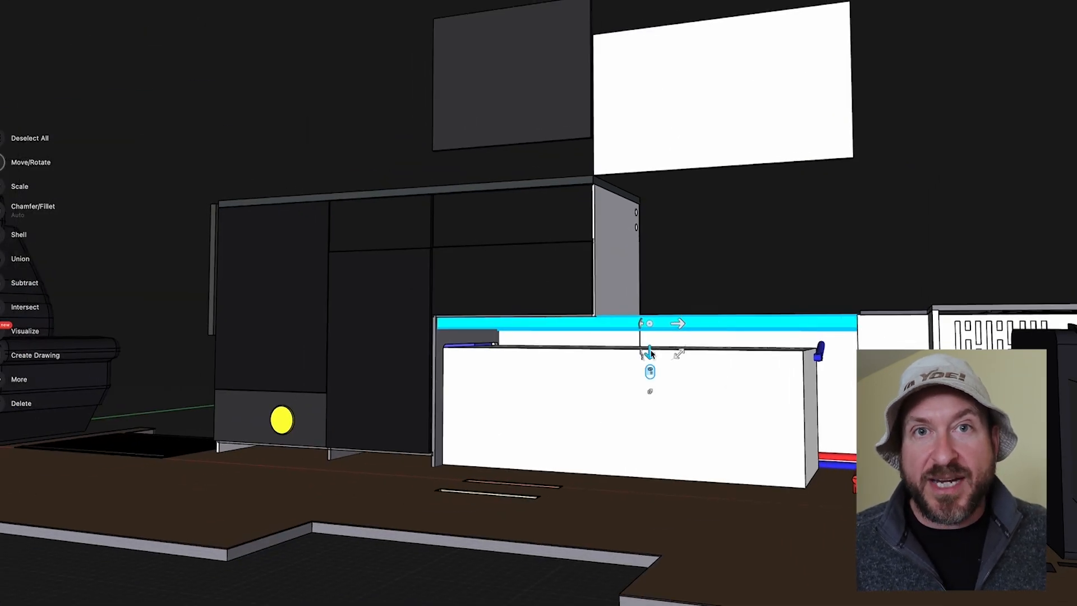
mouse_move(539, 303)
middle_down()
mouse_move(538, 404)
mouse_move(589, 404)
mouse_move(538, 370)
middle_up()
mouse_move(531, 144)
middle_down()
mouse_move(539, 253)
mouse_move(522, 270)
mouse_move(530, 168)
mouse_move(494, 401)
mouse_move(509, 475)
middle_up()
click(531, 162)
scroll(509, 475, down, 5)
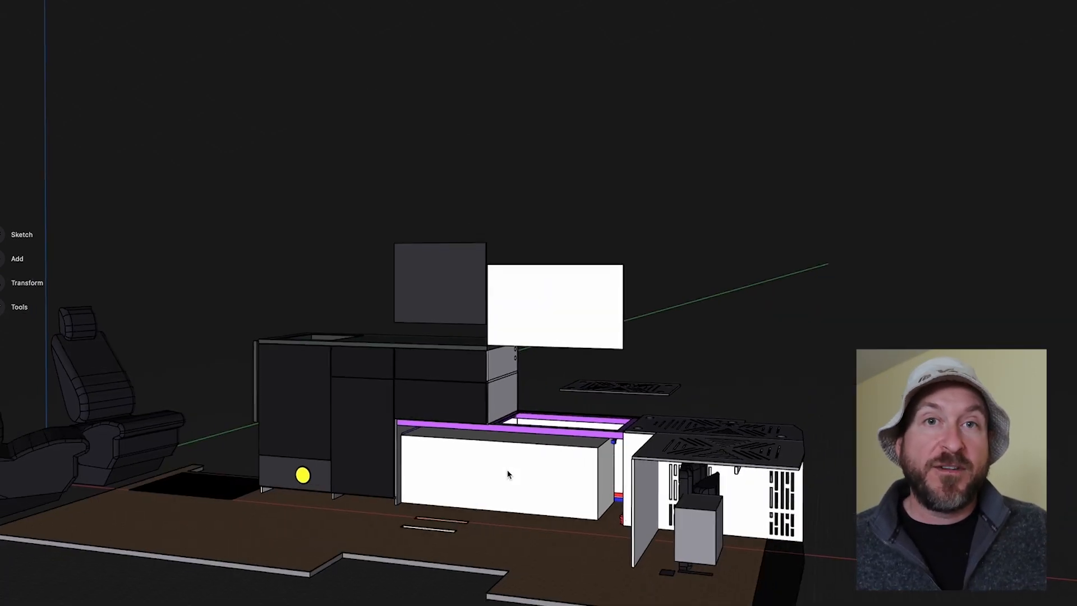
drag(498, 475, 329, 599)
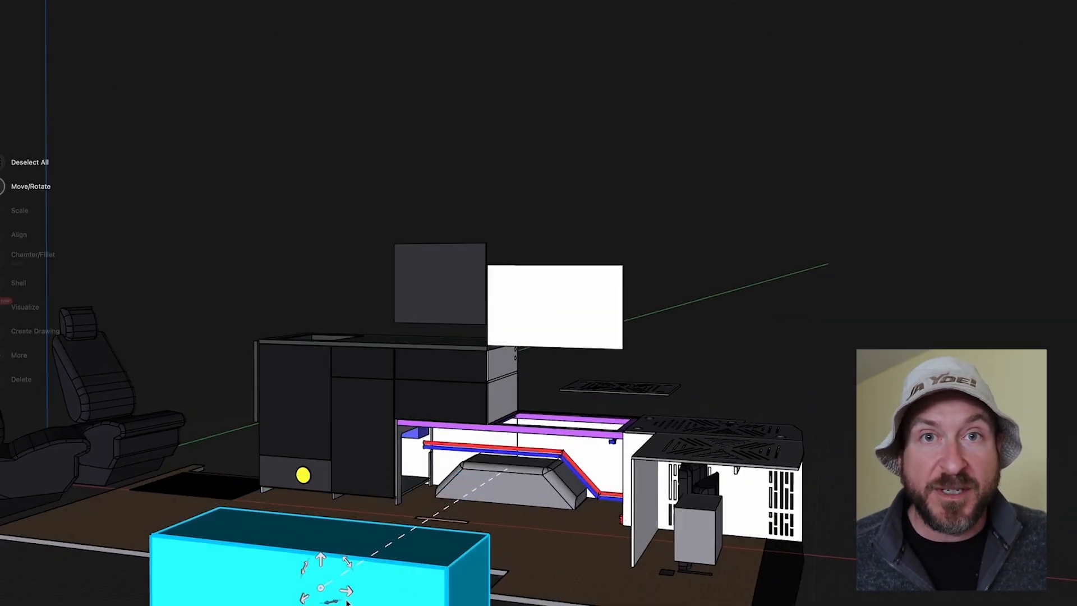
drag(321, 540, 320, 151)
mouse_move(371, 118)
middle_down()
mouse_move(422, 127)
mouse_move(410, 126)
middle_up()
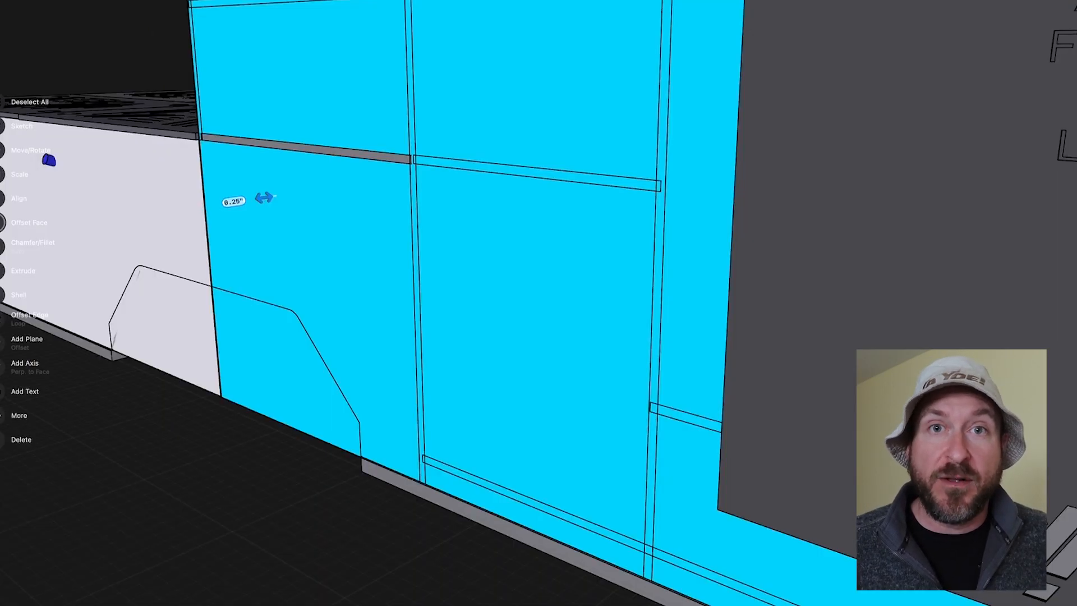
Hide the side panel to expose the pipes and select the left panel and white box faces.
key(Delete)
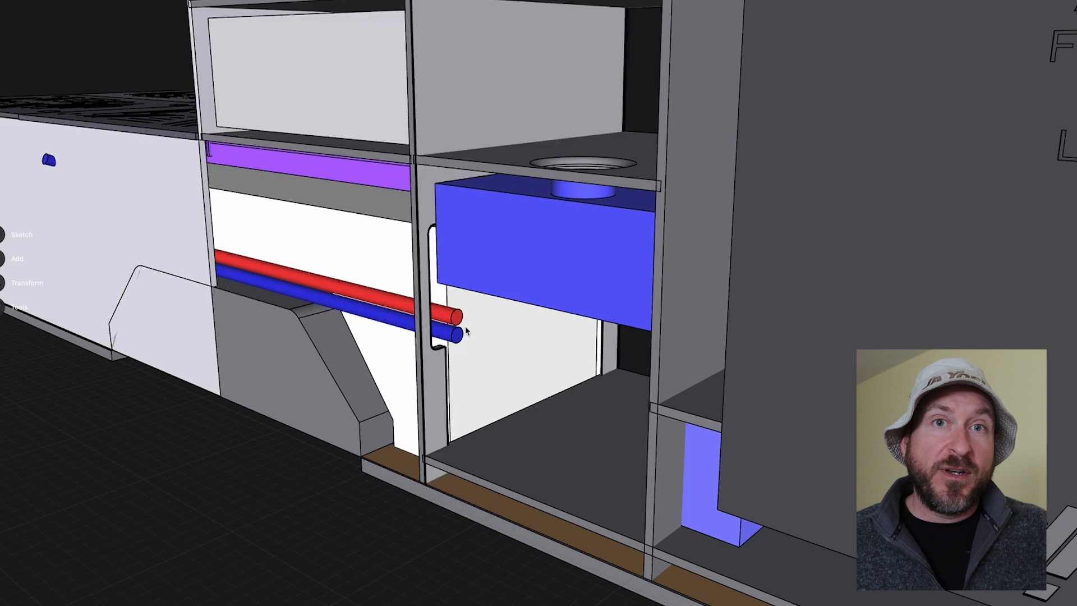
scroll(466, 326, up, 3)
scroll(466, 296, up, 3)
scroll(465, 296, up, 3)
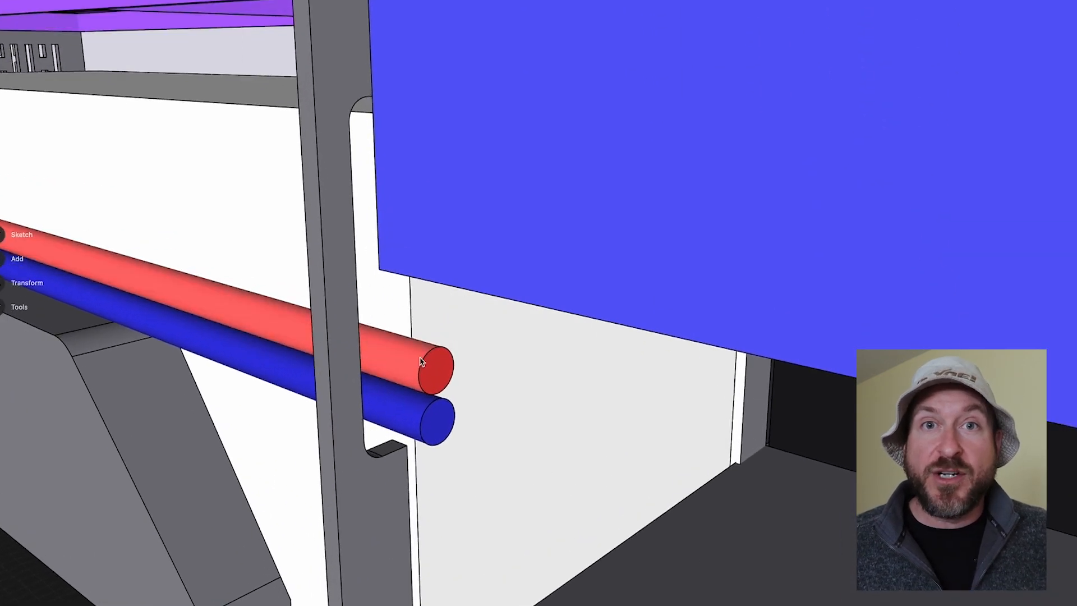
middle_drag(421, 362, 410, 404)
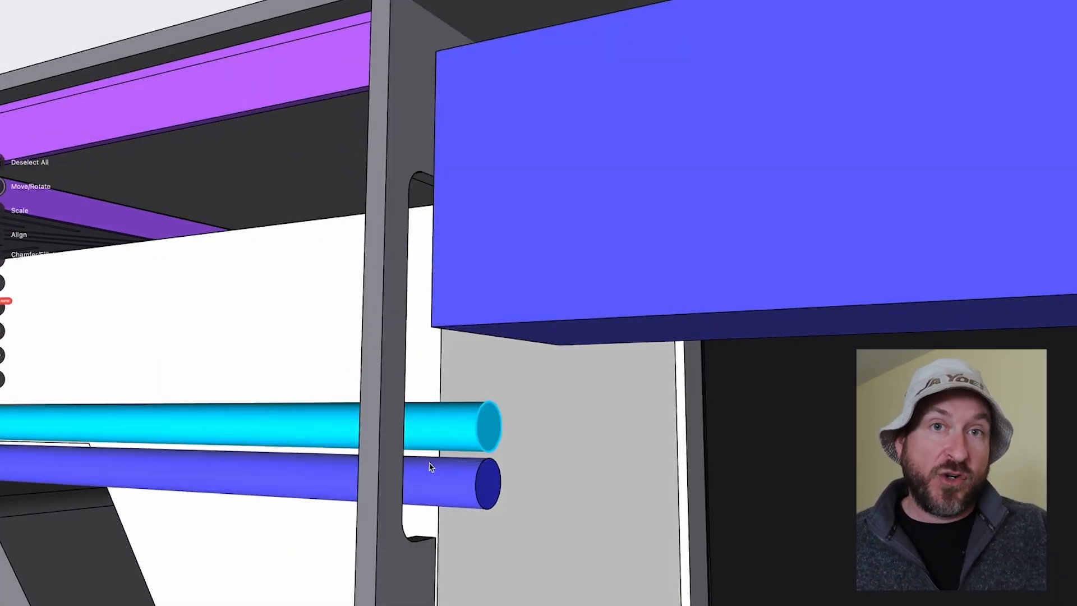
mouse_move(432, 471)
middle_down()
mouse_move(430, 489)
mouse_move(169, 354)
mouse_move(65, 278)
middle_up()
click(65, 278)
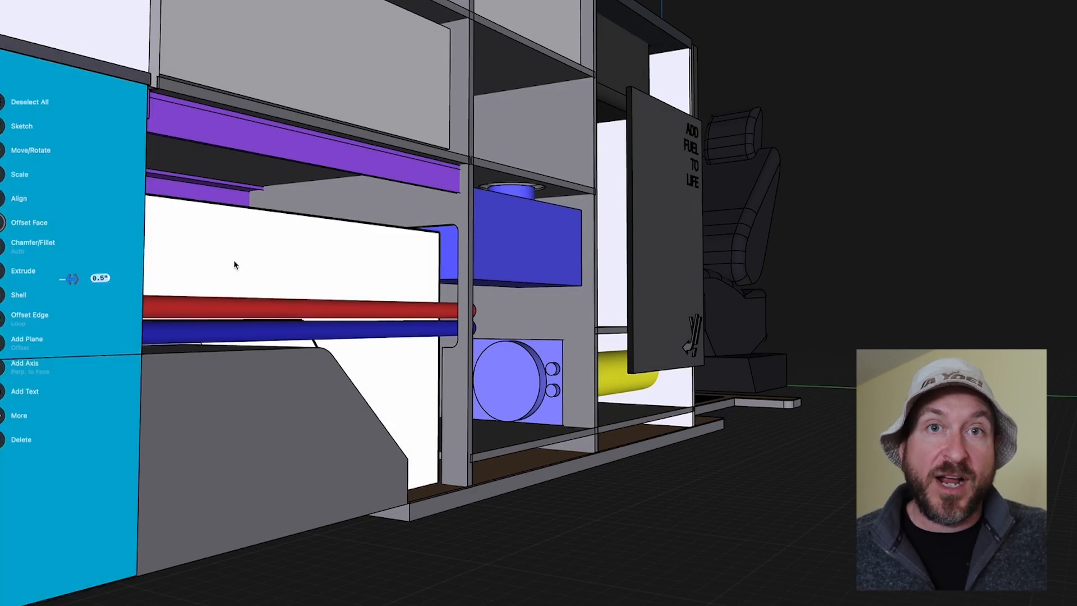
click(268, 254)
scroll(573, 322, down, 5)
Swing the left sink-cabinet door open about -115° about its hinge edge.
middle_drag(573, 322, 657, 330)
scroll(581, 318, up, 5)
click(581, 318)
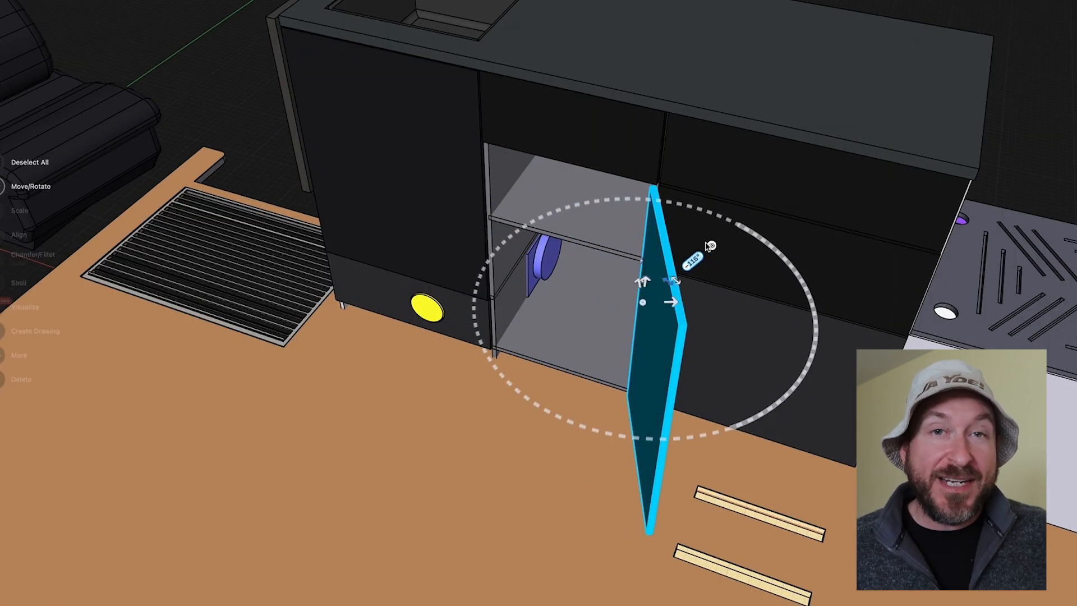
click(455, 214)
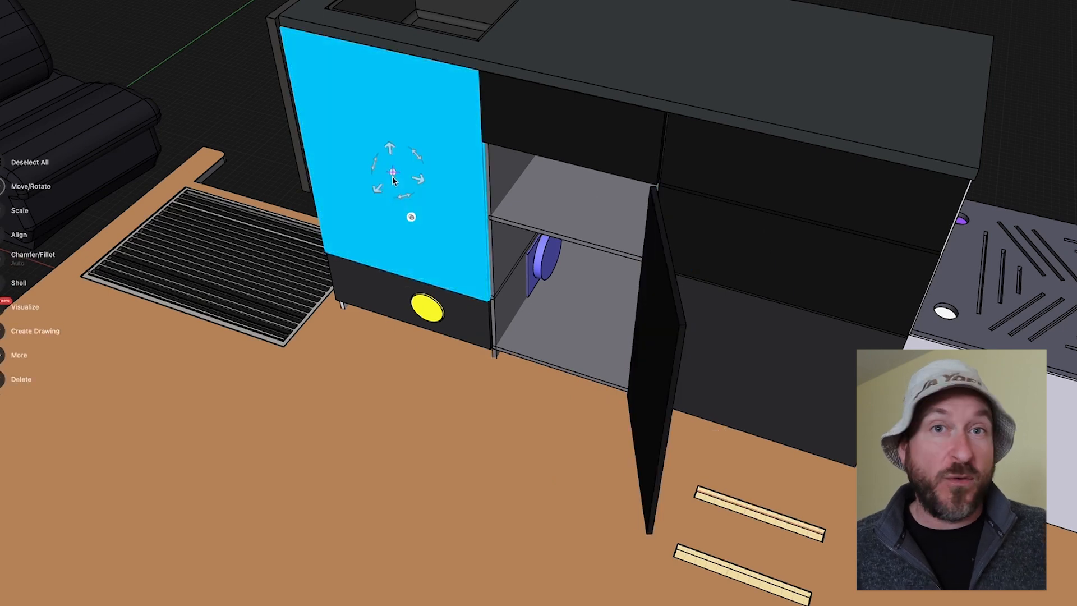
click(309, 156)
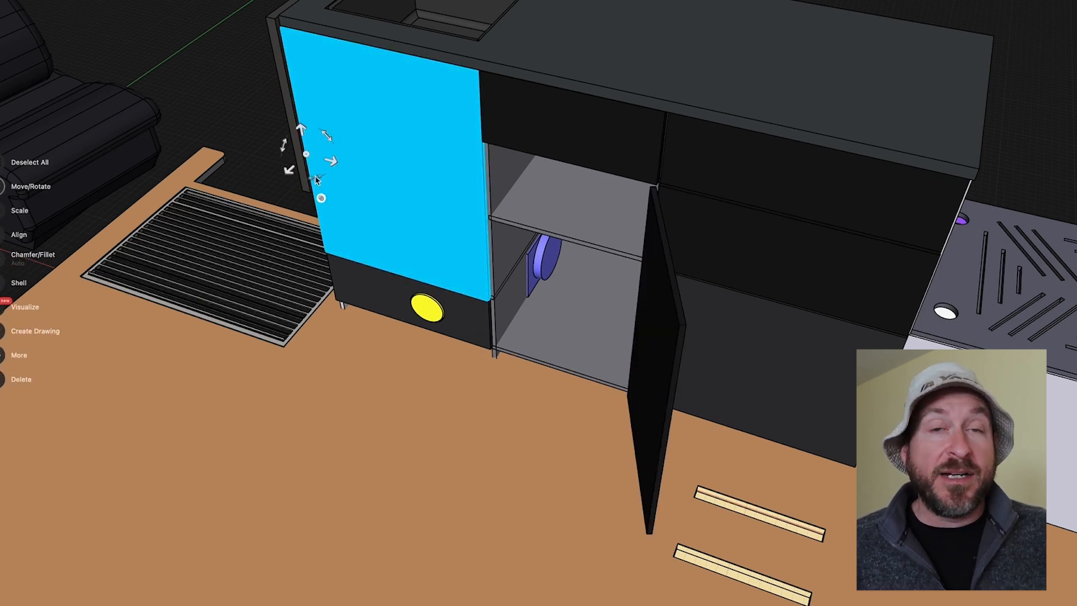
drag(316, 202, 193, 151)
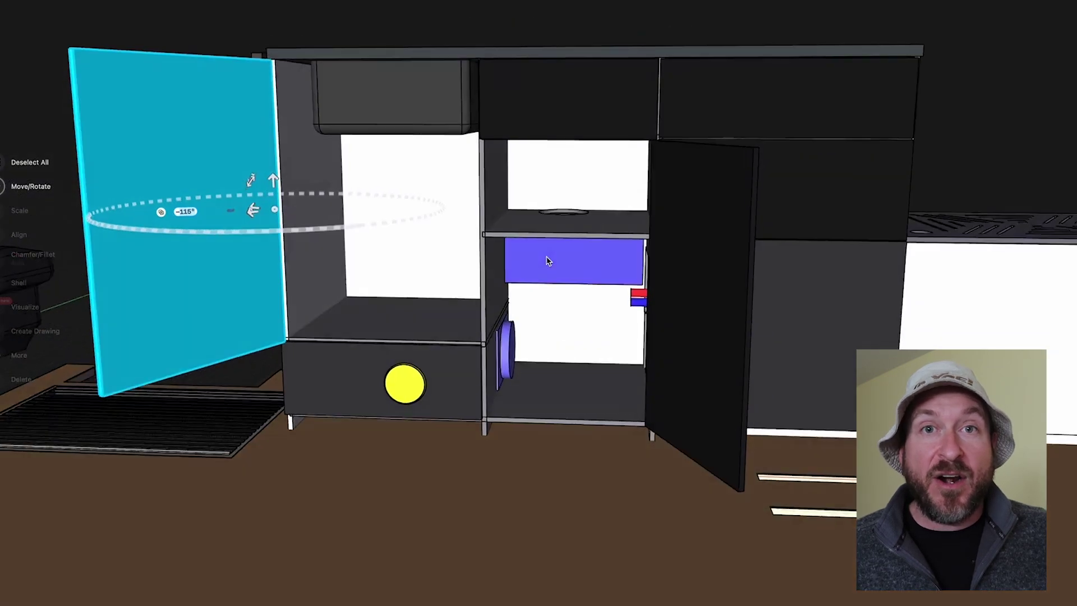
scroll(546, 261, up, 4)
scroll(547, 262, up, 4)
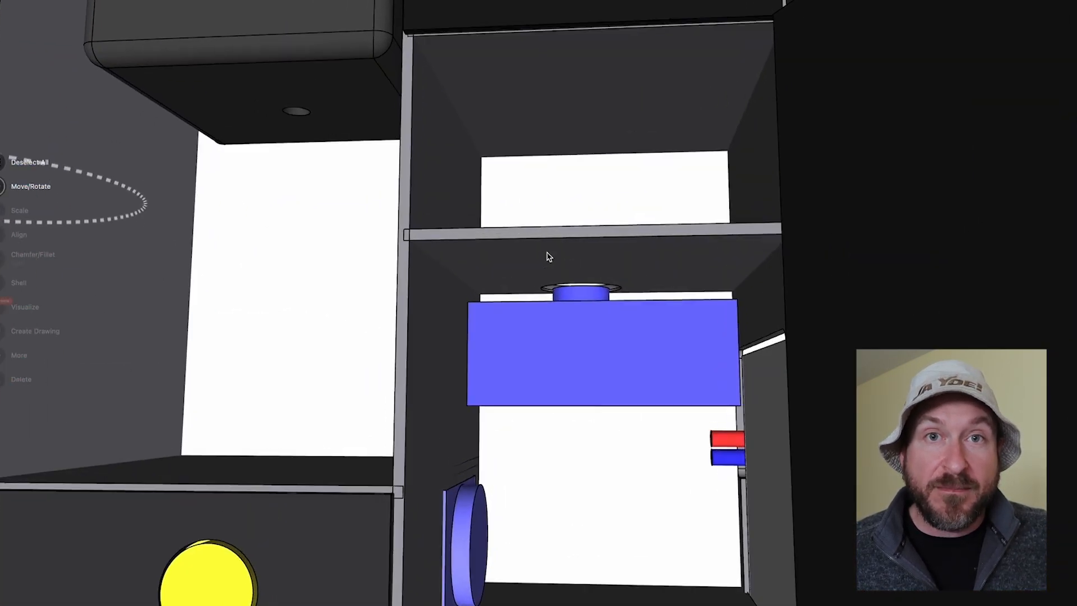
scroll(546, 260, up, 4)
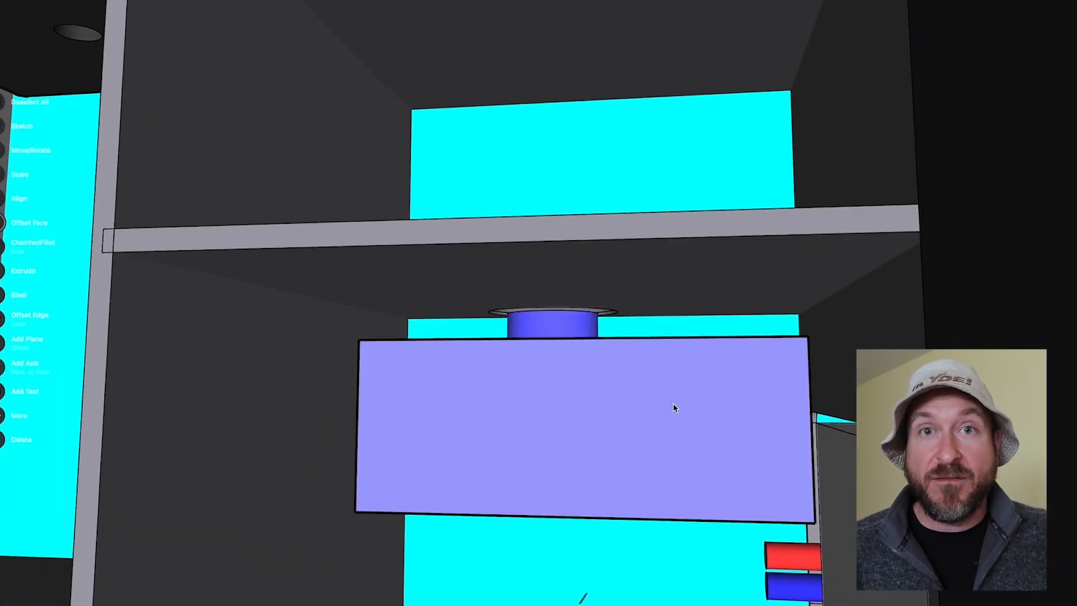
Inspect the blue tank and sink cutout below the cabinet shelf.
click(667, 411)
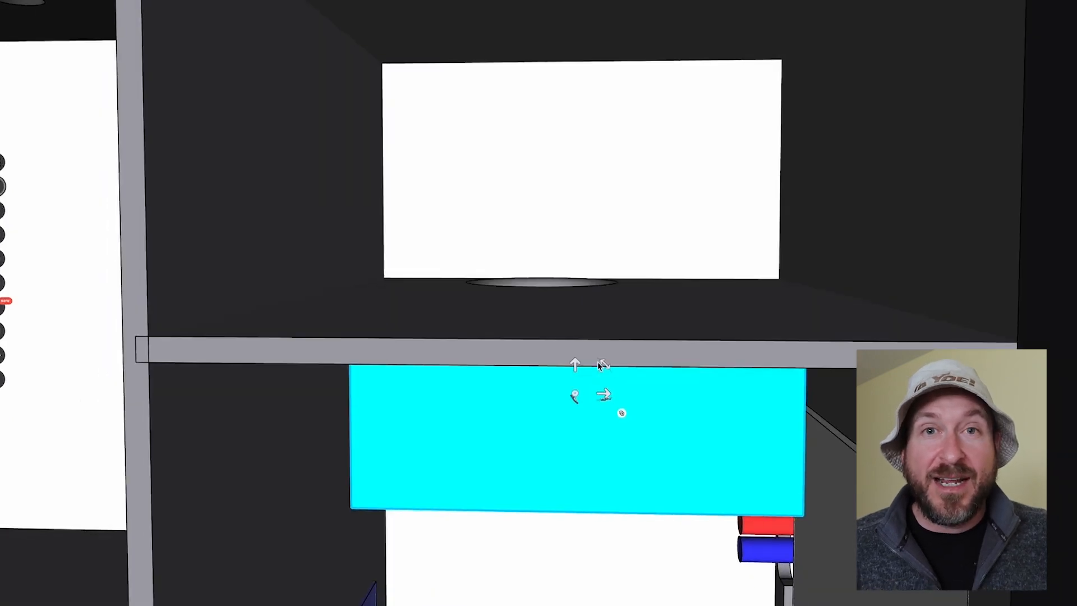
middle_drag(602, 366, 598, 343)
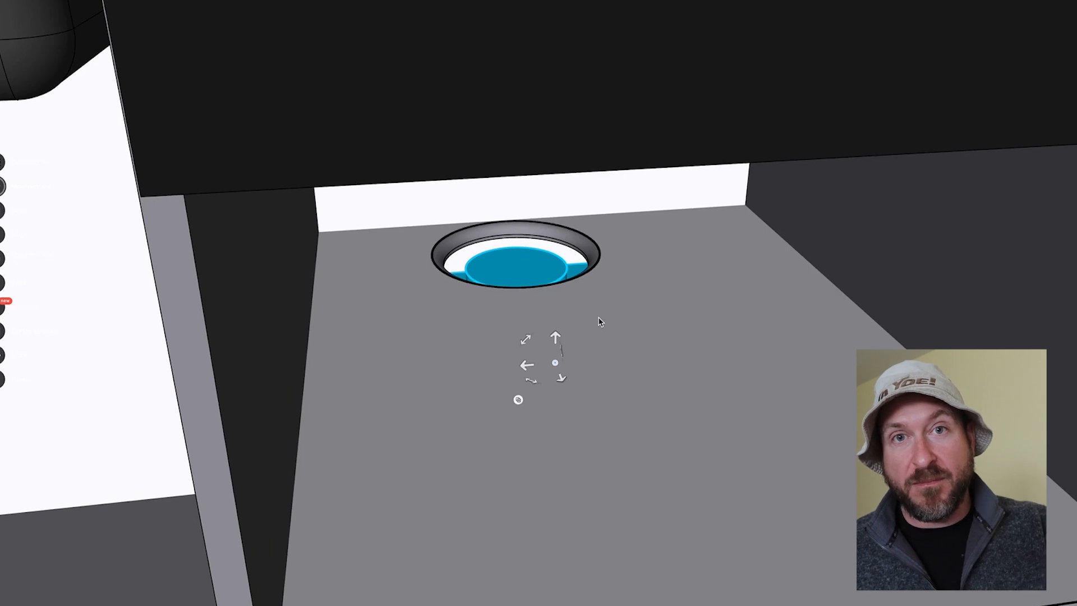
middle_drag(600, 322, 599, 319)
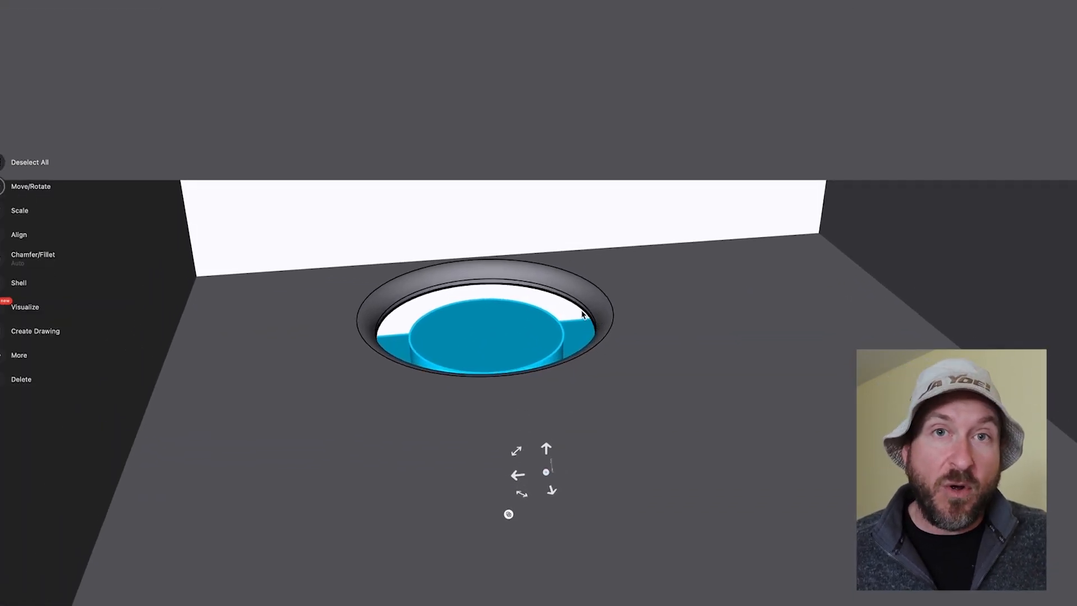
scroll(489, 341, up, 3)
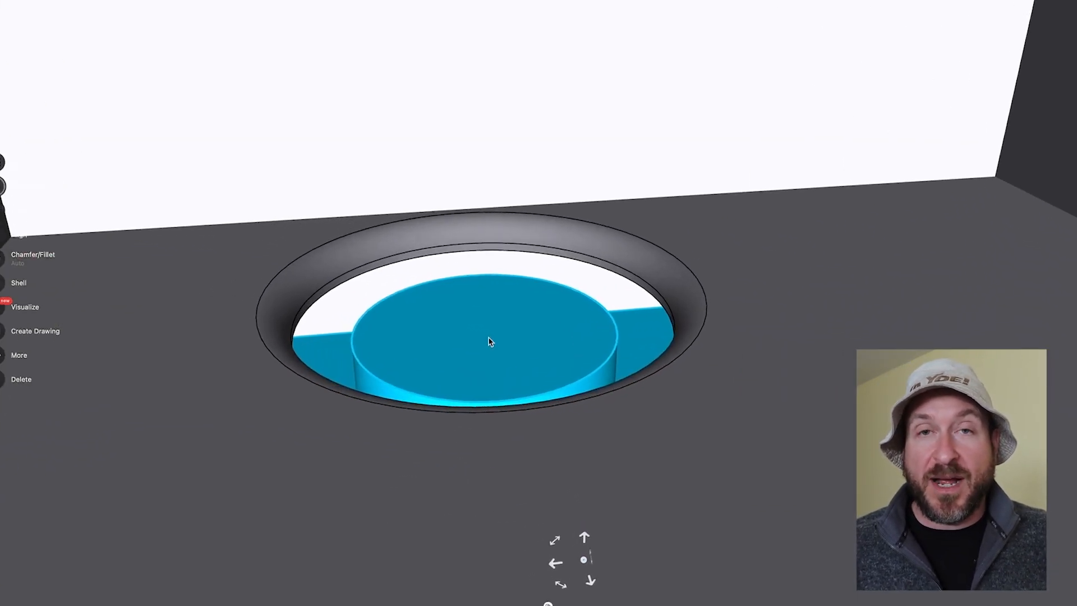
scroll(542, 278, down, 3)
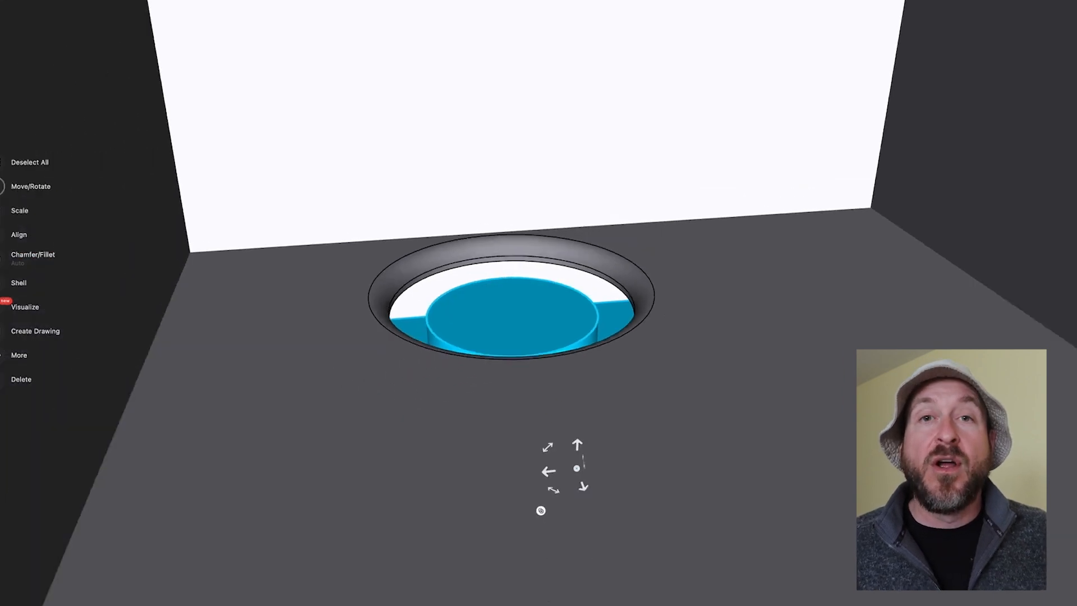
scroll(541, 277, down, 3)
scroll(541, 279, down, 2)
middle_drag(542, 278, 541, 278)
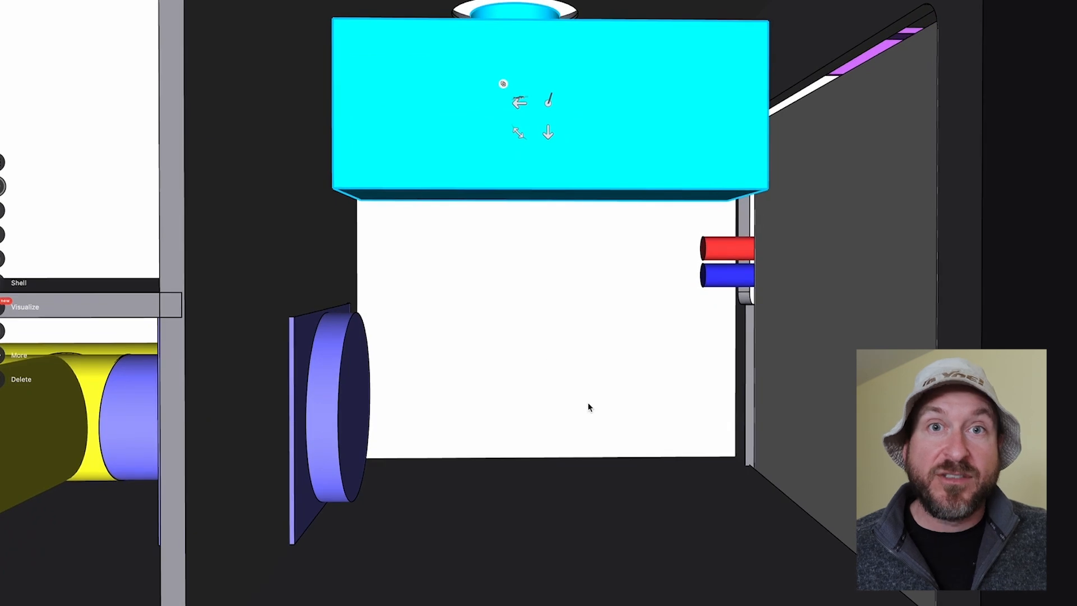
scroll(588, 408, up, 2)
scroll(588, 407, up, 5)
mouse_move(92, 425)
right_down()
mouse_move(36, 410)
mouse_move(202, 399)
mouse_move(157, 386)
right_up()
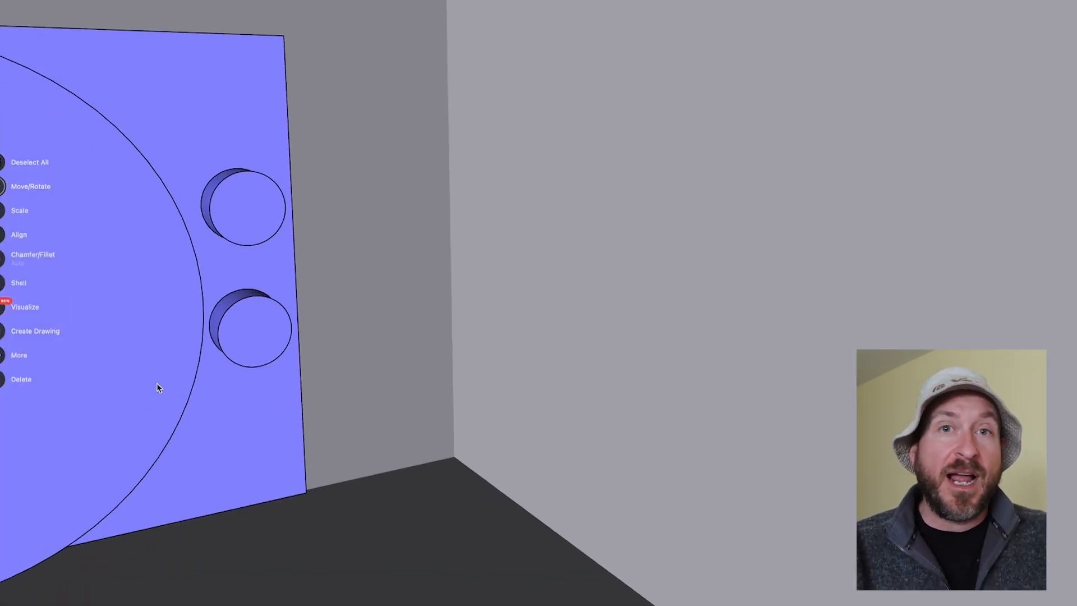
scroll(157, 385, up, 6)
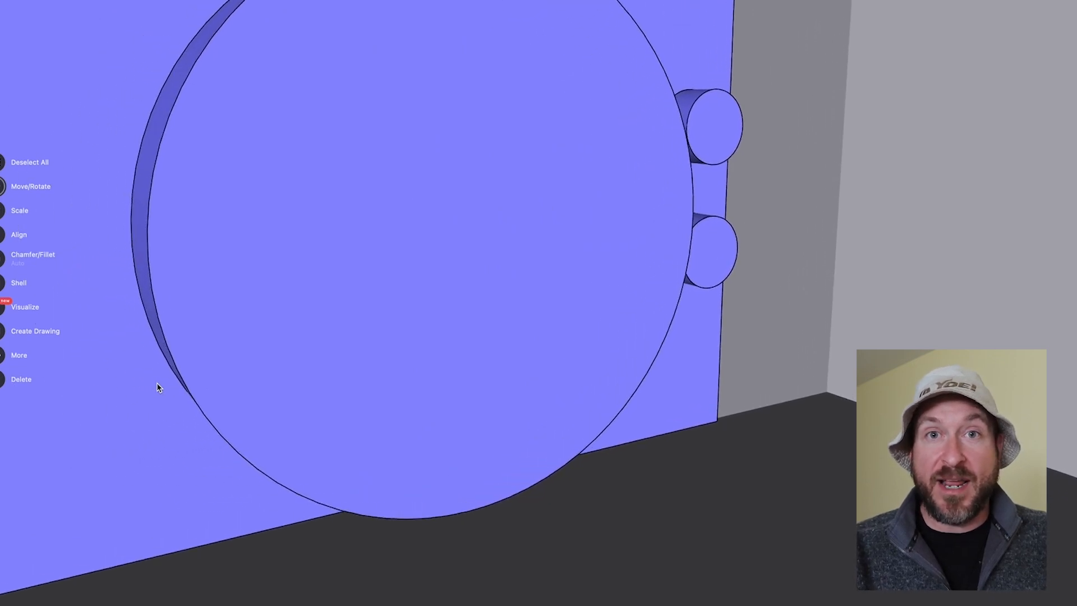
scroll(156, 385, down, 6)
right_drag(157, 387, 156, 385)
scroll(157, 386, down, 5)
scroll(156, 386, up, 5)
scroll(157, 386, down, 5)
scroll(157, 386, down, 8)
scroll(157, 385, down, 5)
scroll(156, 386, up, 5)
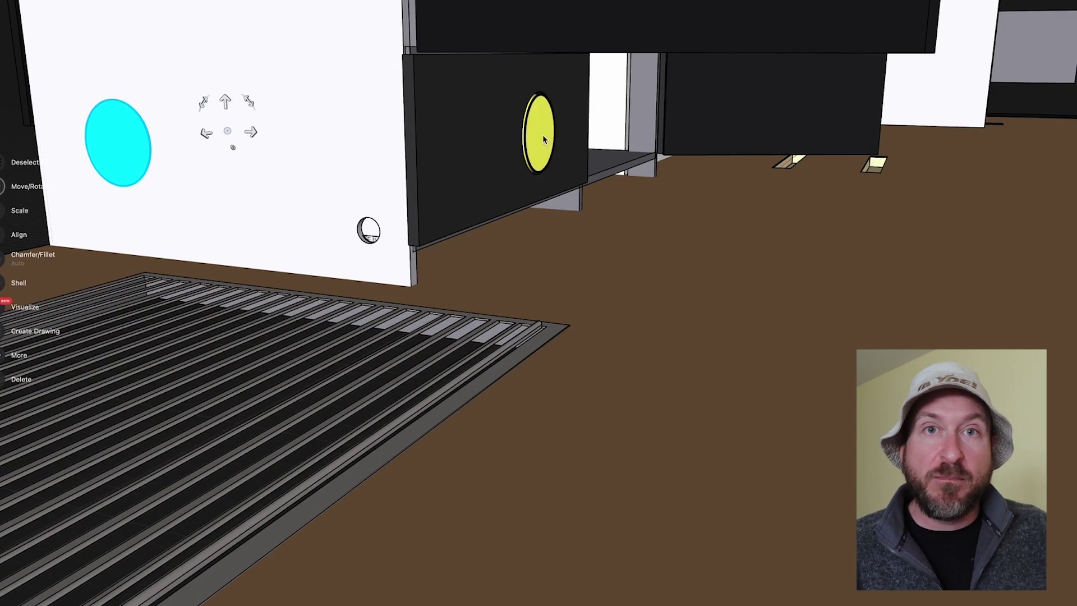
click(543, 135)
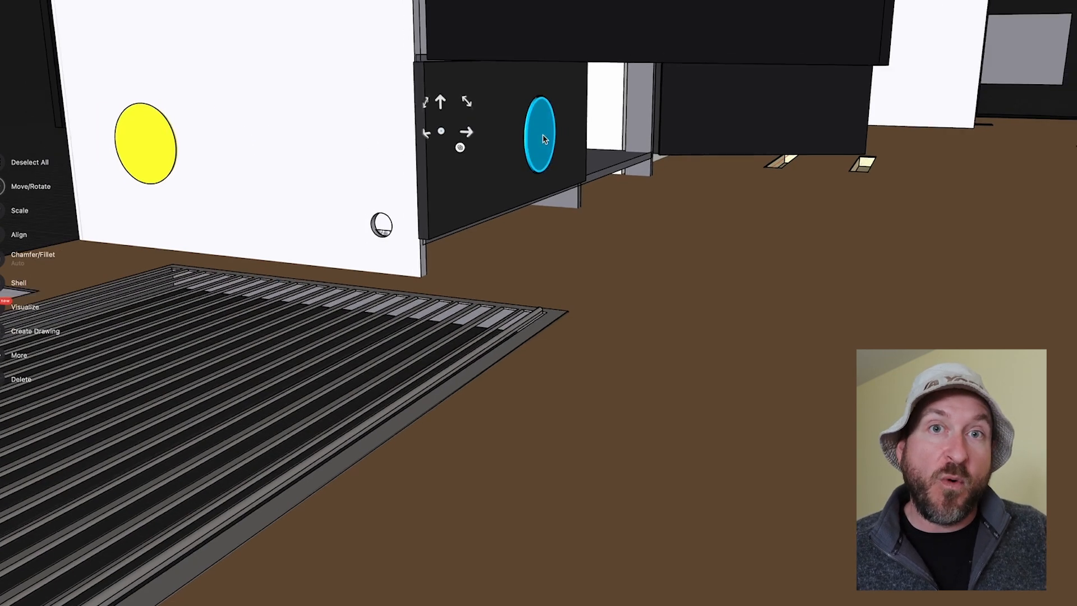
mouse_move(543, 134)
right_down()
mouse_move(550, 273)
mouse_move(505, 261)
right_up()
scroll(478, 248, up, 6)
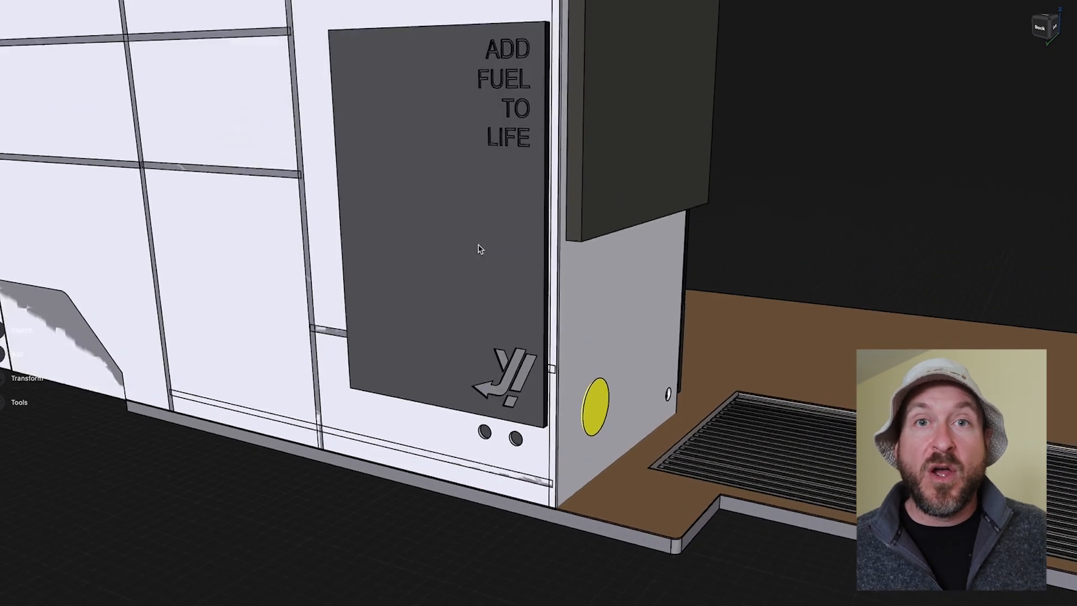
click(440, 271)
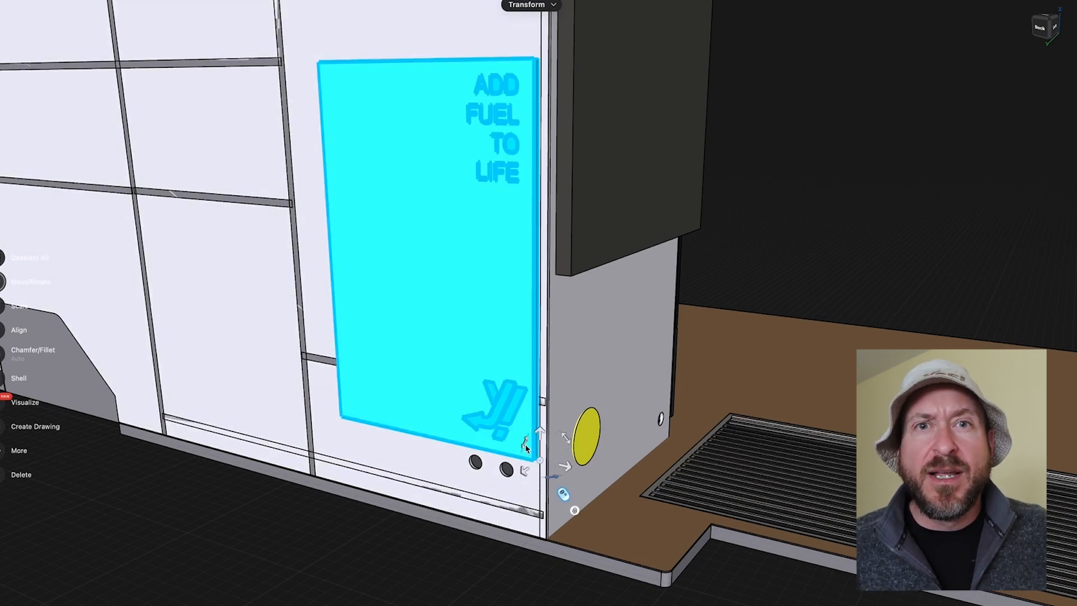
drag(522, 450, 521, 516)
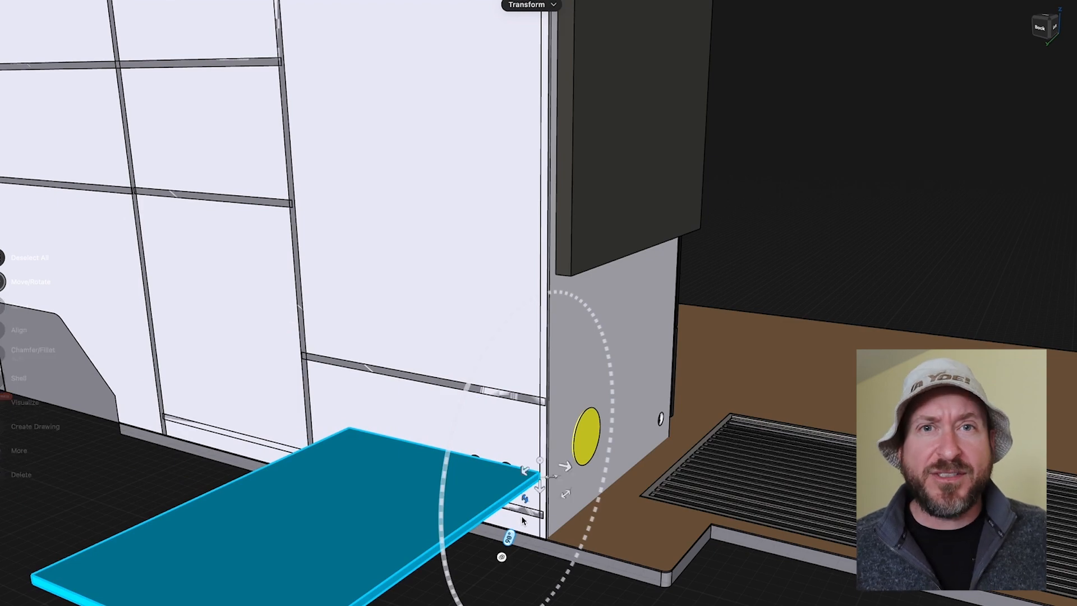
key(ctrl+6)
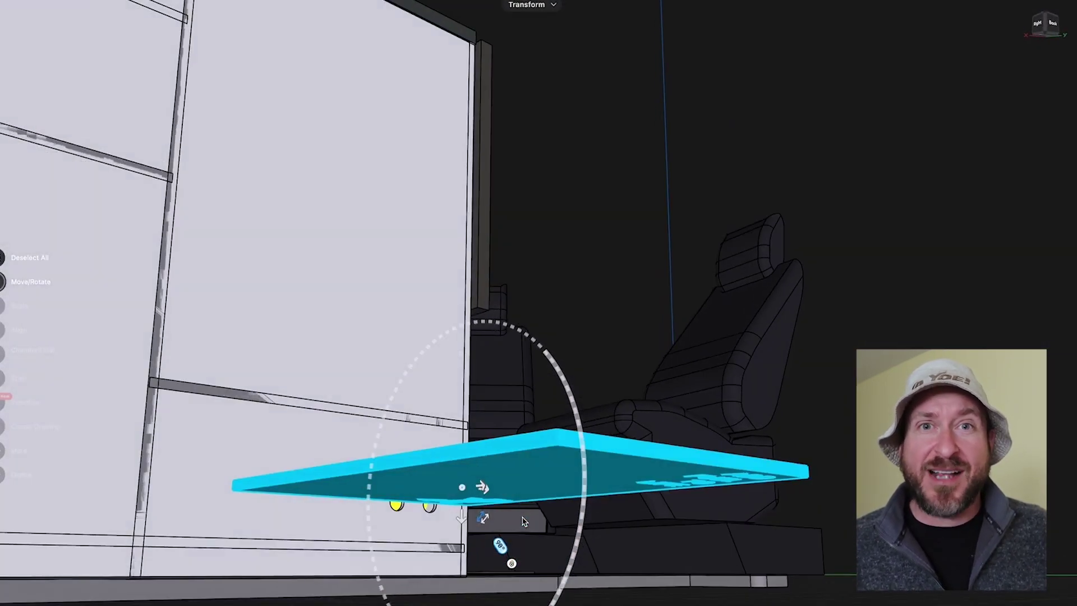
middle_drag(522, 521, 523, 520)
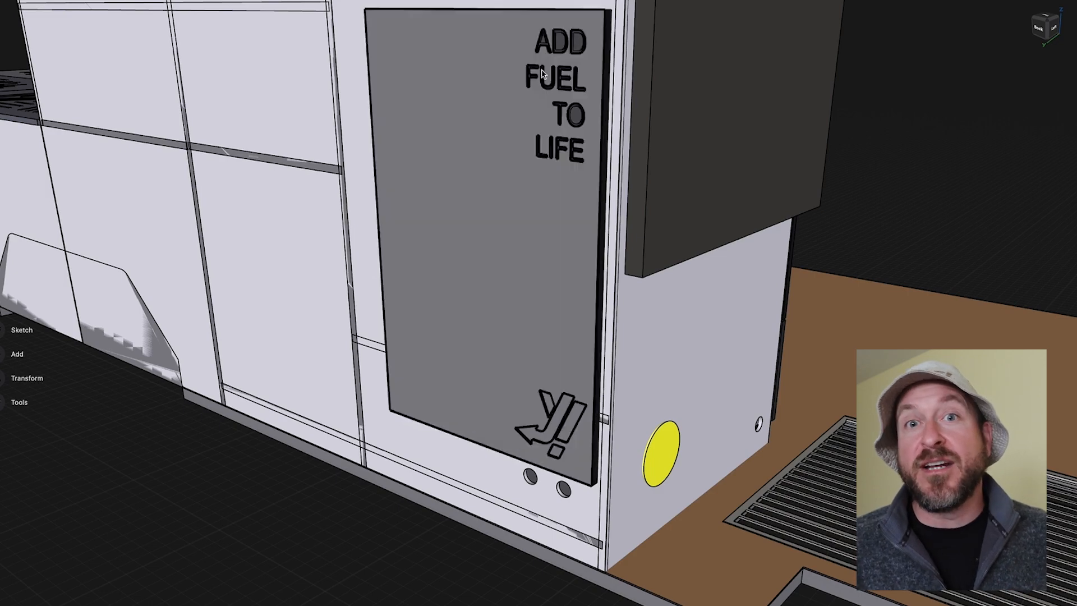
middle_drag(617, 318, 628, 319)
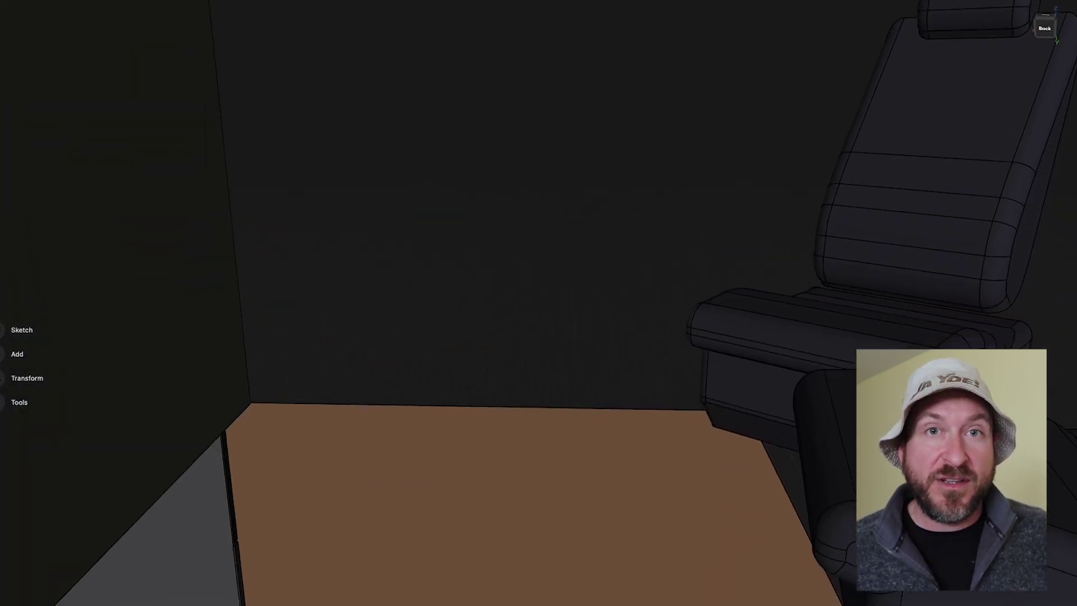
mouse_move(705, 413)
middle_down()
mouse_move(702, 428)
mouse_move(564, 419)
middle_up()
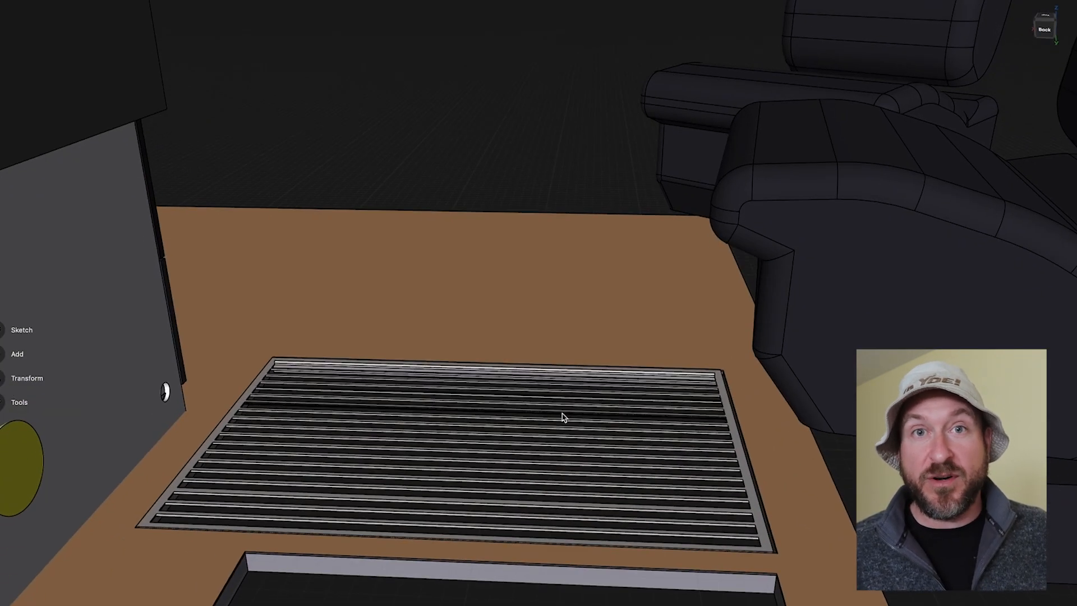
Lift the floor grate out of its opening, then undo to restore the right-side cabinets, wall and wood floor.
click(564, 419)
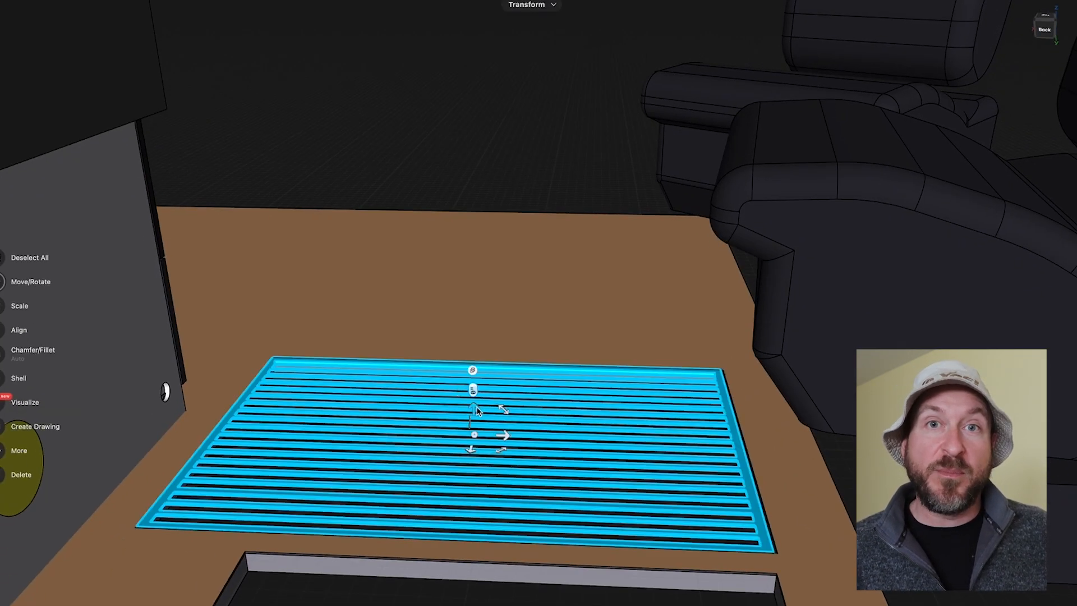
drag(476, 410, 467, 178)
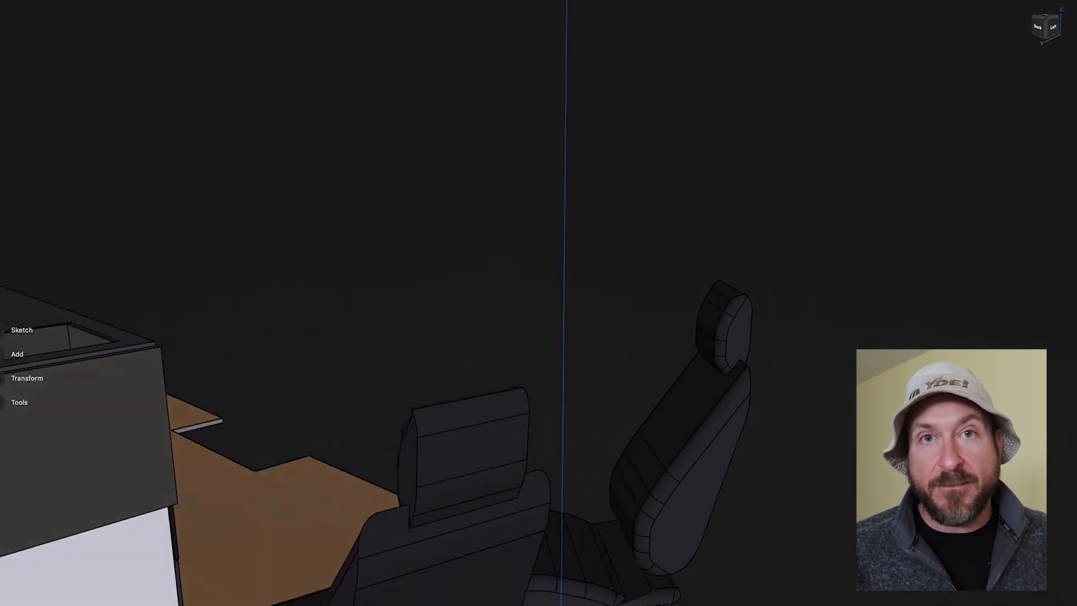
middle_drag(352, 337, 353, 548)
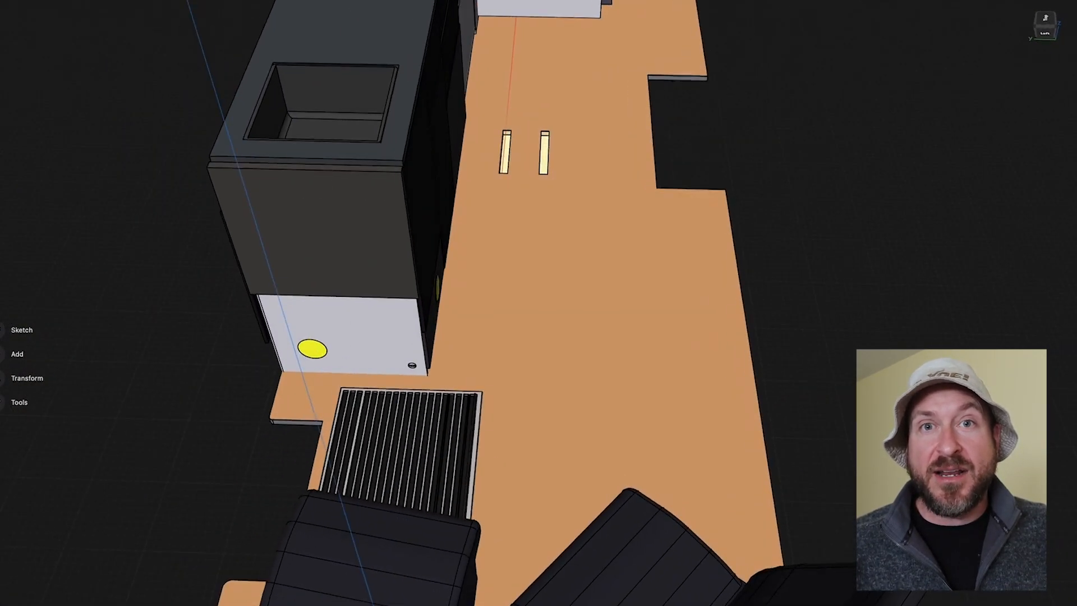
key(ctrl+z)
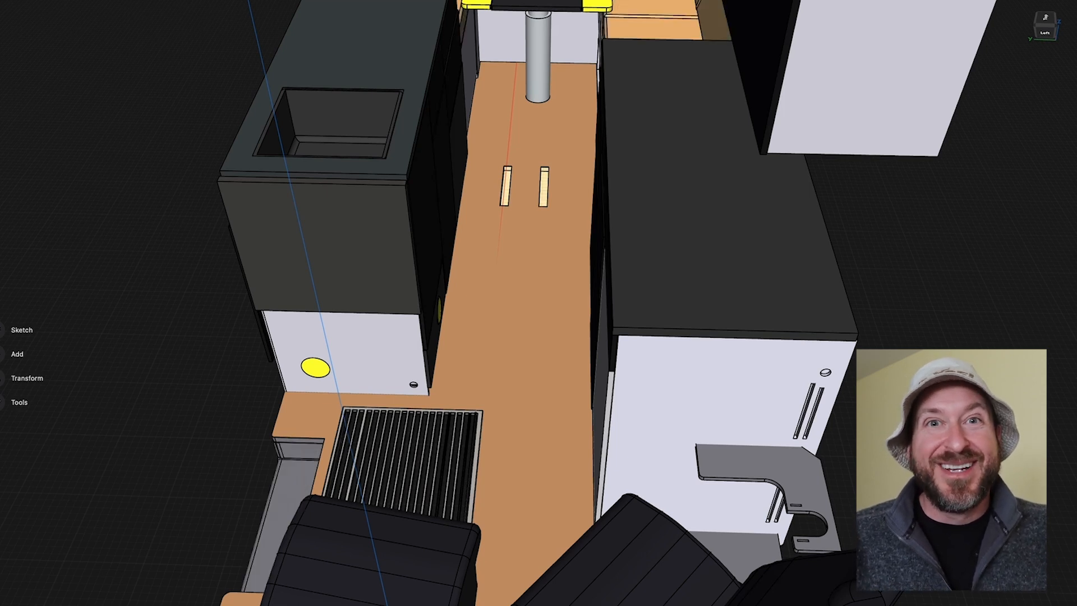
key(ctrl+z)
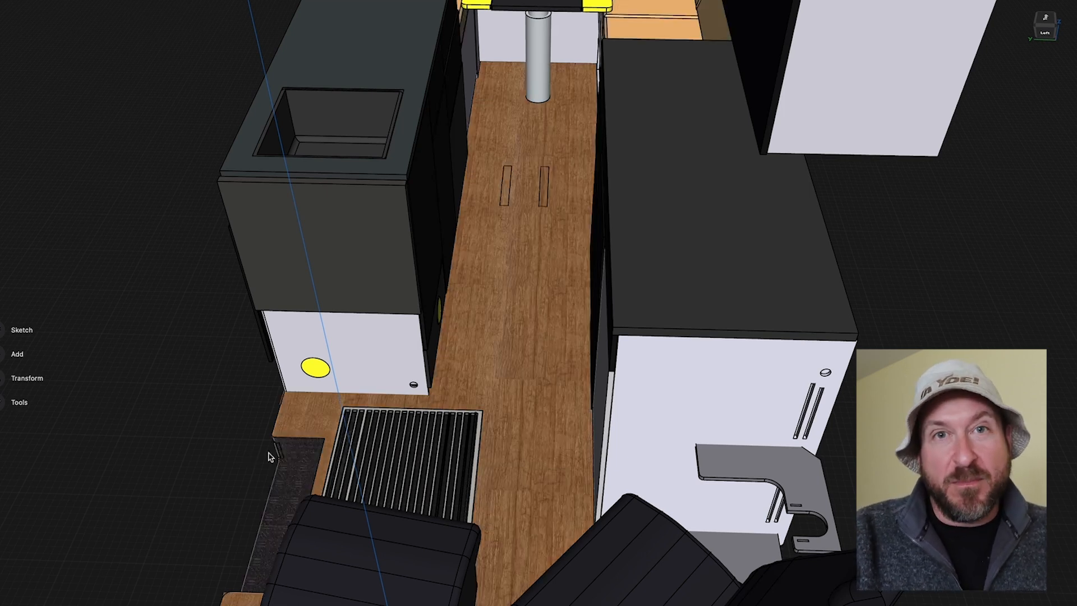
scroll(278, 456, up, 5)
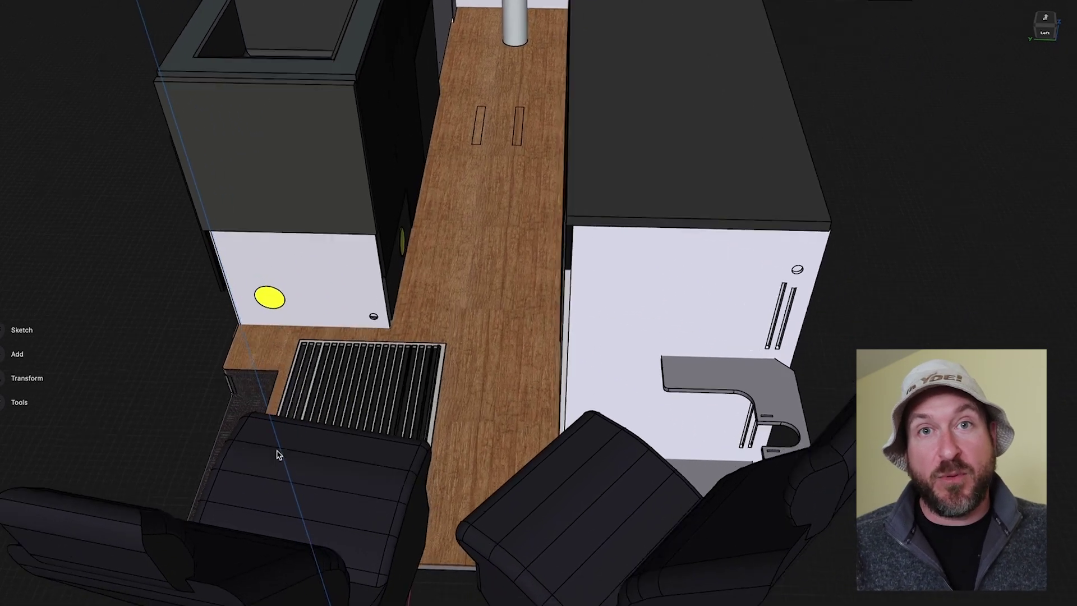
Orbit through the interior ceiling, textured floor mat and exterior side-door step to inspect the textures.
right_drag(279, 455, 451, 442)
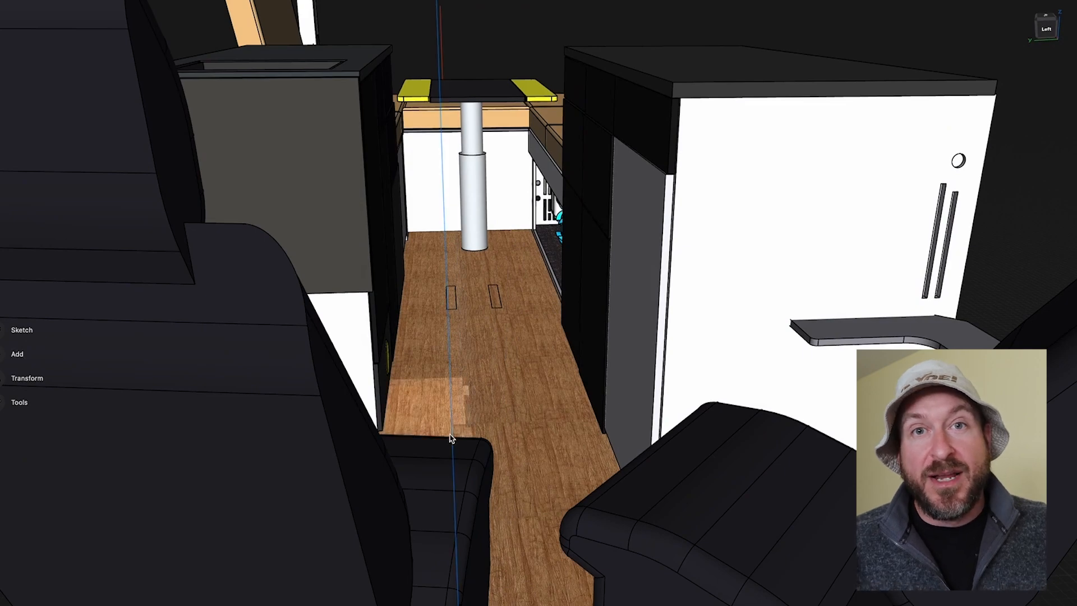
middle_drag(450, 440, 495, 484)
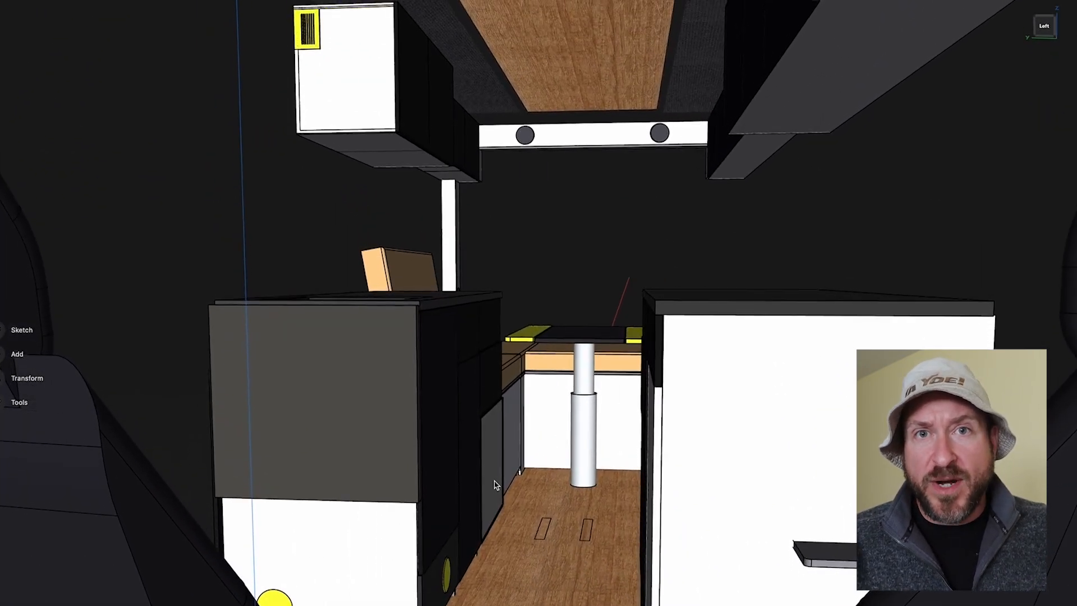
scroll(494, 482, down, 5)
scroll(494, 481, down, 5)
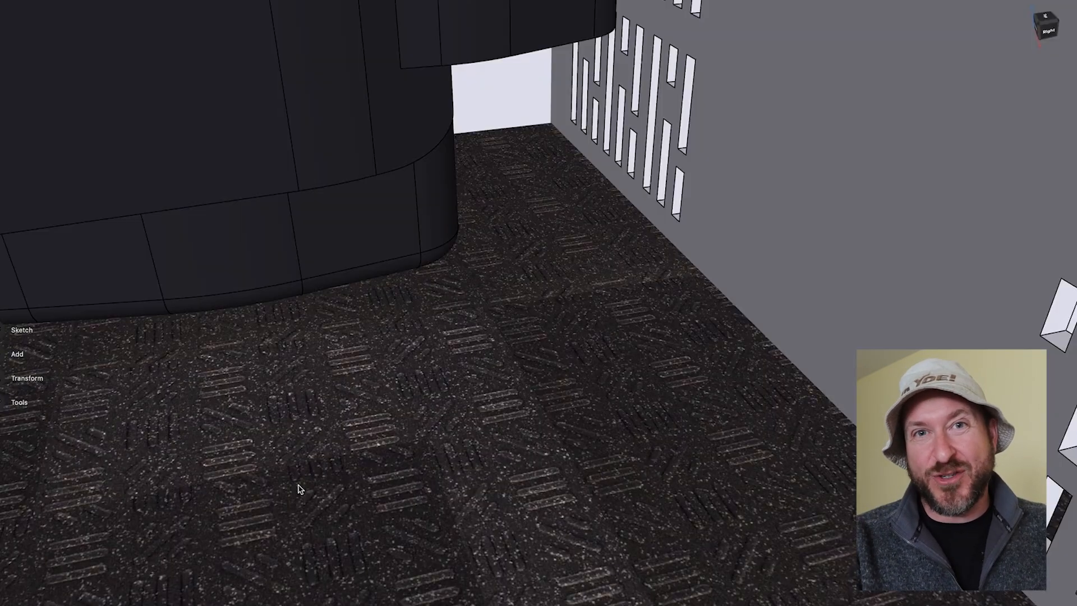
scroll(298, 489, up, 3)
scroll(299, 489, up, 3)
scroll(299, 488, up, 3)
scroll(299, 488, up, 3)
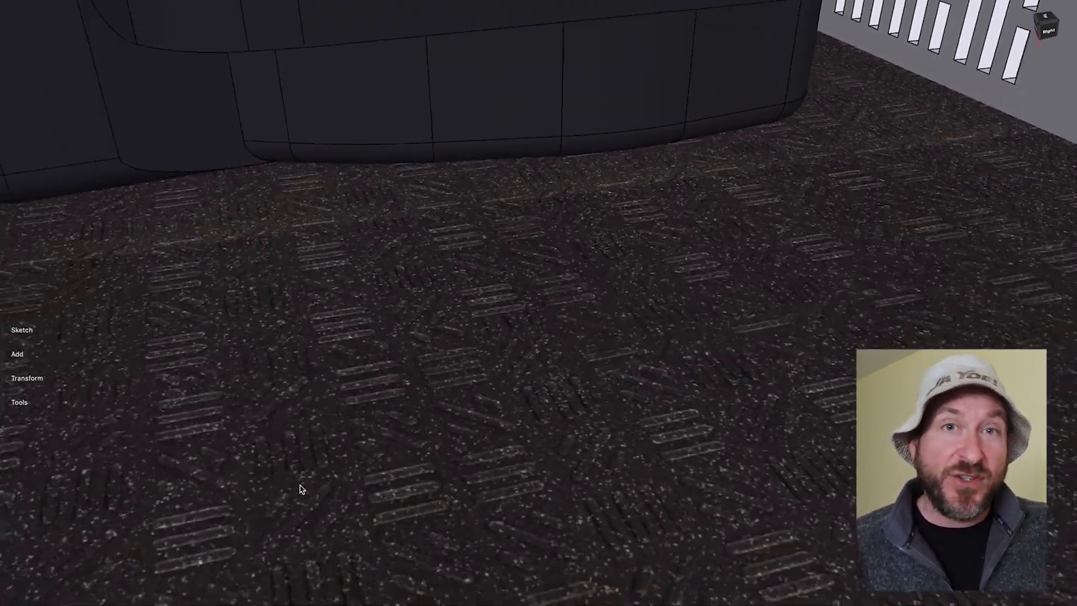
middle_drag(302, 489, 301, 489)
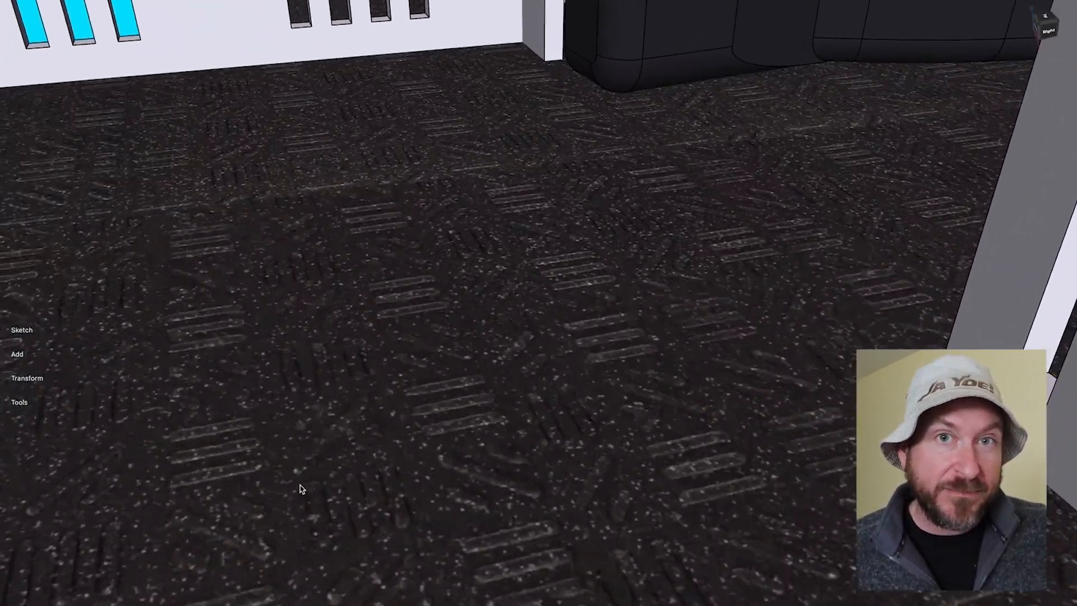
scroll(302, 490, down, 4)
scroll(299, 493, down, 4)
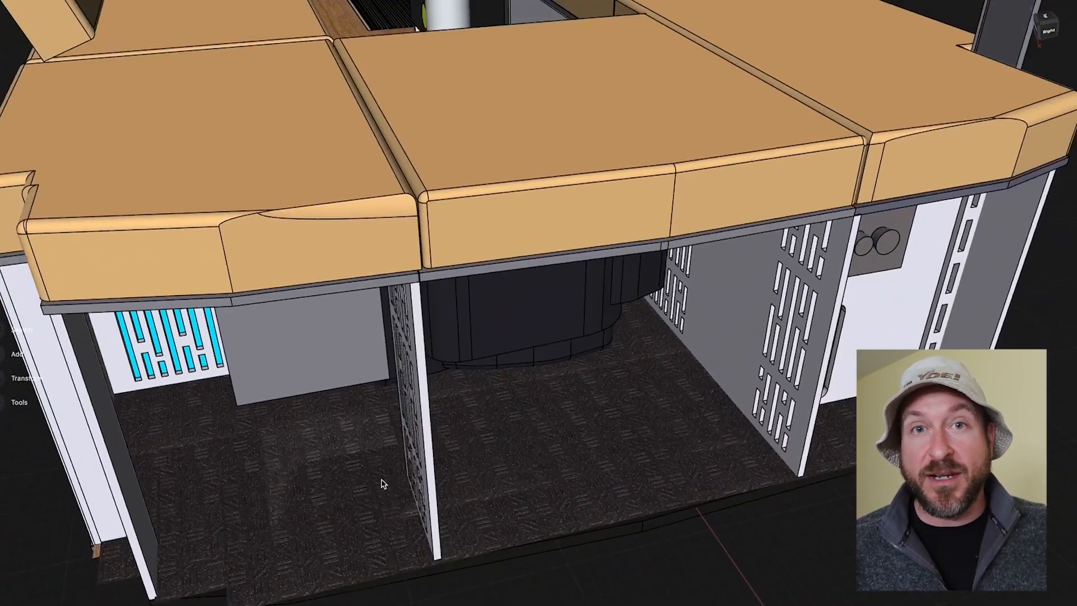
middle_drag(382, 484, 695, 434)
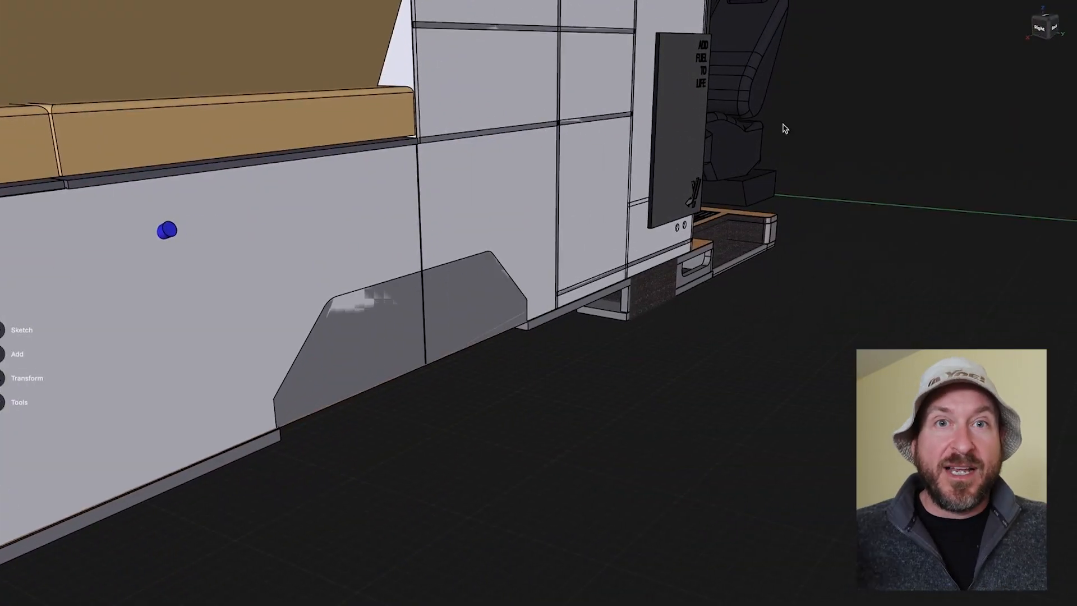
middle_drag(759, 207, 760, 207)
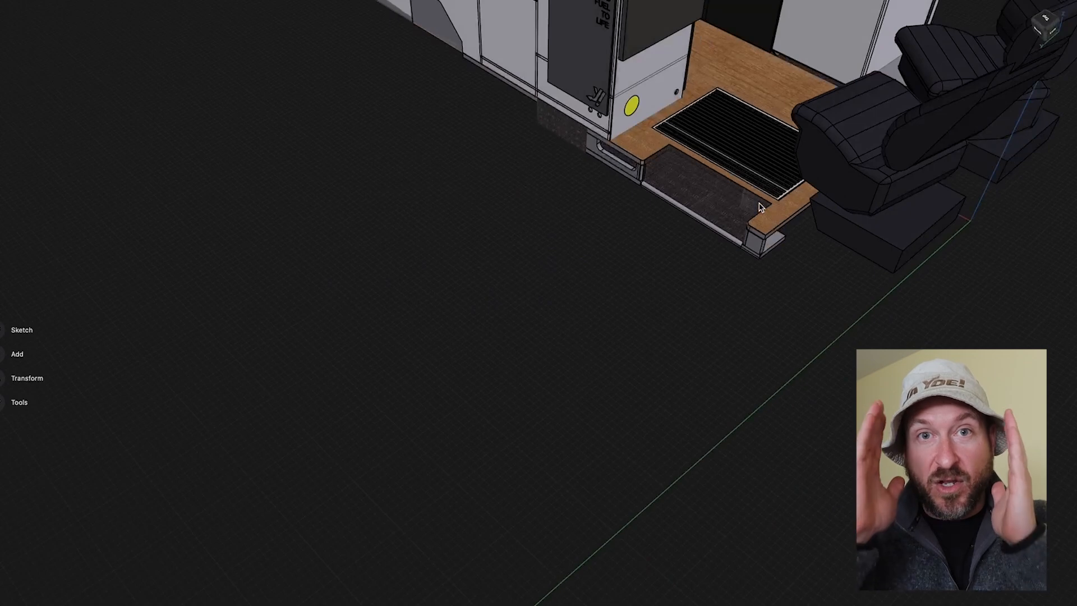
scroll(760, 207, up, 3)
scroll(760, 207, up, 3)
scroll(761, 208, up, 3)
scroll(640, 211, up, 3)
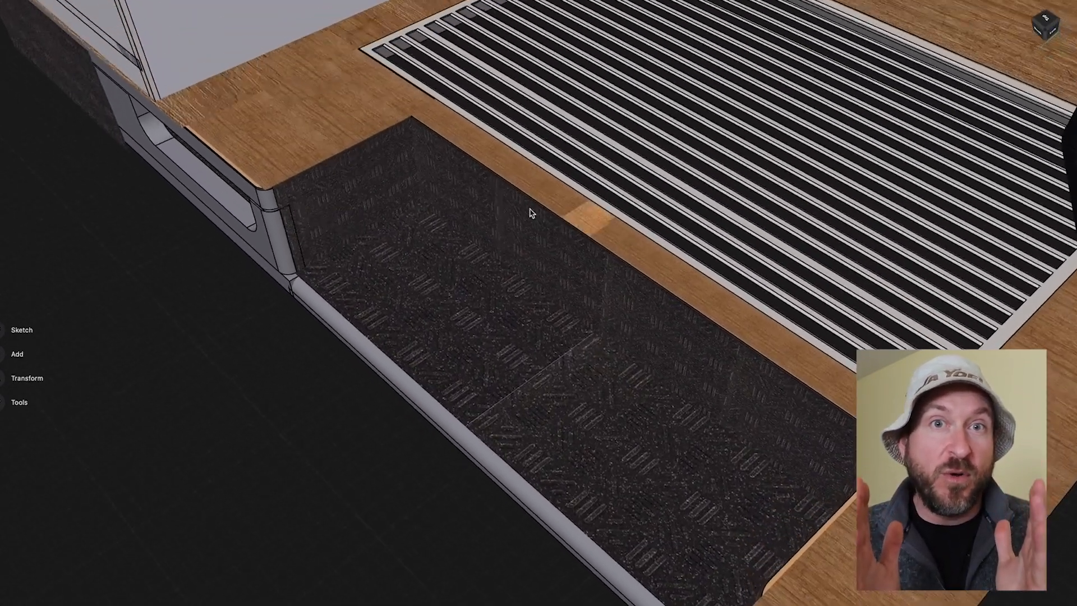
middle_drag(530, 213, 436, 202)
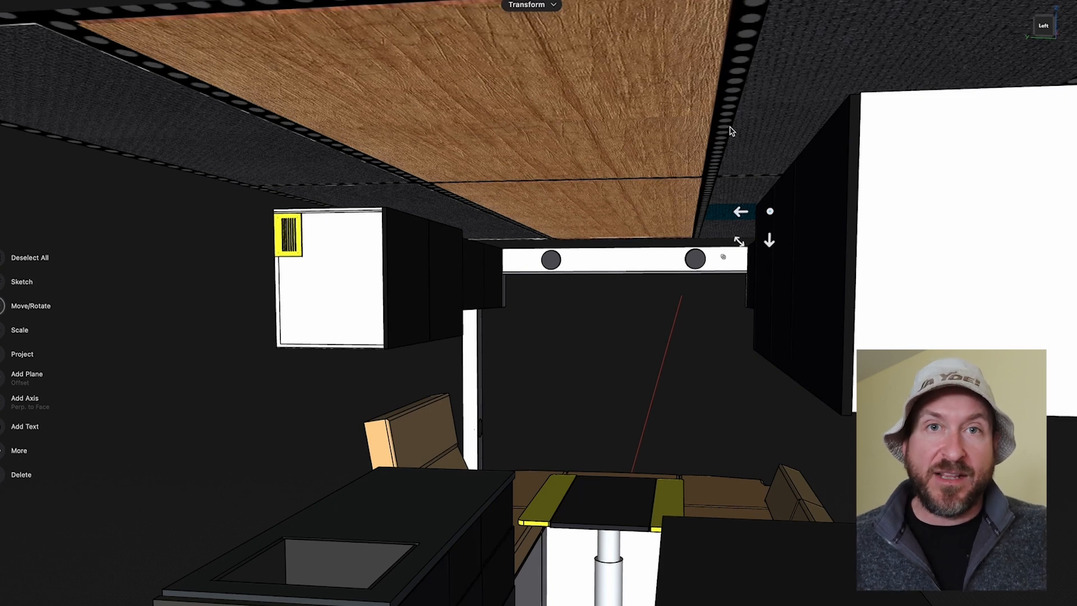
middle_drag(416, 173, 350, 99)
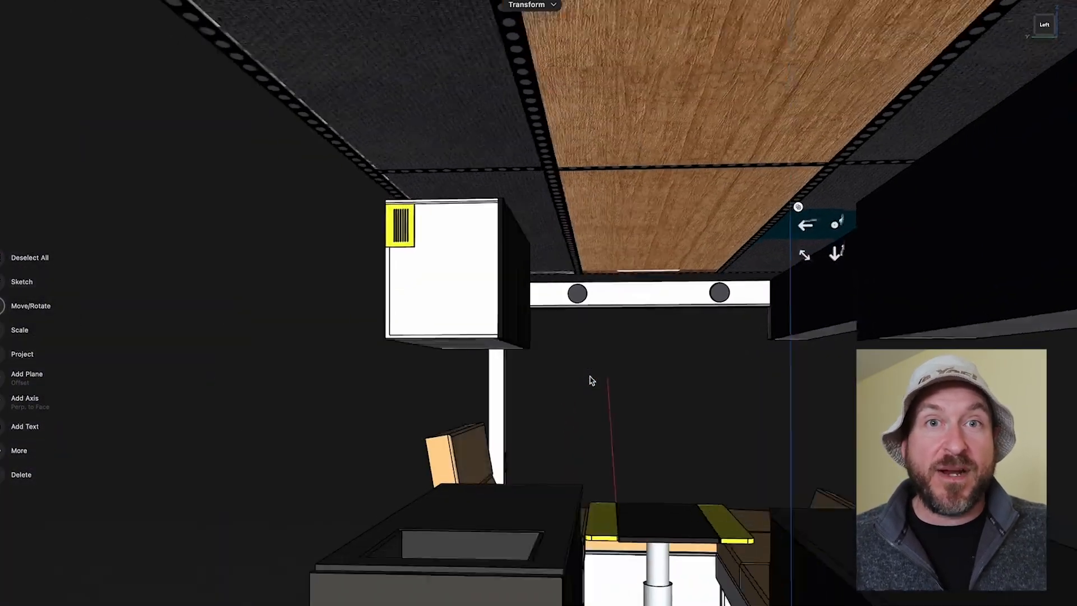
scroll(577, 353, up, 4)
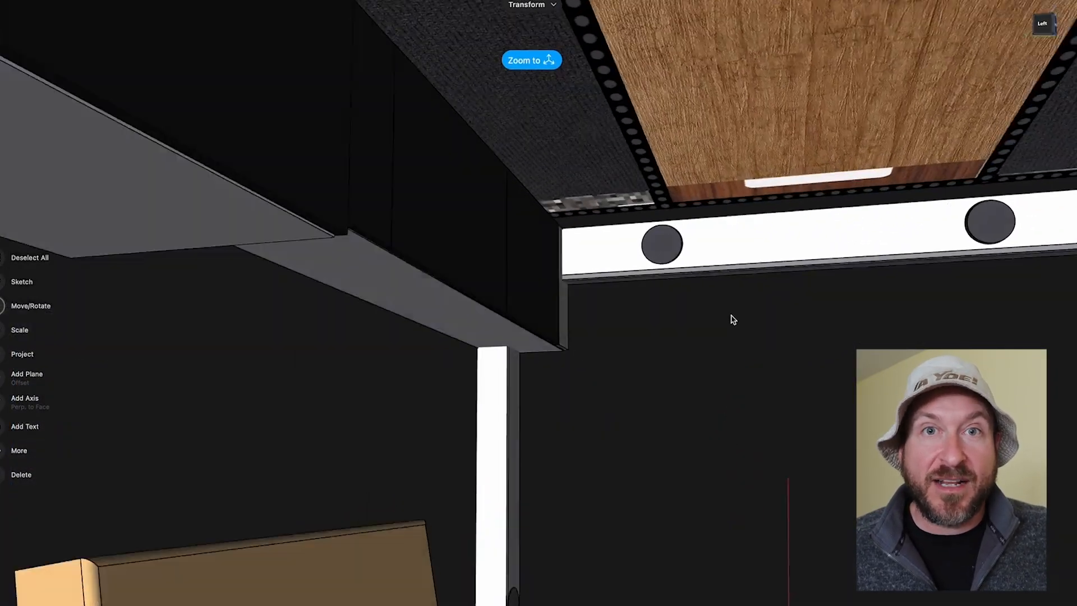
scroll(718, 339, up, 3)
scroll(731, 319, up, 4)
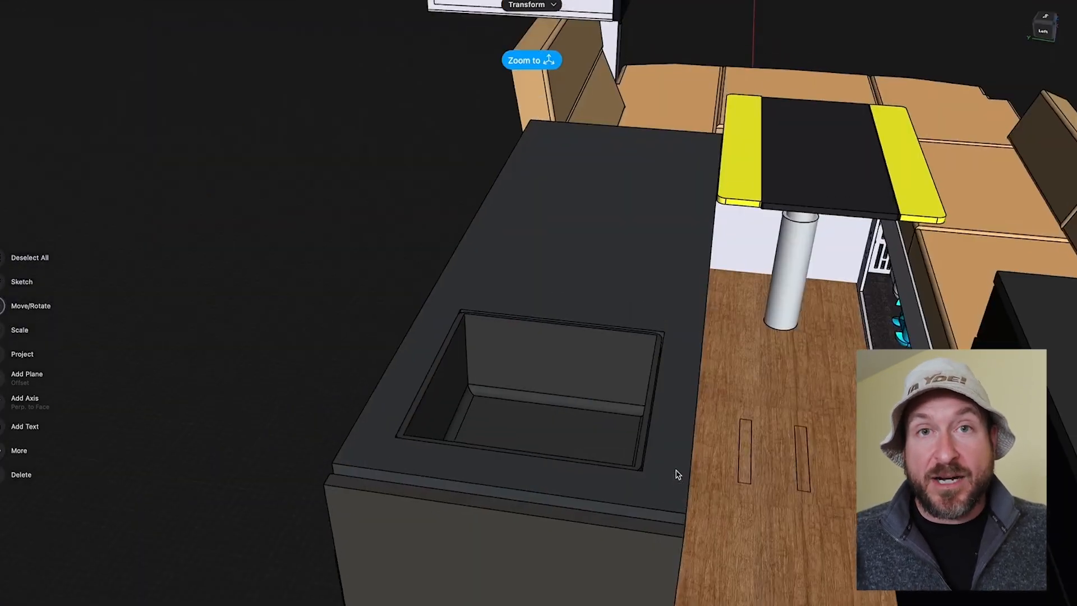
scroll(677, 475, up, 3)
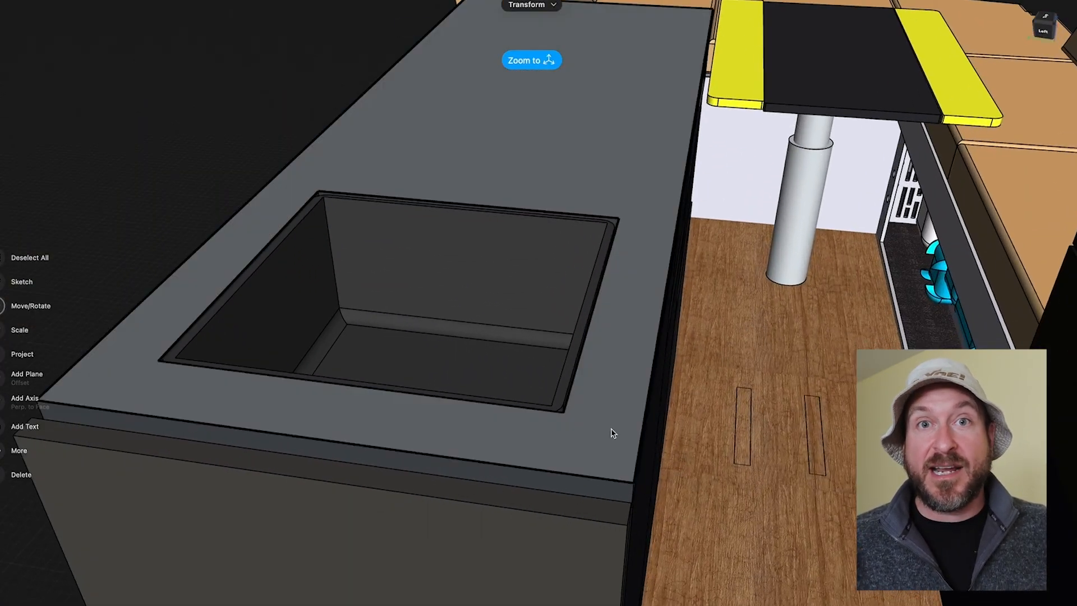
click(614, 427)
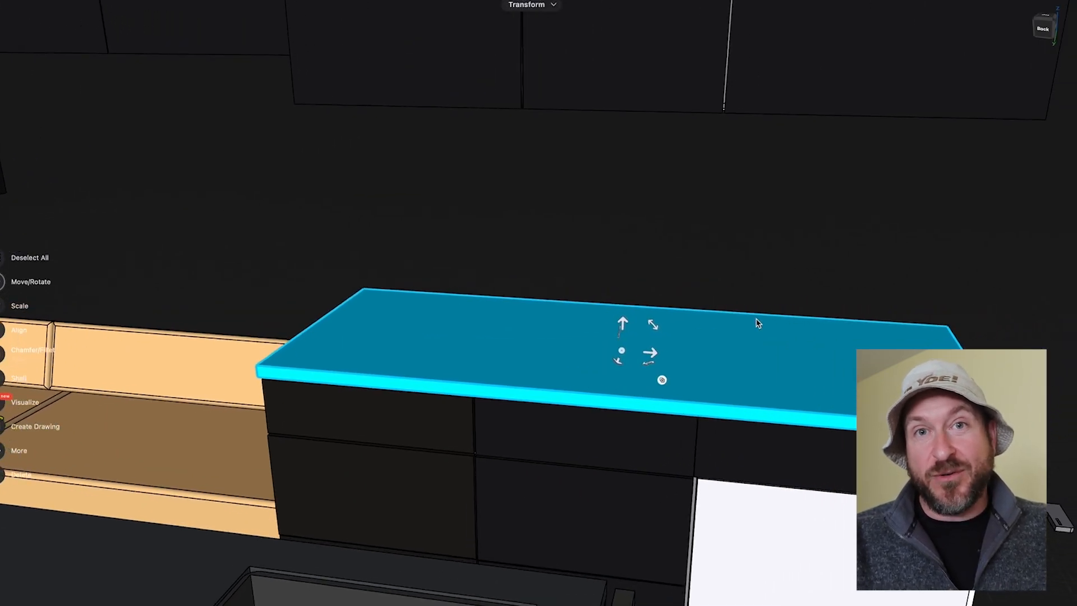
scroll(757, 323, down, 4)
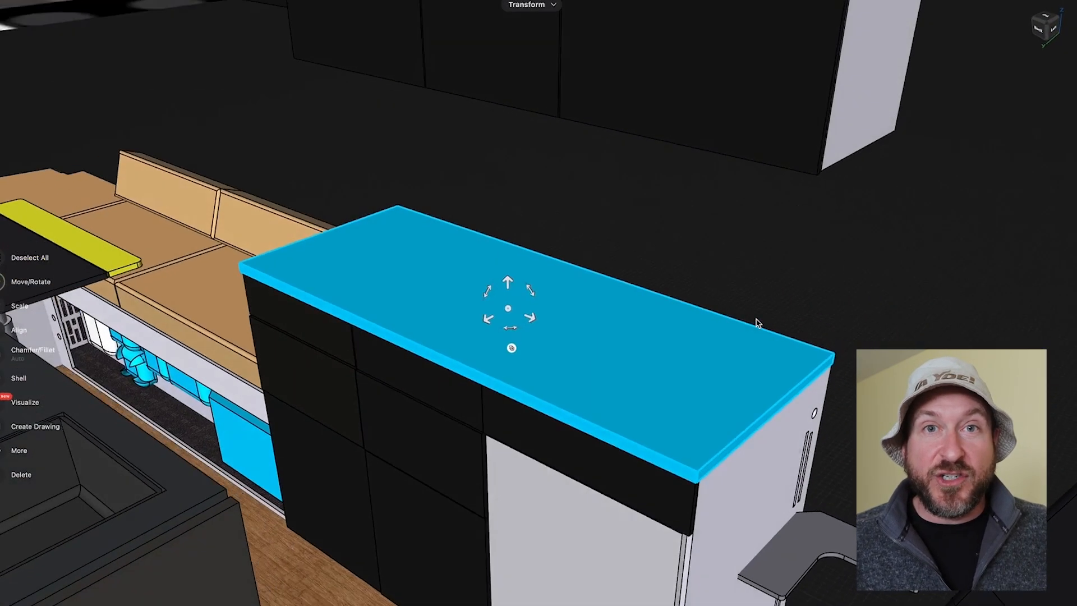
scroll(758, 323, down, 3)
right_drag(757, 323, 725, 315)
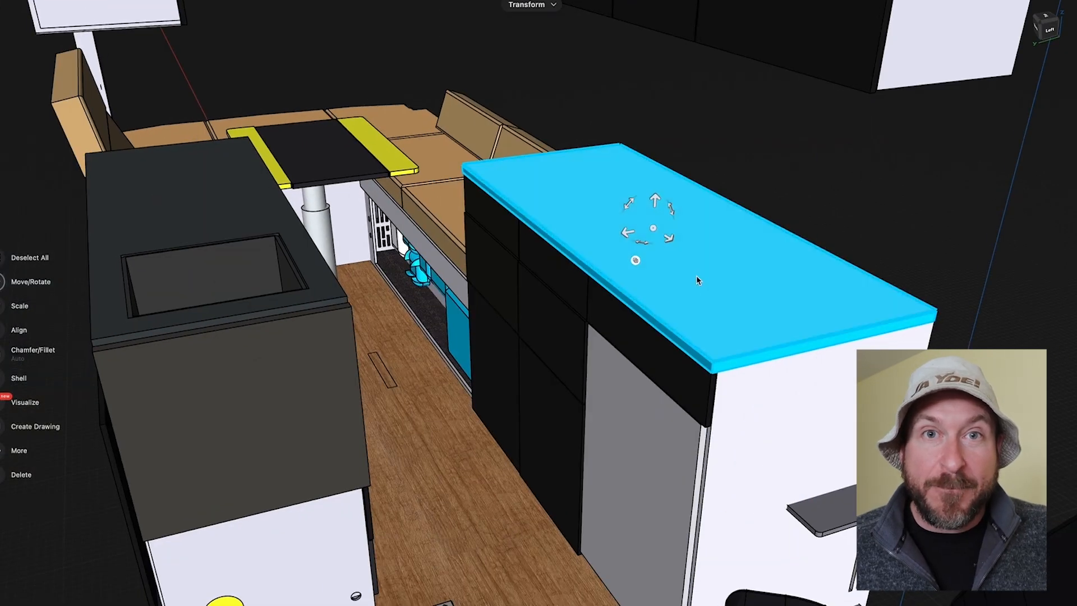
click(243, 201)
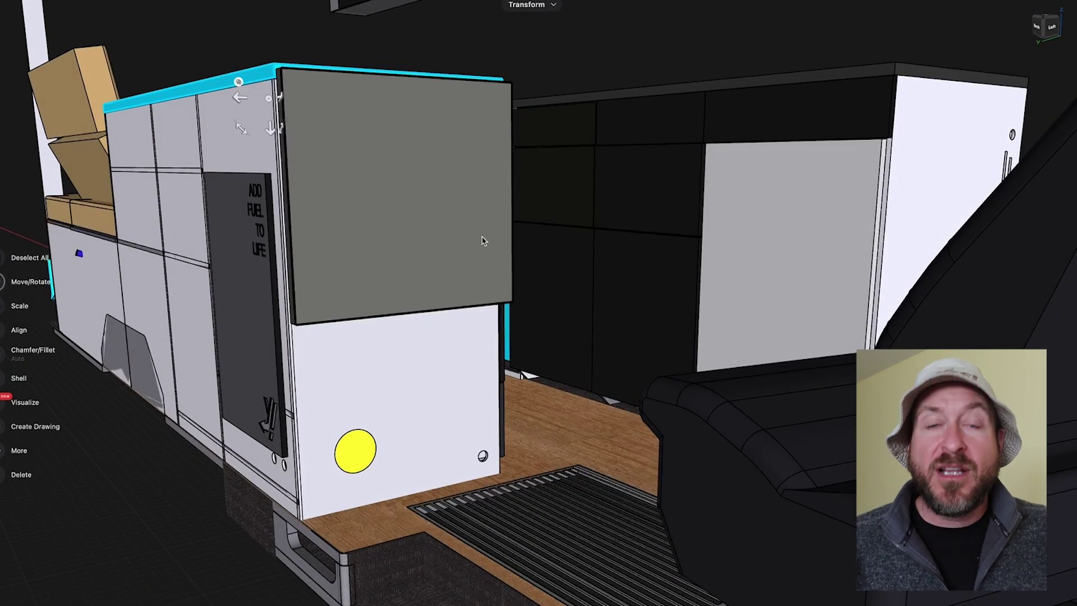
click(557, 205)
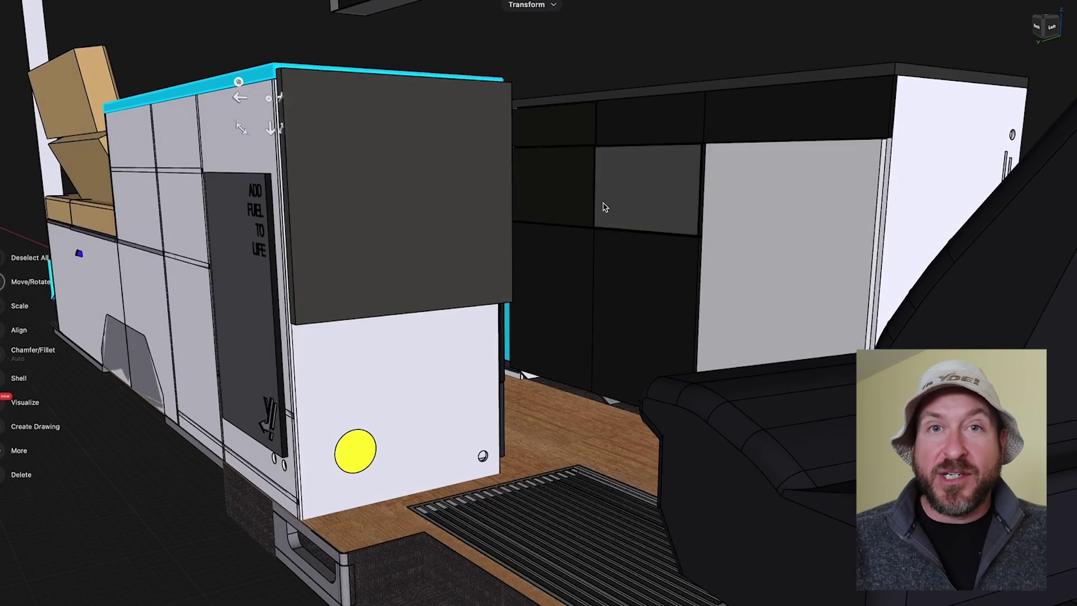
click(548, 202)
click(552, 304)
click(644, 321)
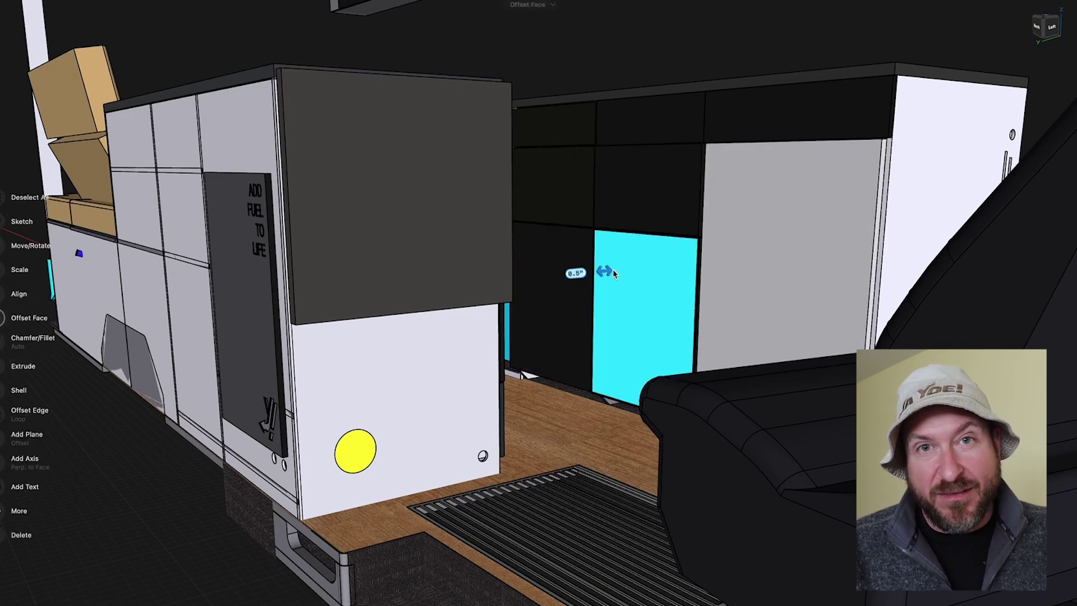
click(648, 140)
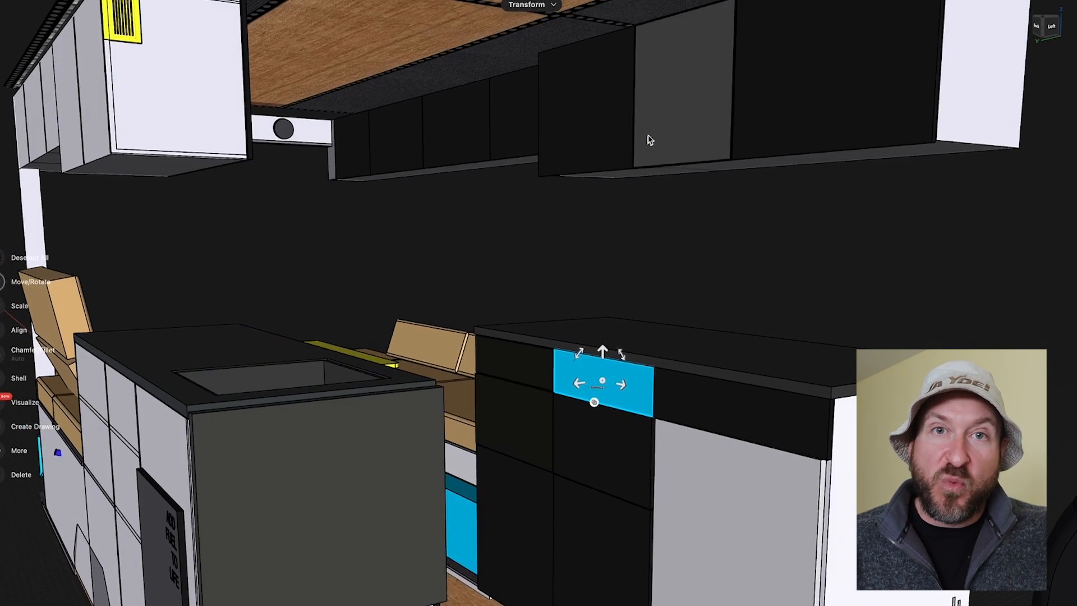
click(589, 110)
click(519, 105)
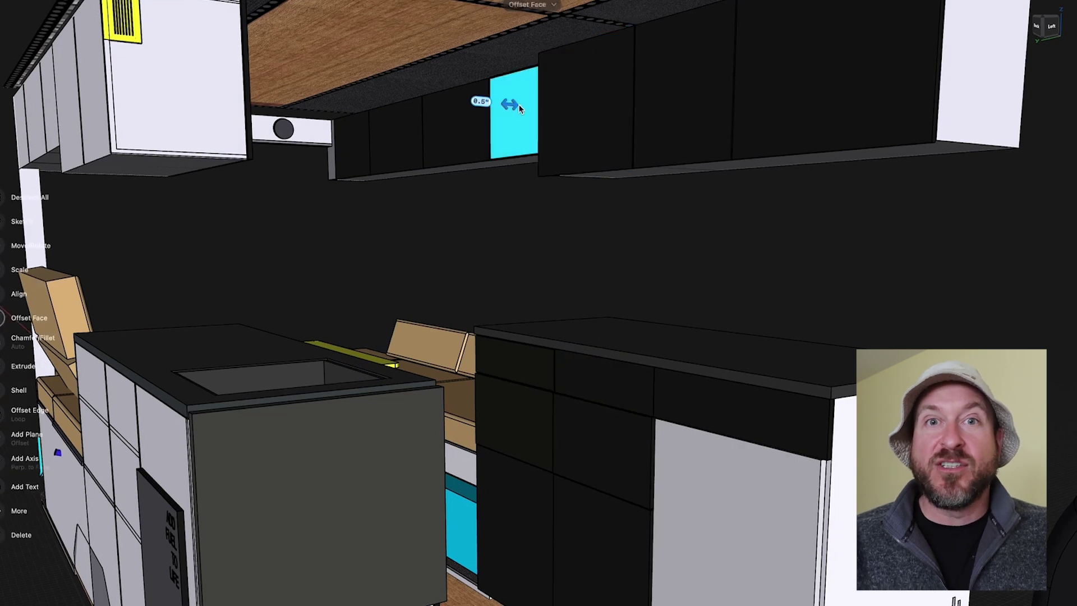
click(459, 118)
click(391, 126)
click(354, 141)
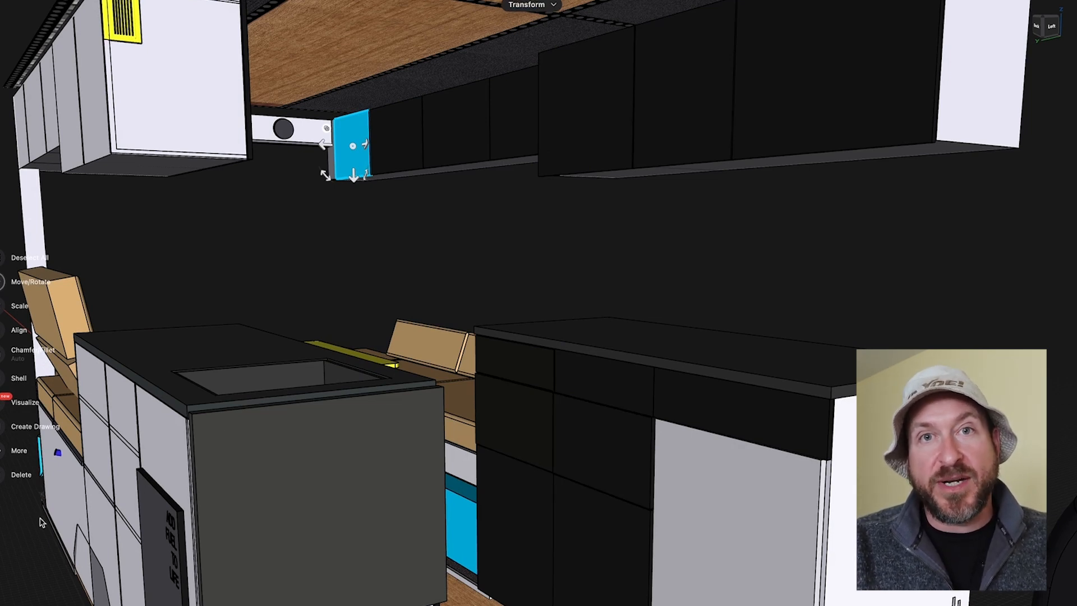
middle_drag(427, 221, 428, 220)
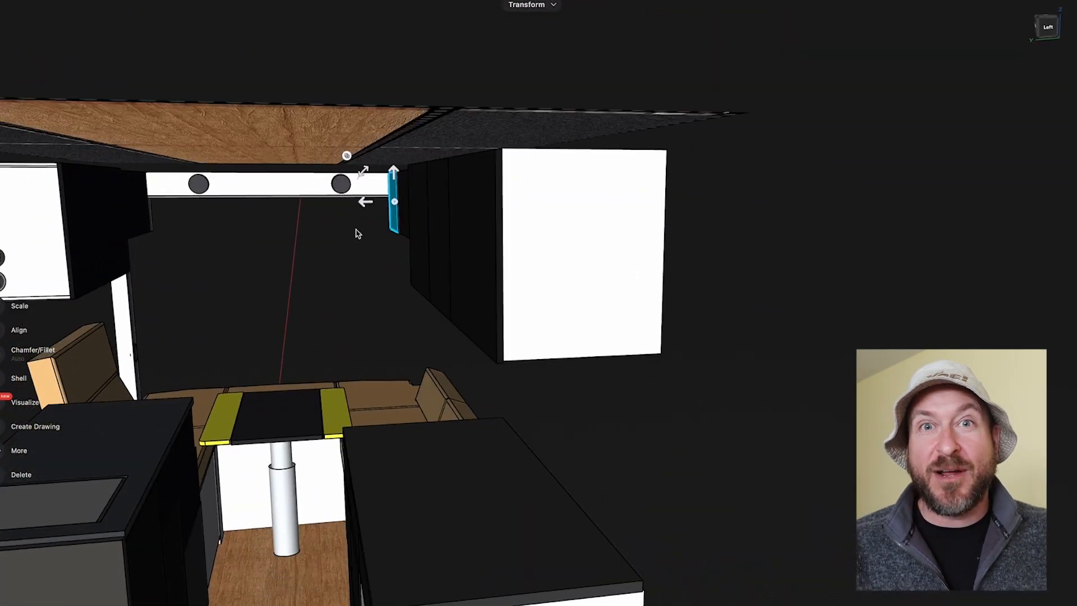
scroll(259, 272, up, 5)
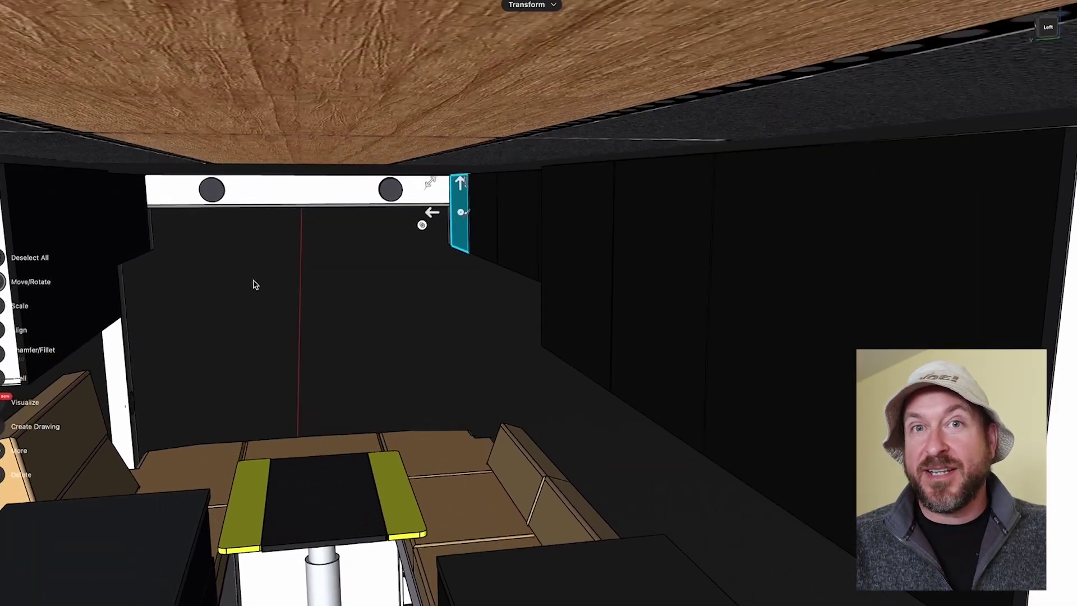
middle_drag(260, 272, 276, 423)
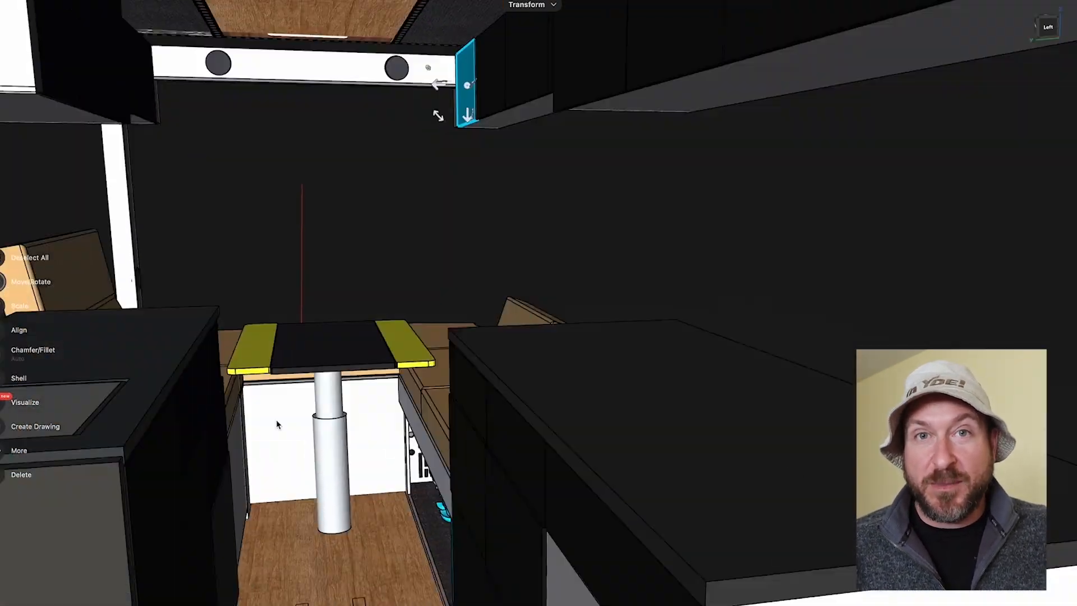
scroll(275, 419, down, 5)
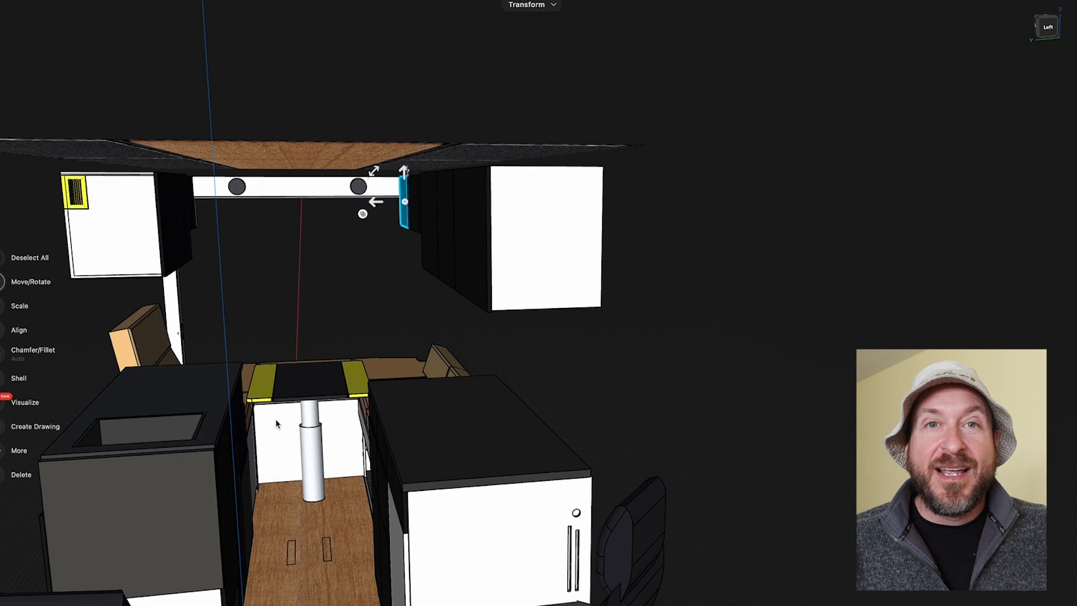
click(340, 294)
scroll(339, 295, up, 6)
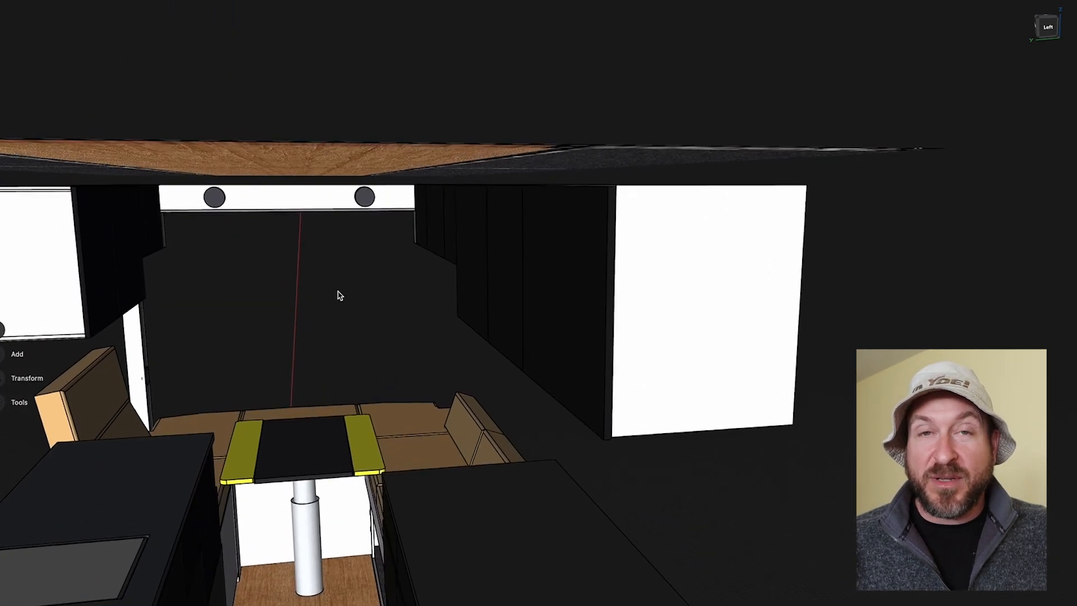
scroll(336, 294, down, 4)
middle_drag(336, 293, 337, 288)
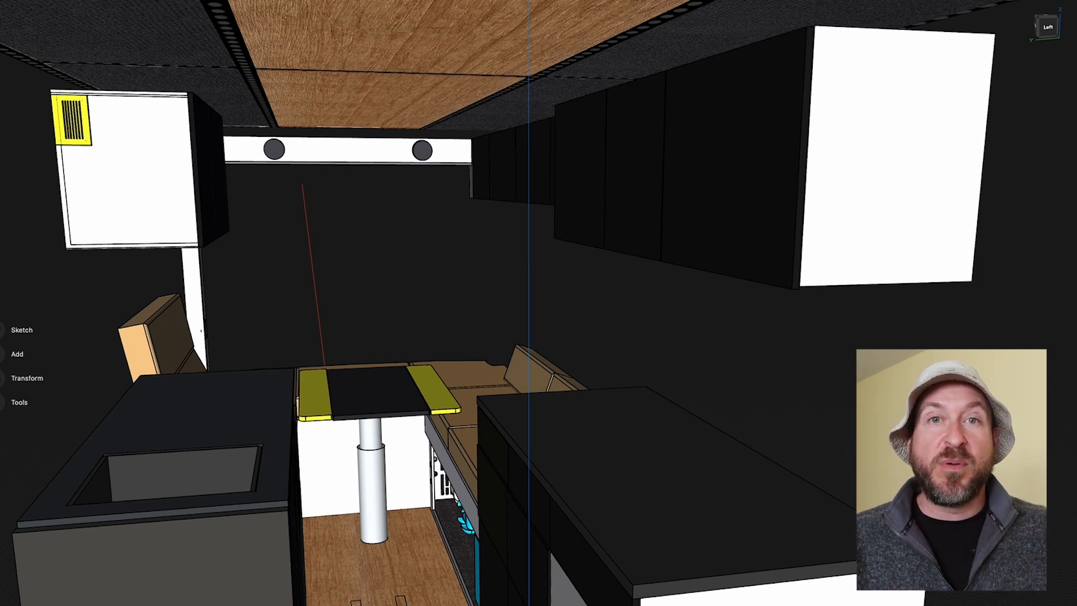
key(Delete)
key(ctrl+z)
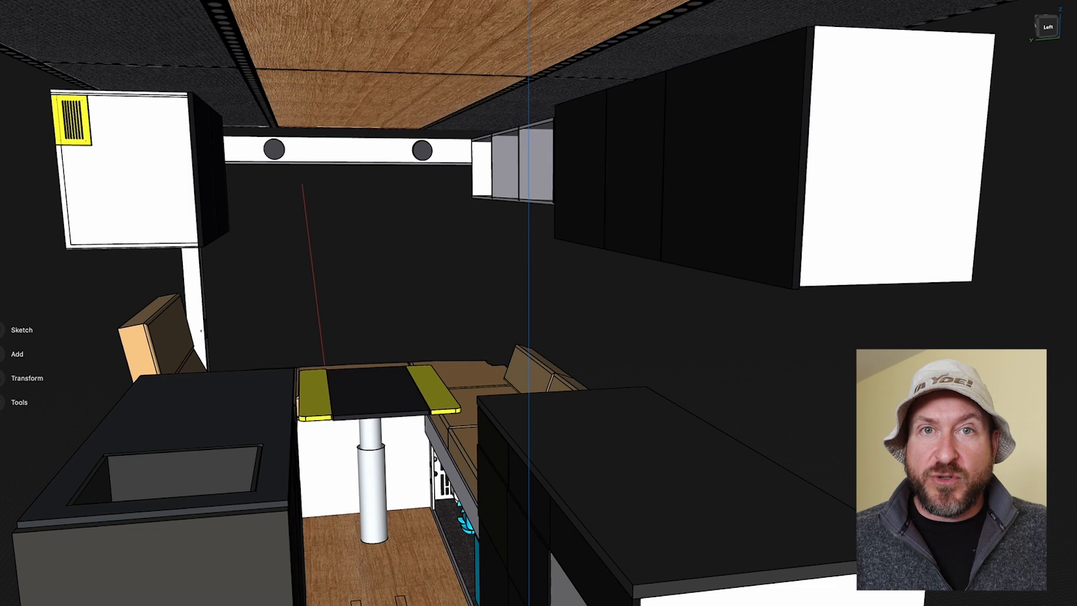
key(Delete)
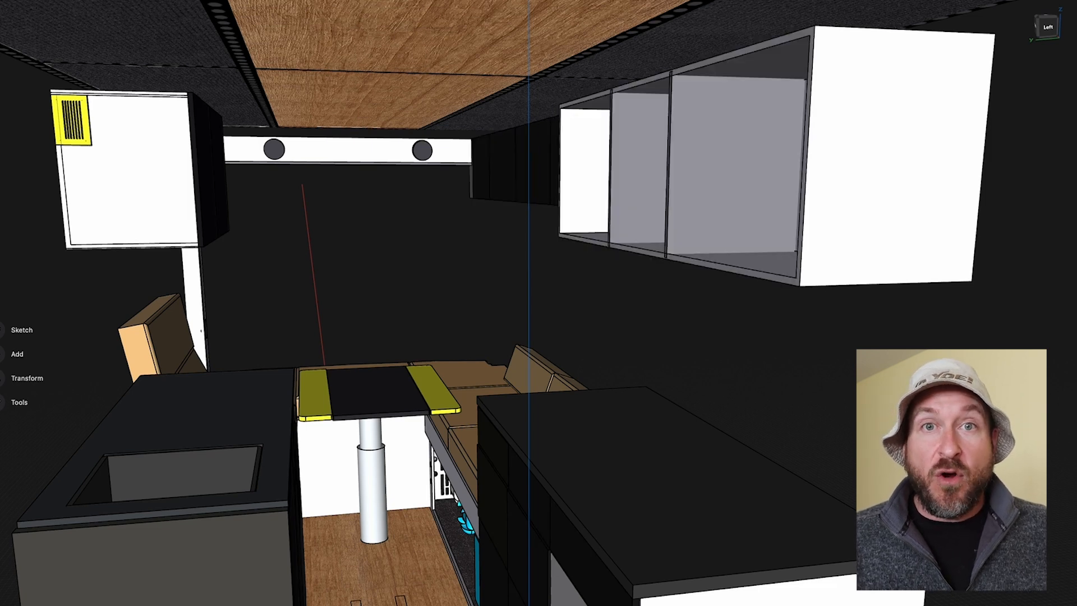
key(ctrl+z)
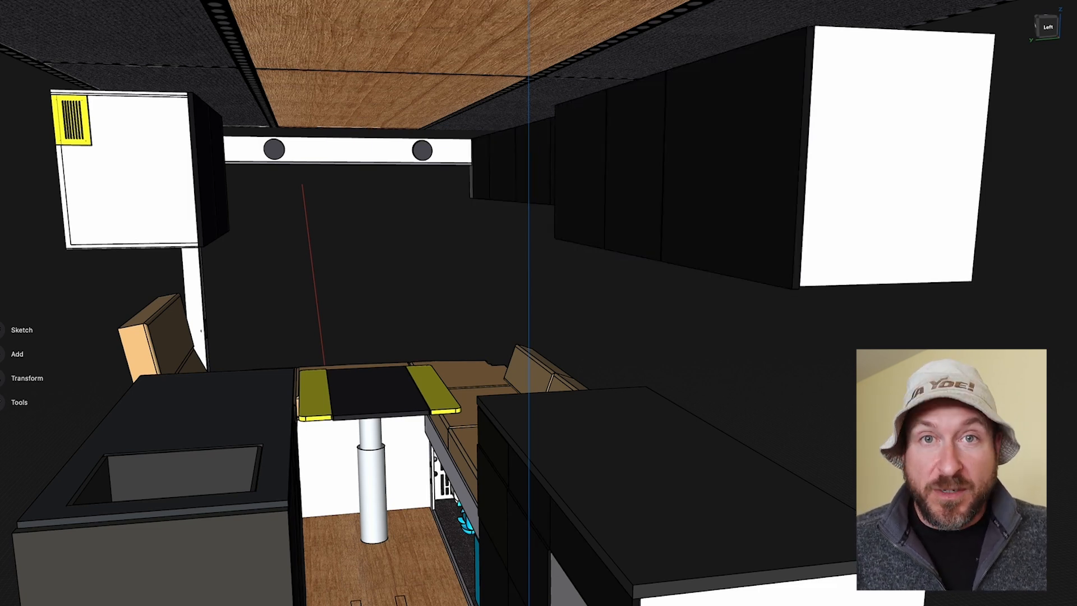
key(Delete)
key(ctrl+z)
key(ctrl+y)
key(ctrl+z)
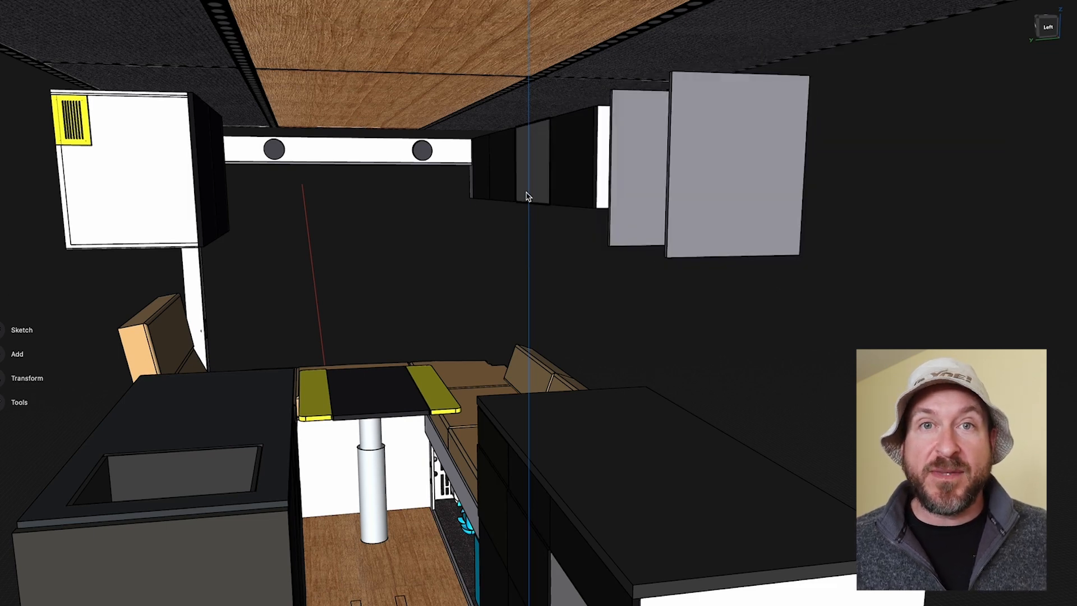
key(ctrl+y)
key(ctrl+y)
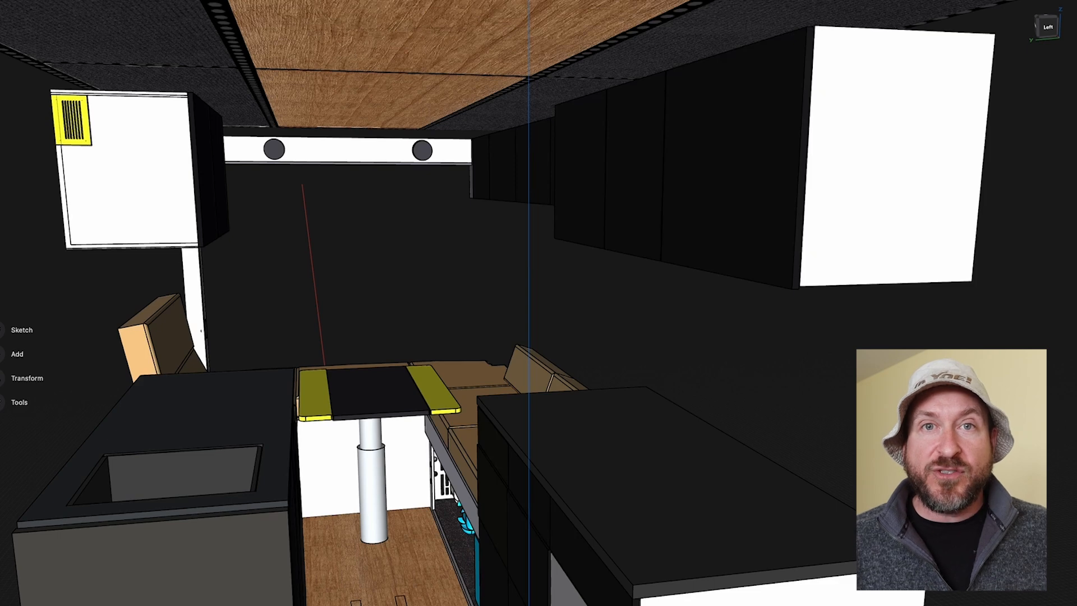
key(space)
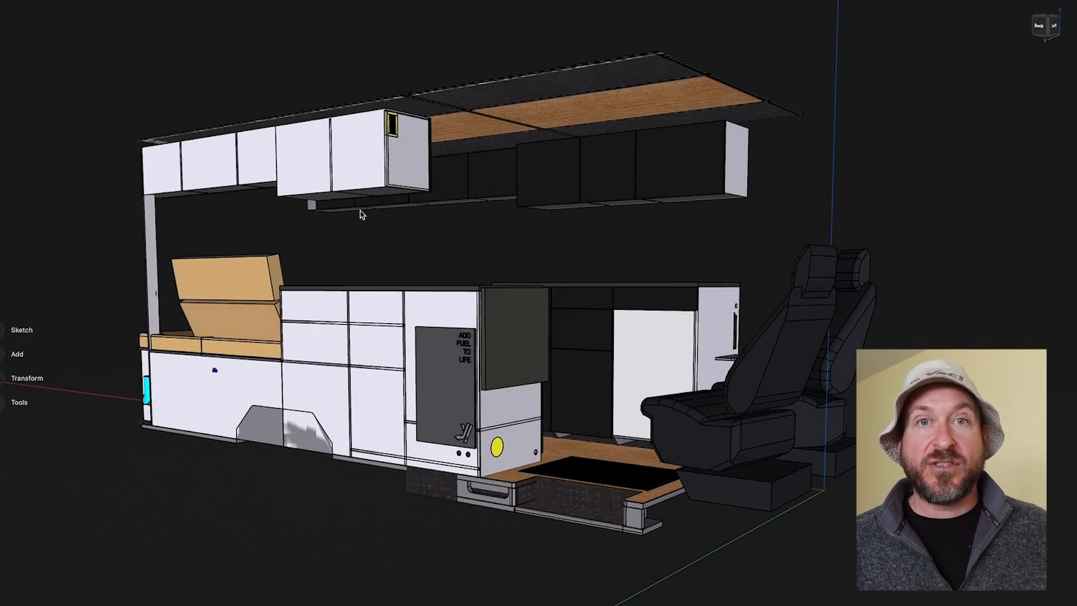
Orbit the van model around toward the lounge and its pedestal table.
right_drag(373, 210, 562, 220)
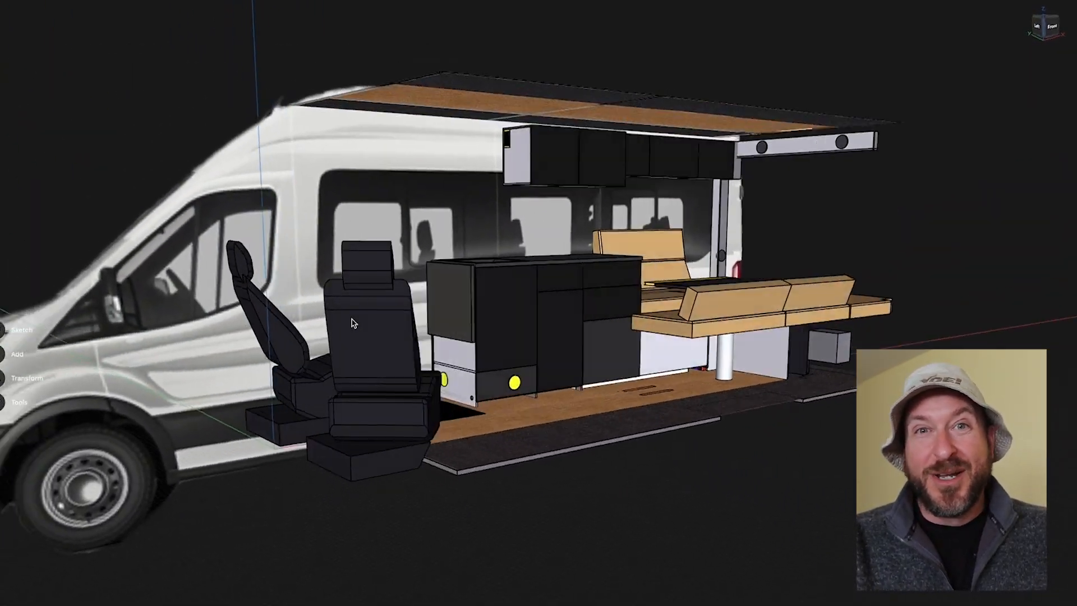
scroll(352, 323, up, 8)
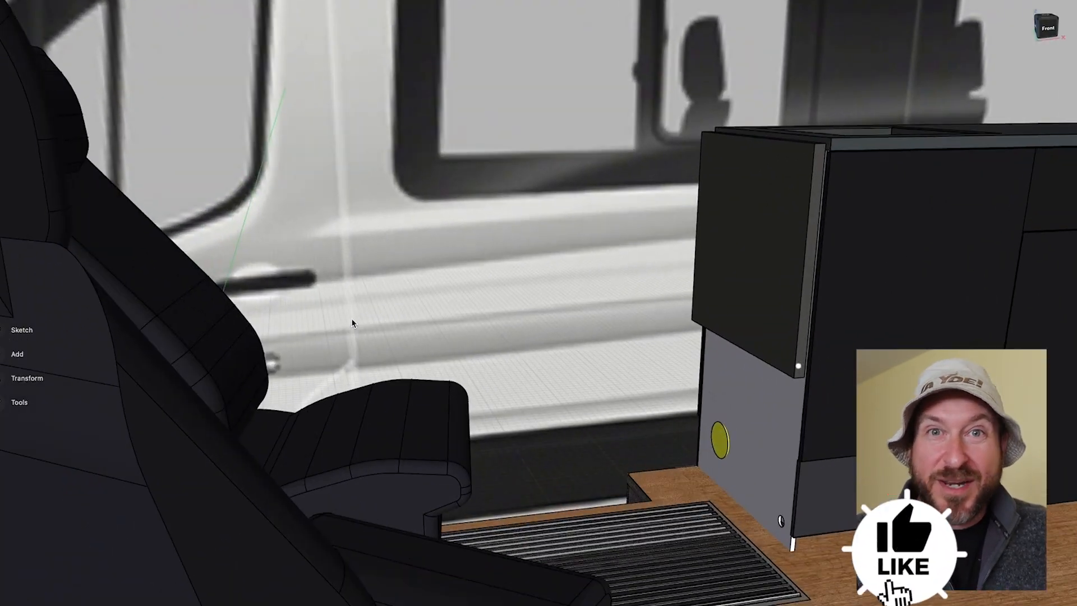
scroll(351, 318, down, 8)
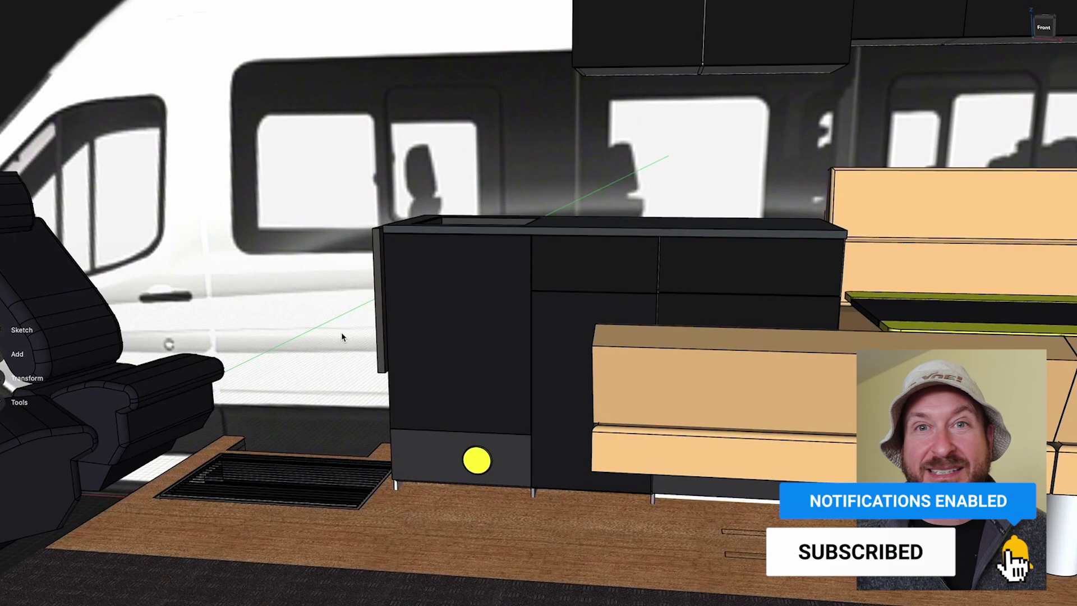
mouse_move(341, 333)
middle_down()
mouse_move(409, 337)
mouse_move(555, 396)
middle_up()
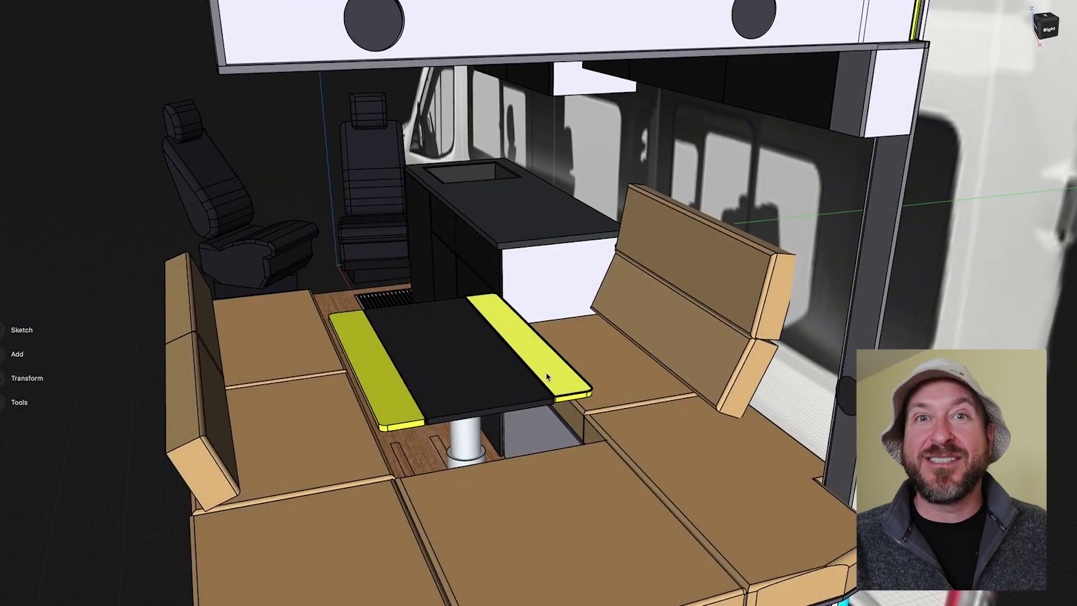
Recolour both yellow table strips to neutral dark grey #454545 in Visualize.
click(546, 373)
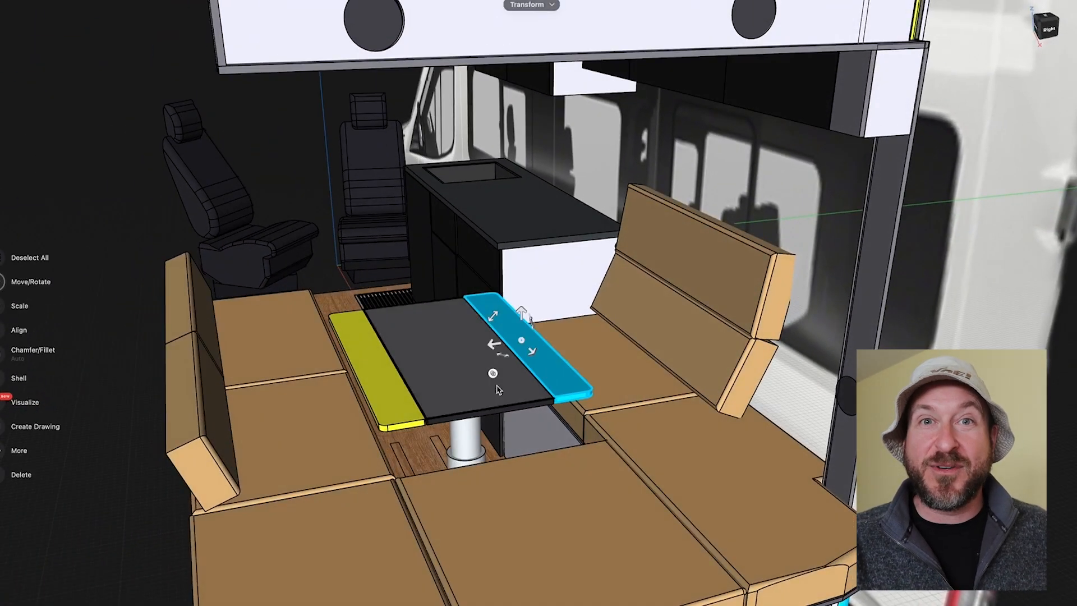
shift+click(371, 364)
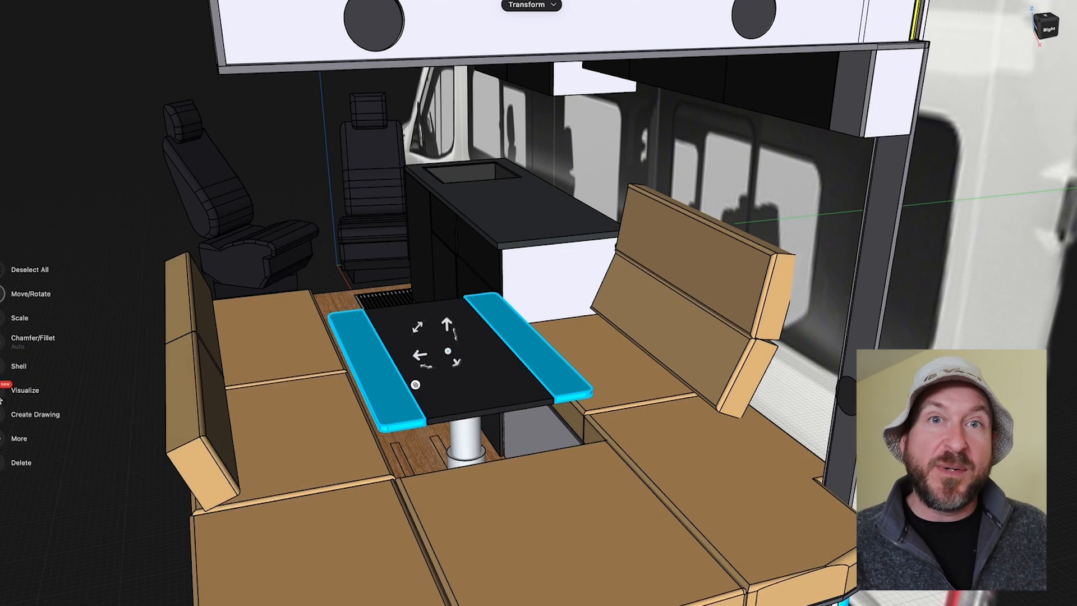
click(24, 389)
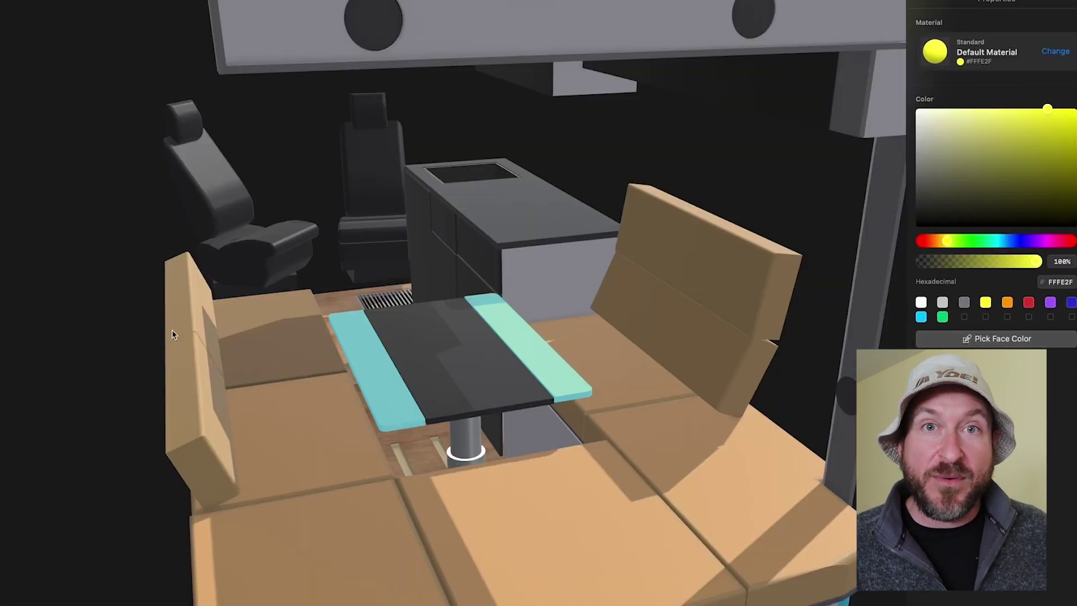
click(923, 201)
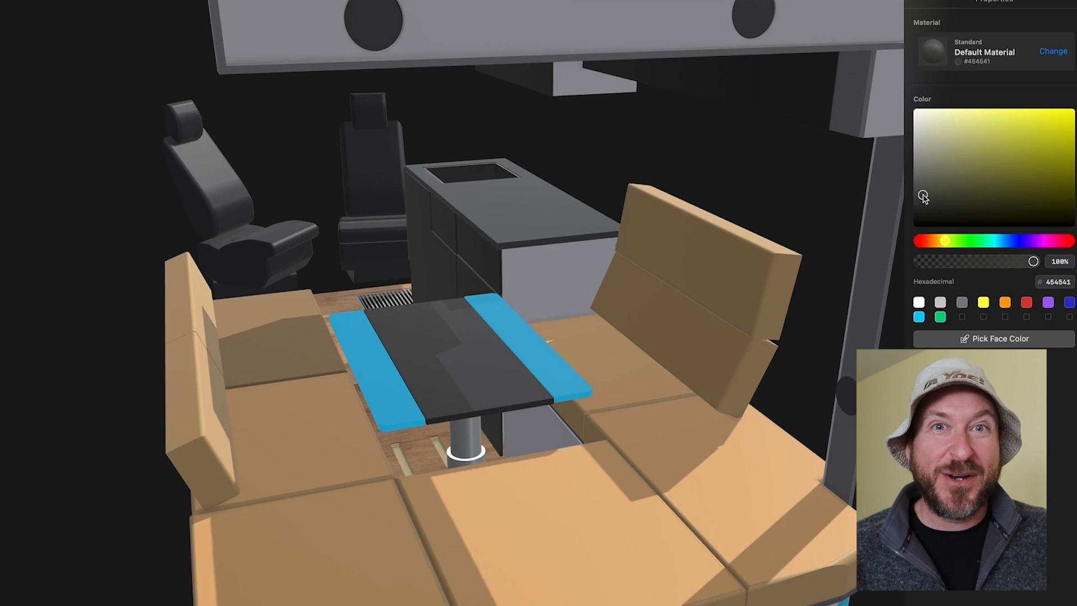
drag(922, 196, 861, 199)
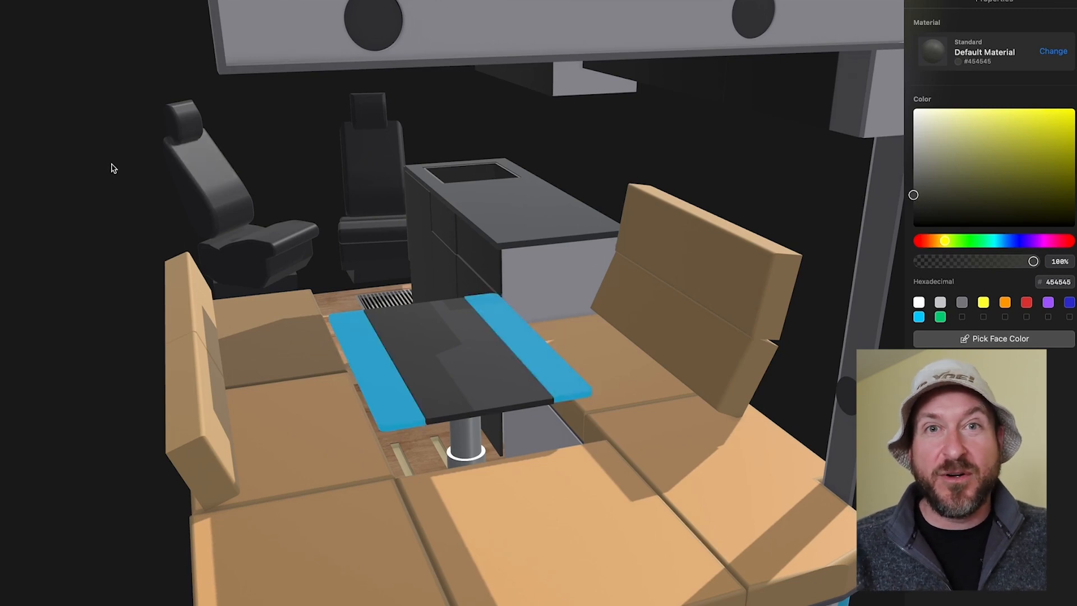
key(Escape)
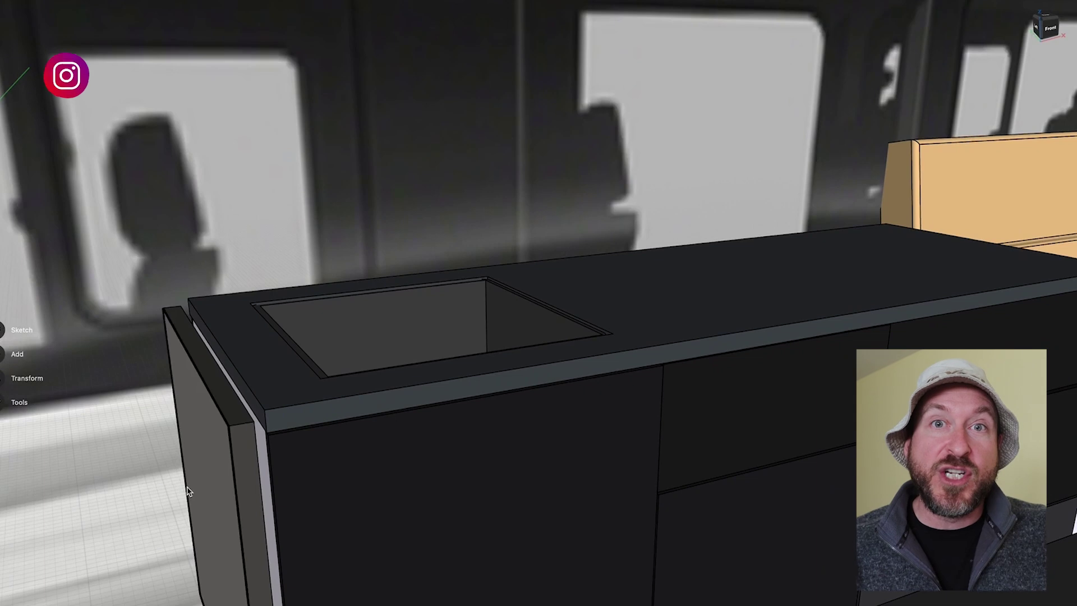
Rotate the sink cabinet end panel 90° flat and lower it flush with the countertop.
click(188, 491)
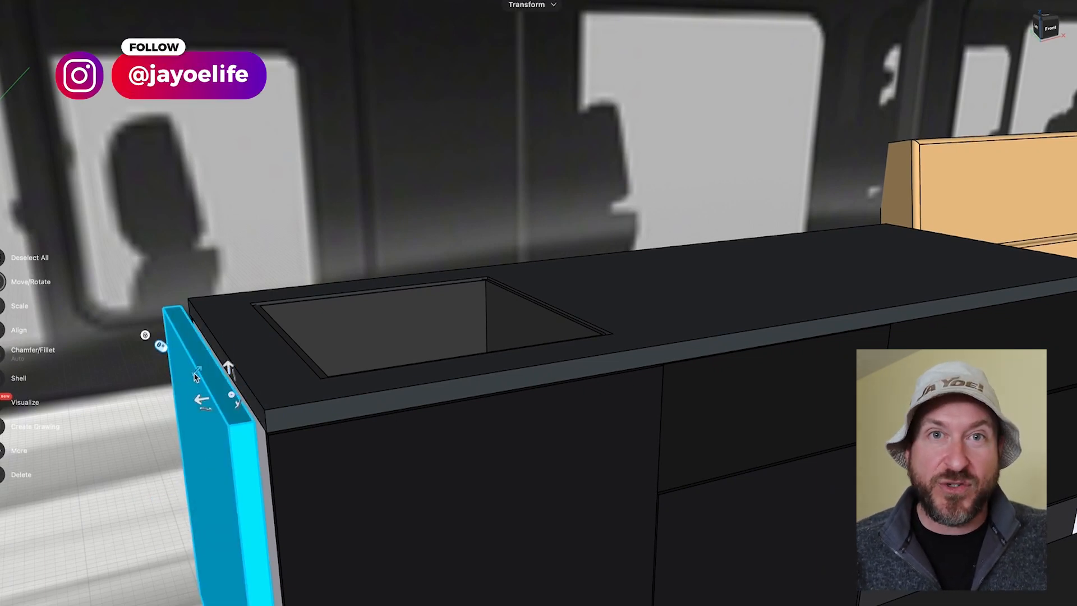
drag(196, 376, 297, 334)
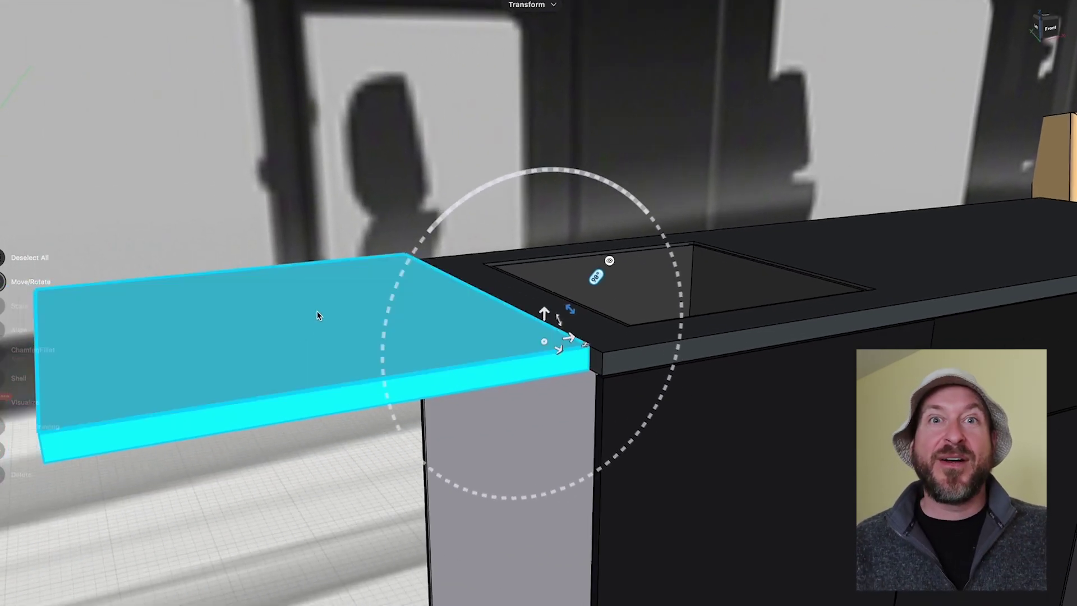
click(318, 314)
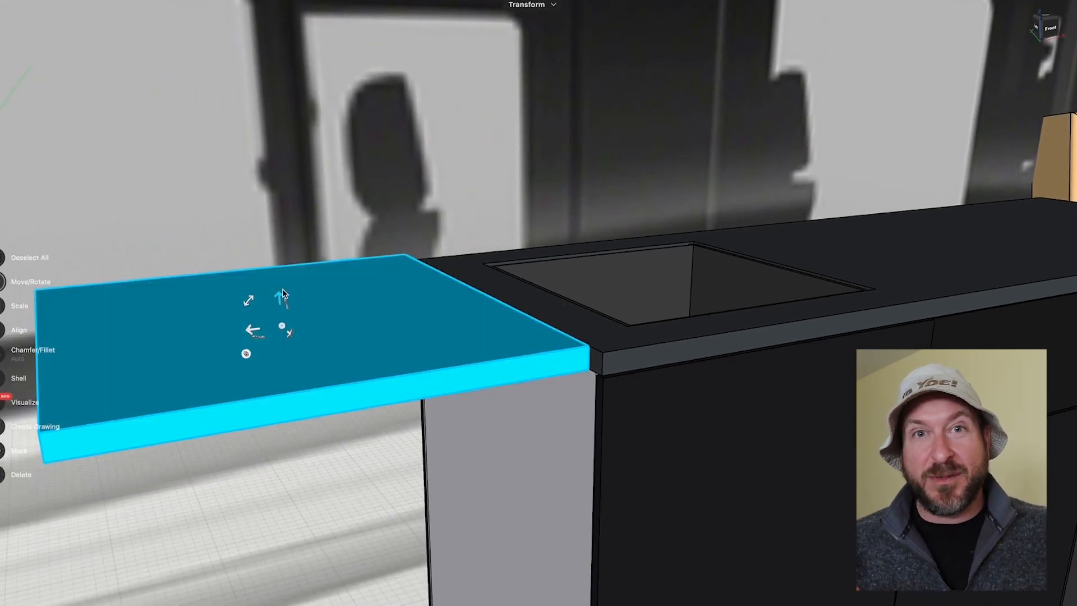
drag(280, 301, 280, 312)
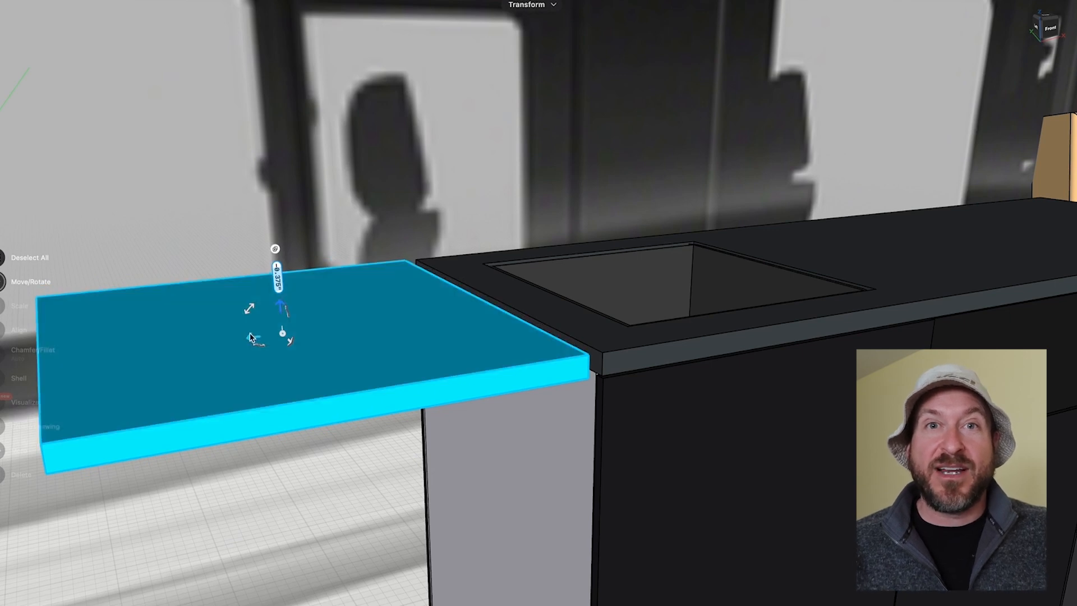
drag(261, 338, 262, 338)
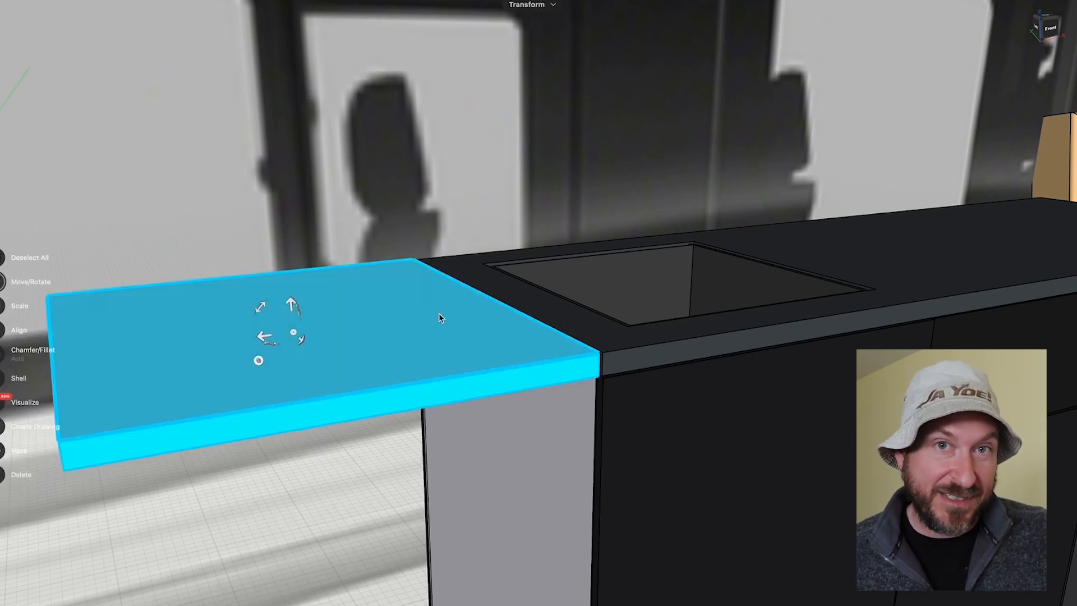
click(602, 381)
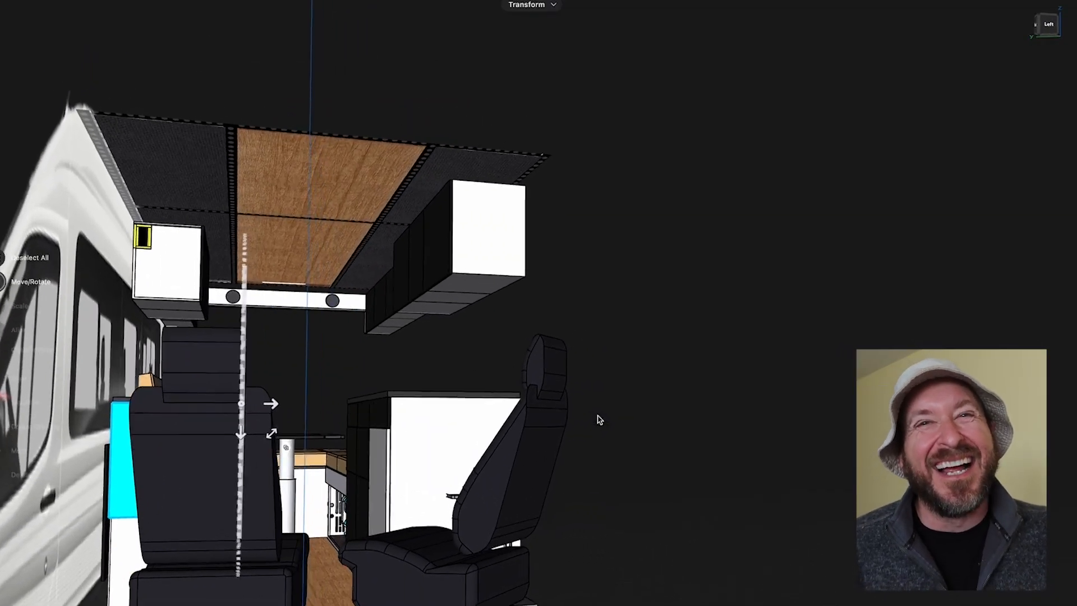
middle_drag(599, 420, 612, 413)
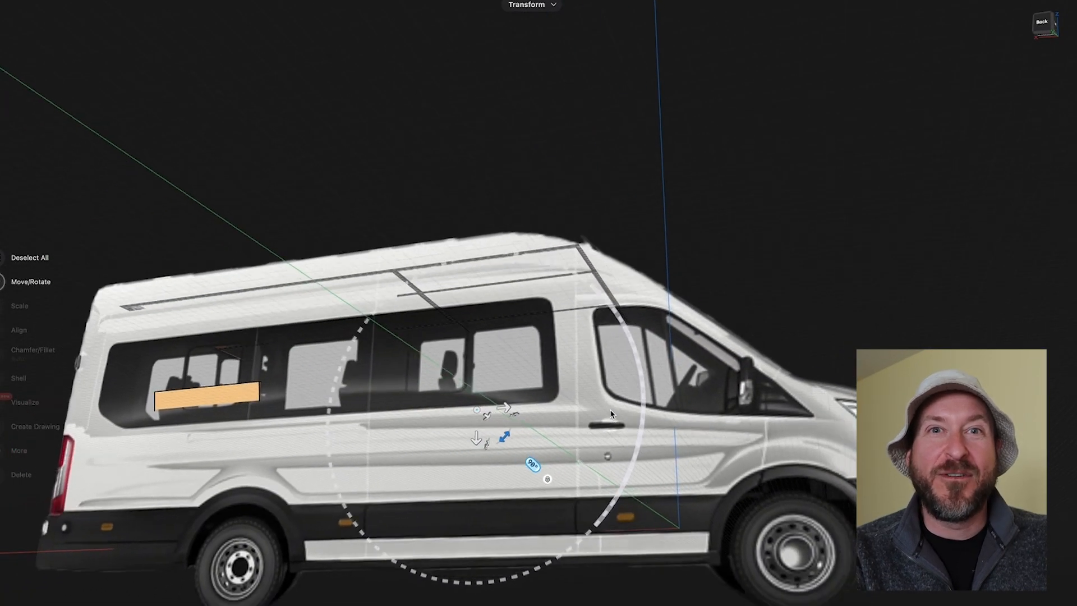
Select the whole white van body shell from the side view.
click(542, 423)
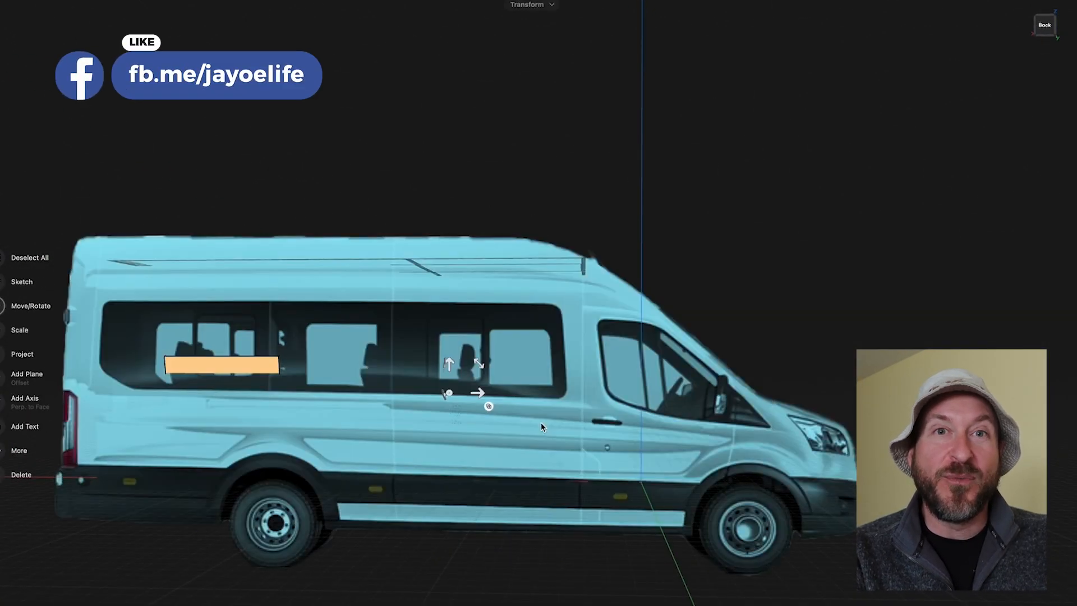